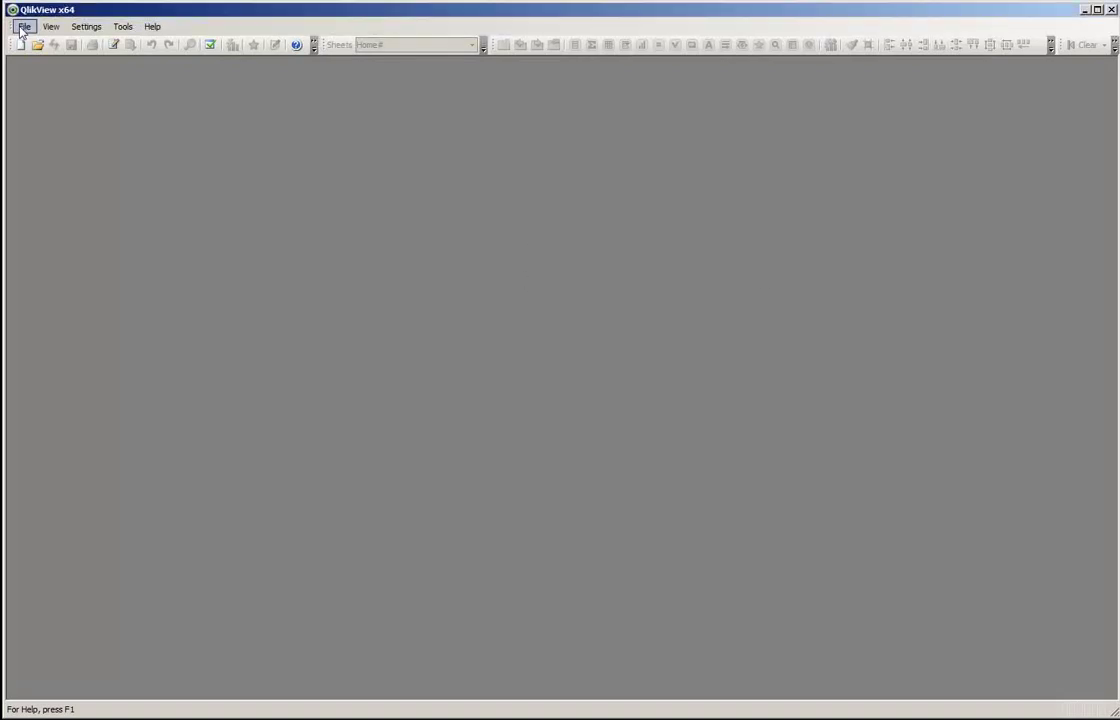
Open TurboQlik_2.7.1.qvw from the list of documents.
left_click(24, 26)
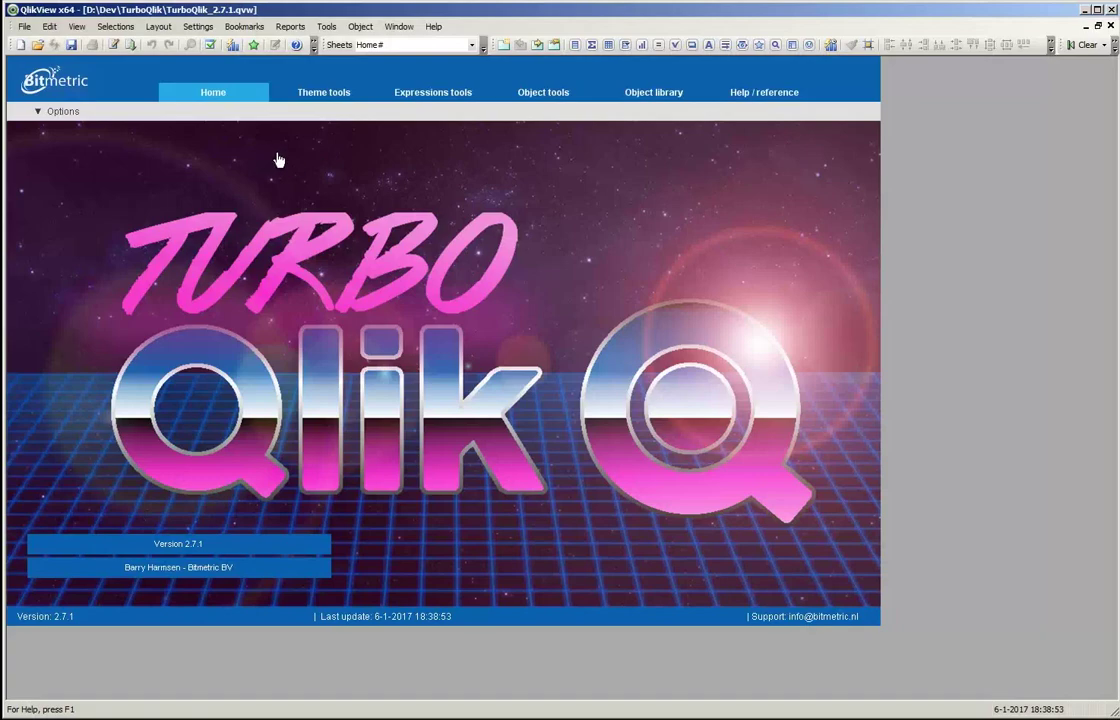
On Theme tools, switch Mode to Existing file and back to New file, then create the navigation.
left_click(316, 100)
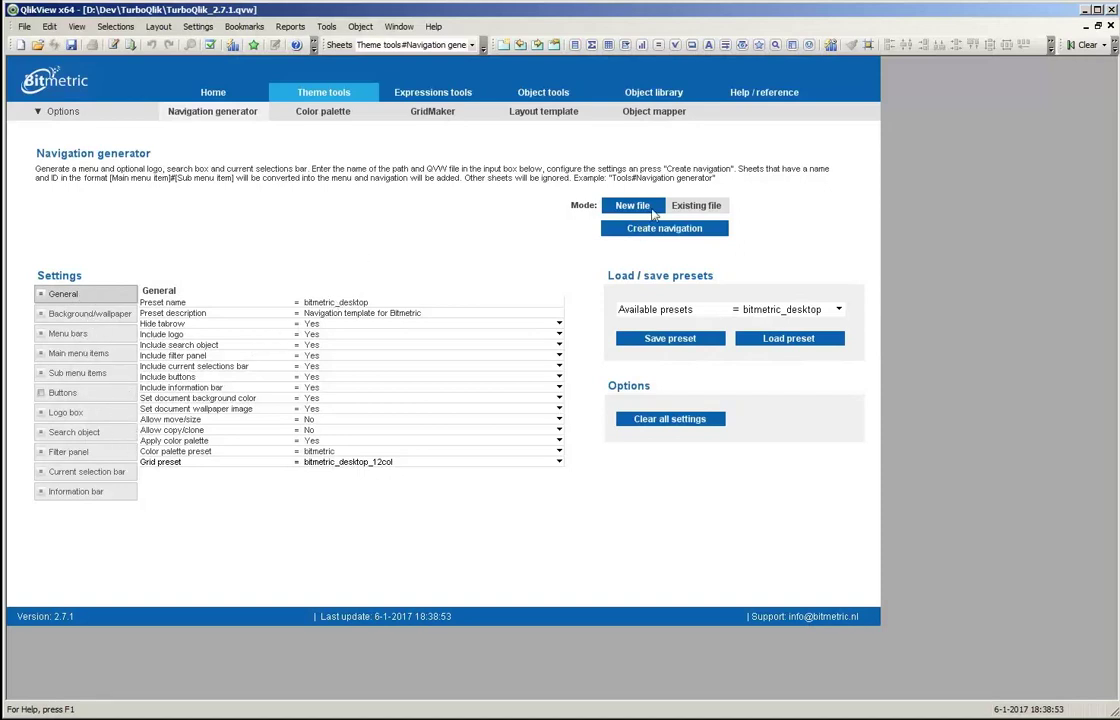
left_click(688, 206)
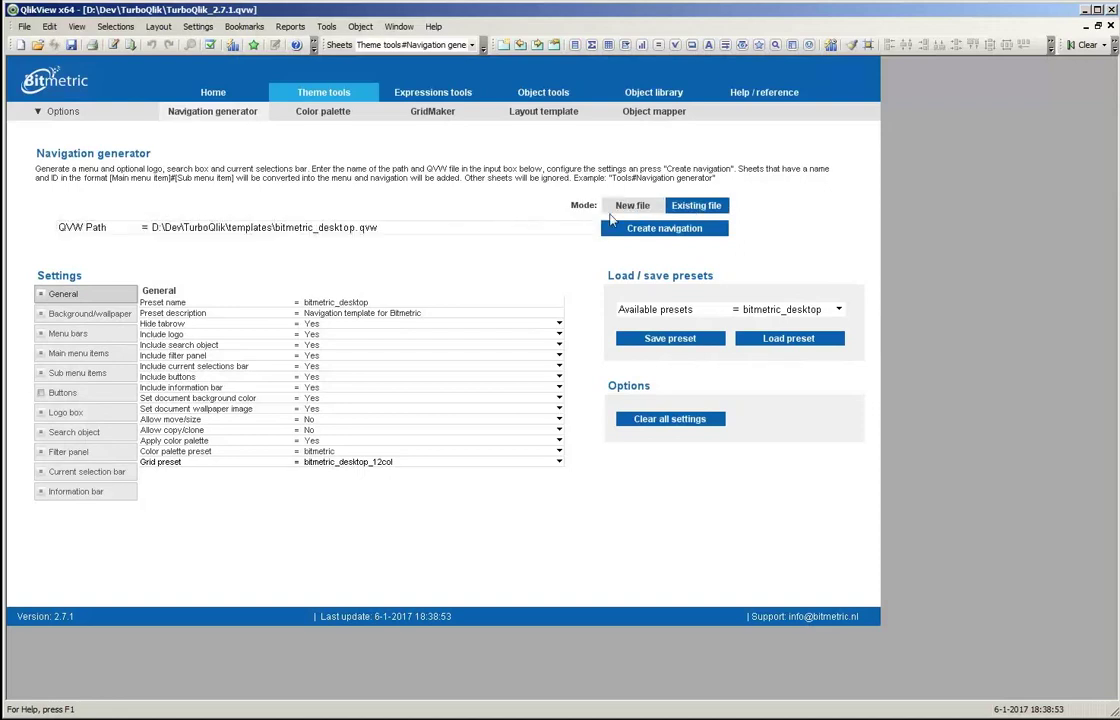
left_click(629, 207)
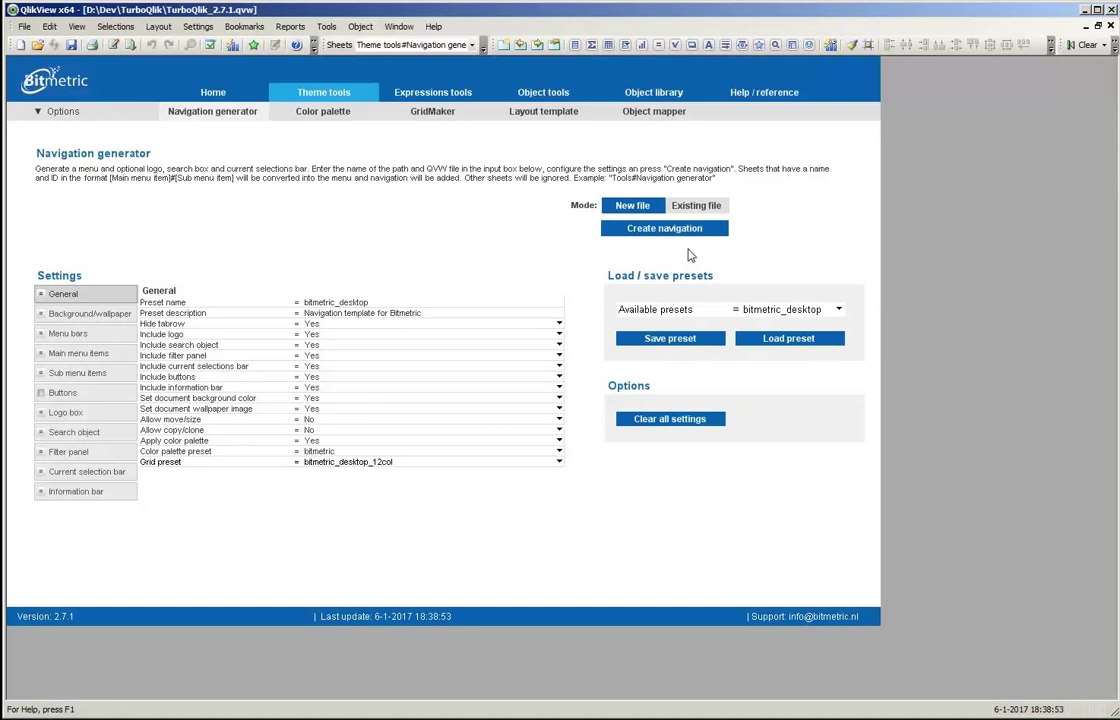
left_click(684, 232)
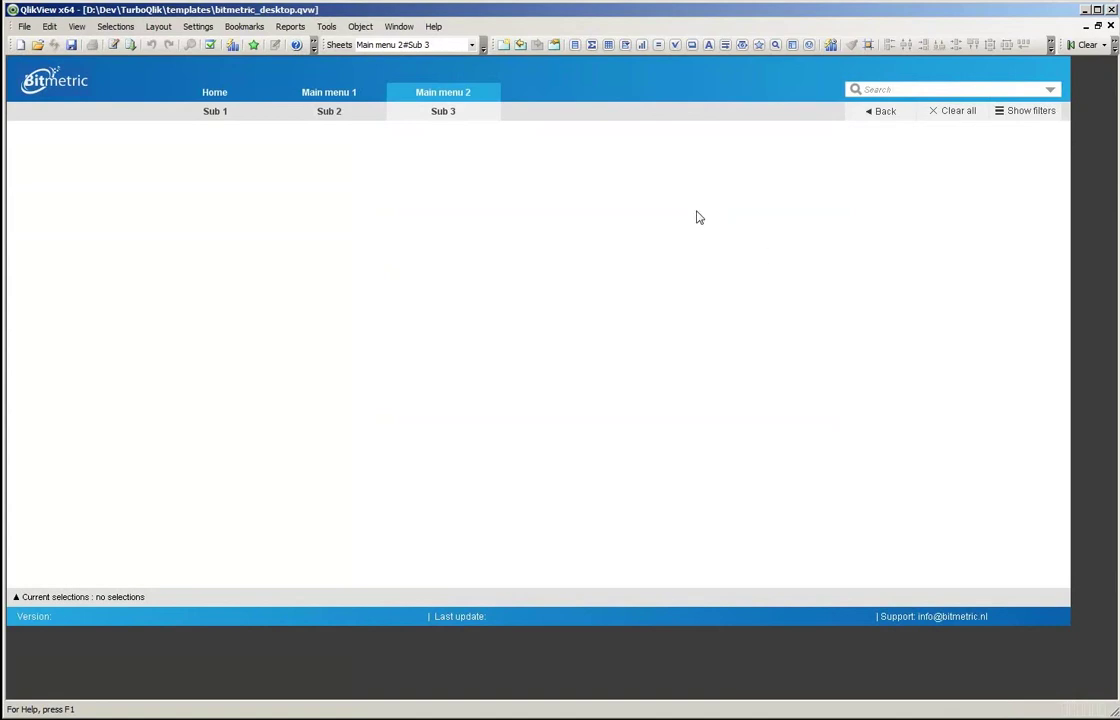
Browse the Home sheet, Main menu 1's Sub 2 and Sub 3, and Main menu 2.
left_click(229, 98)
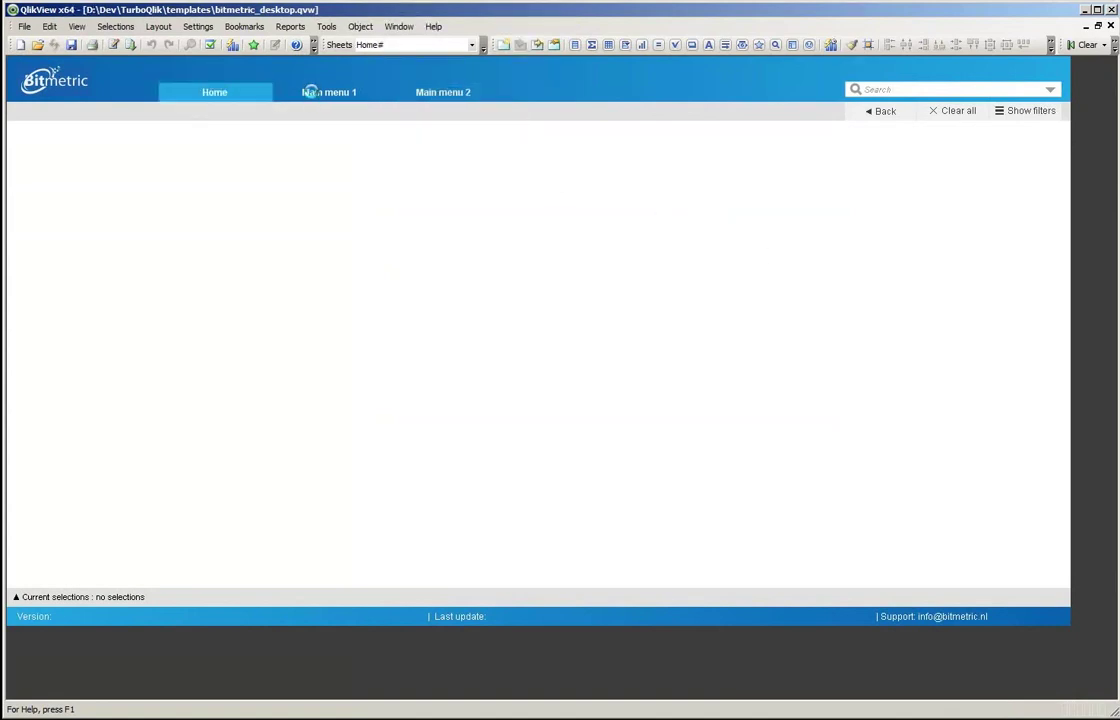
left_click(311, 93)
left_click(313, 113)
left_click(432, 112)
left_click(440, 94)
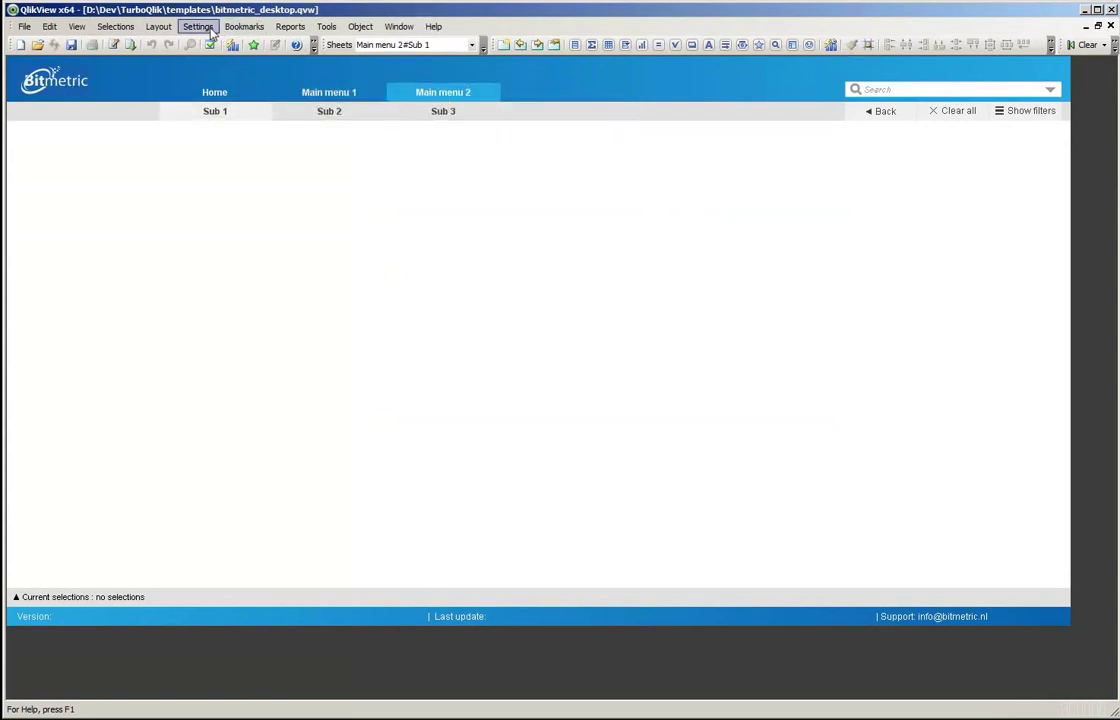
Turn off Hide Tabrow in Document Properties so the sheet tabs show.
left_click(199, 27)
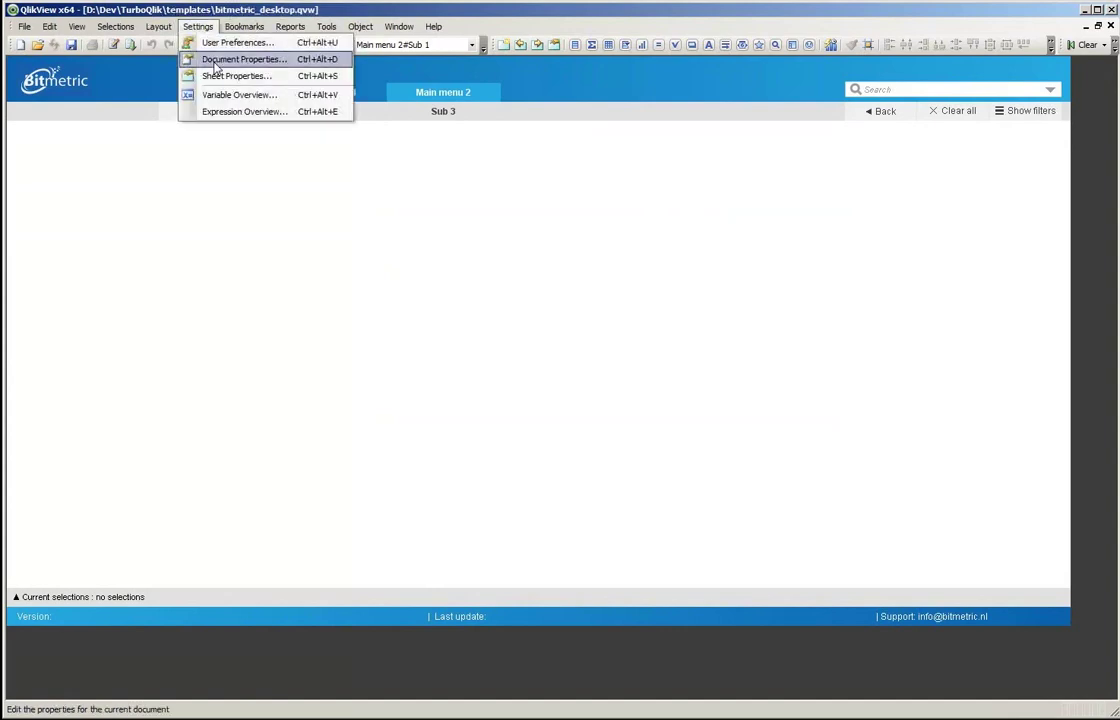
left_click(215, 64)
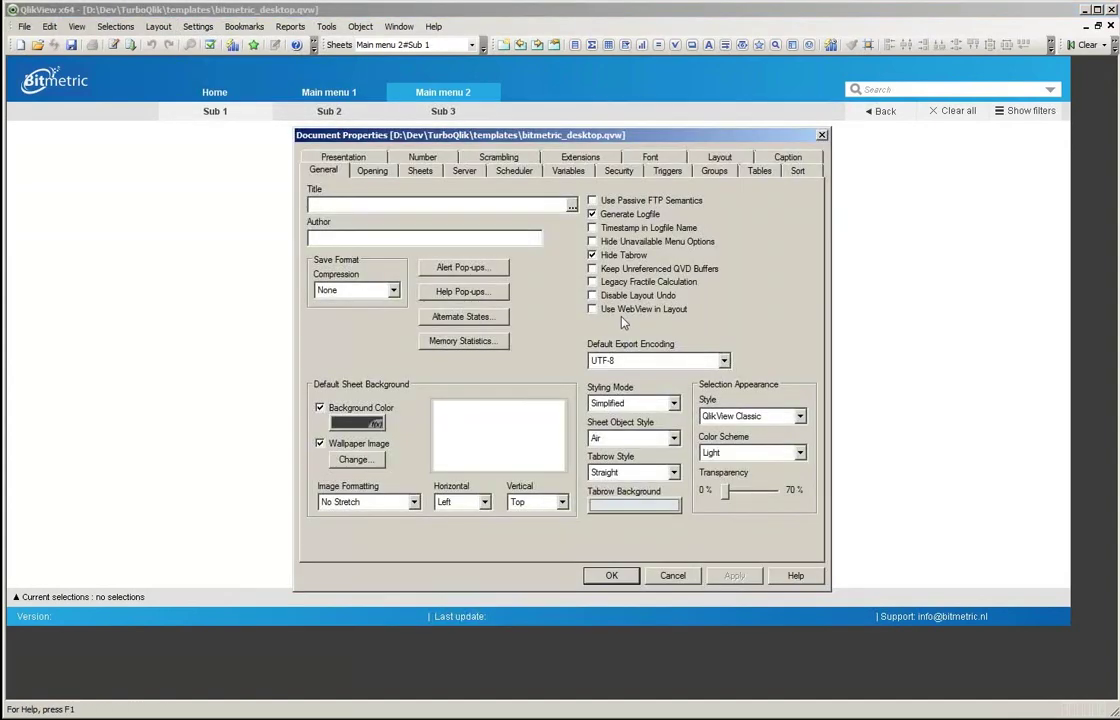
left_click(594, 256)
left_click(612, 575)
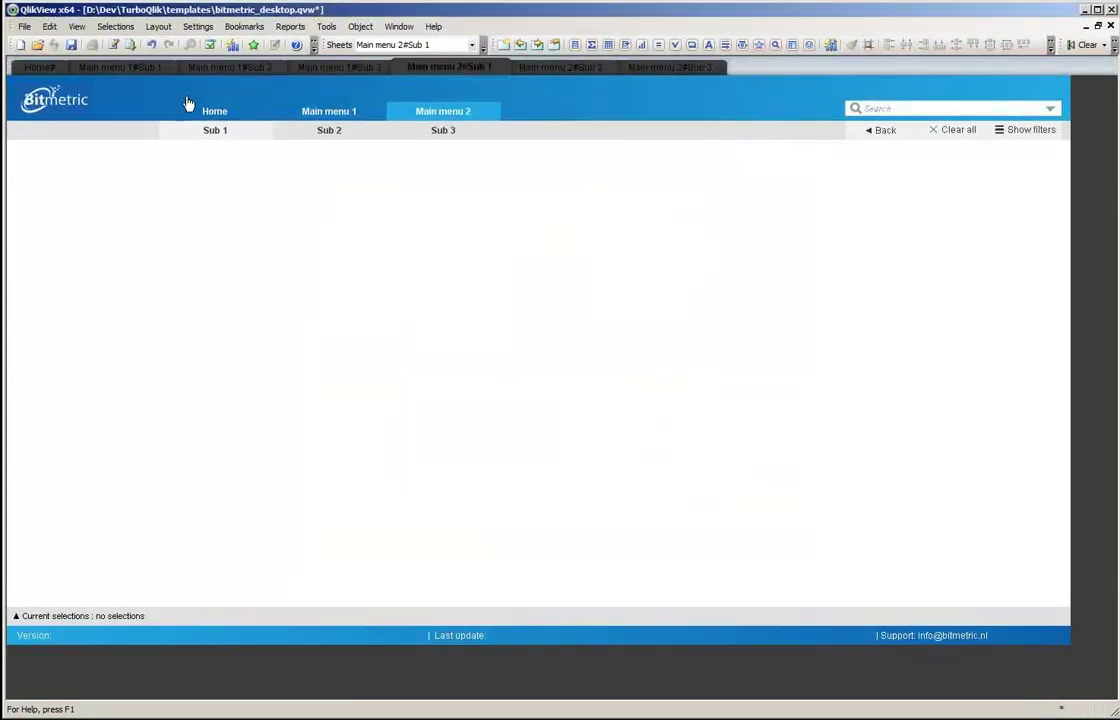
Go through Home and Sub 1 to Main menu 1's Sub 2, then re-enable Hide Tabrow.
left_click(32, 66)
left_click(120, 66)
left_click(225, 68)
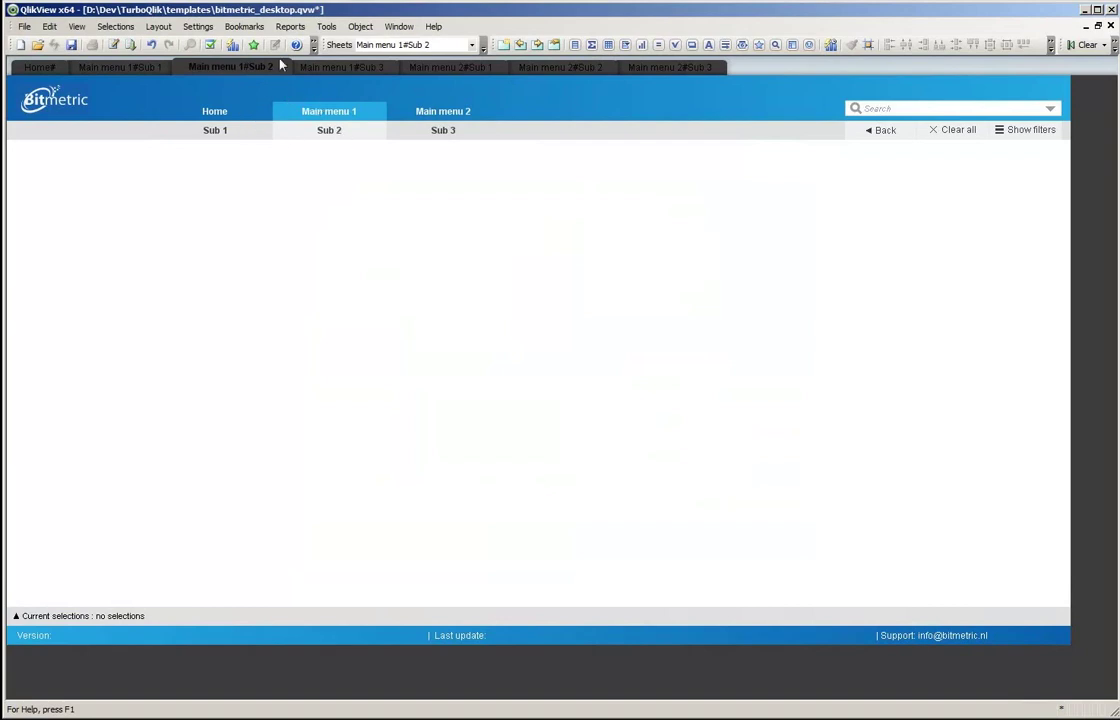
left_click(185, 26)
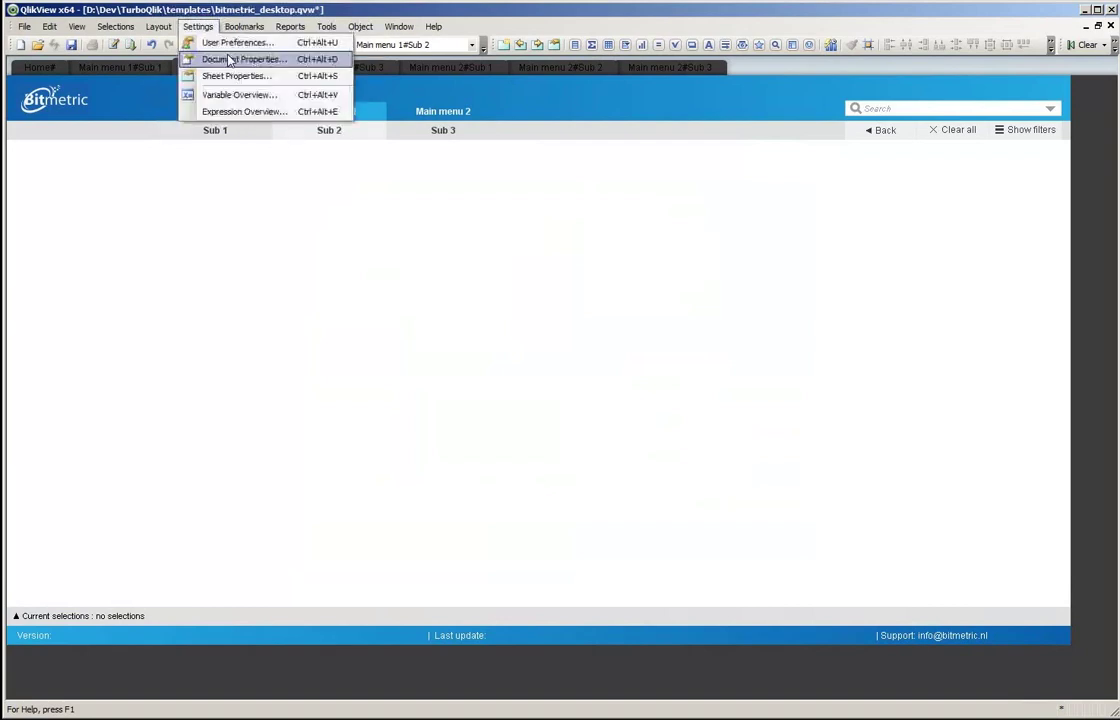
left_click(229, 60)
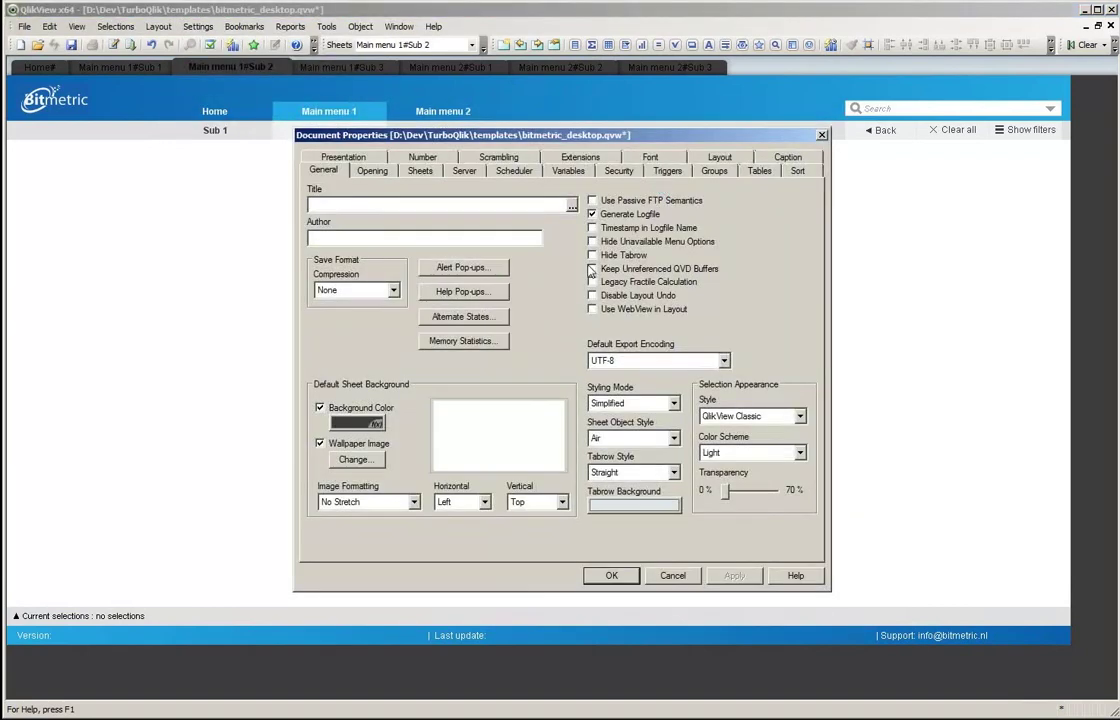
left_click(592, 256)
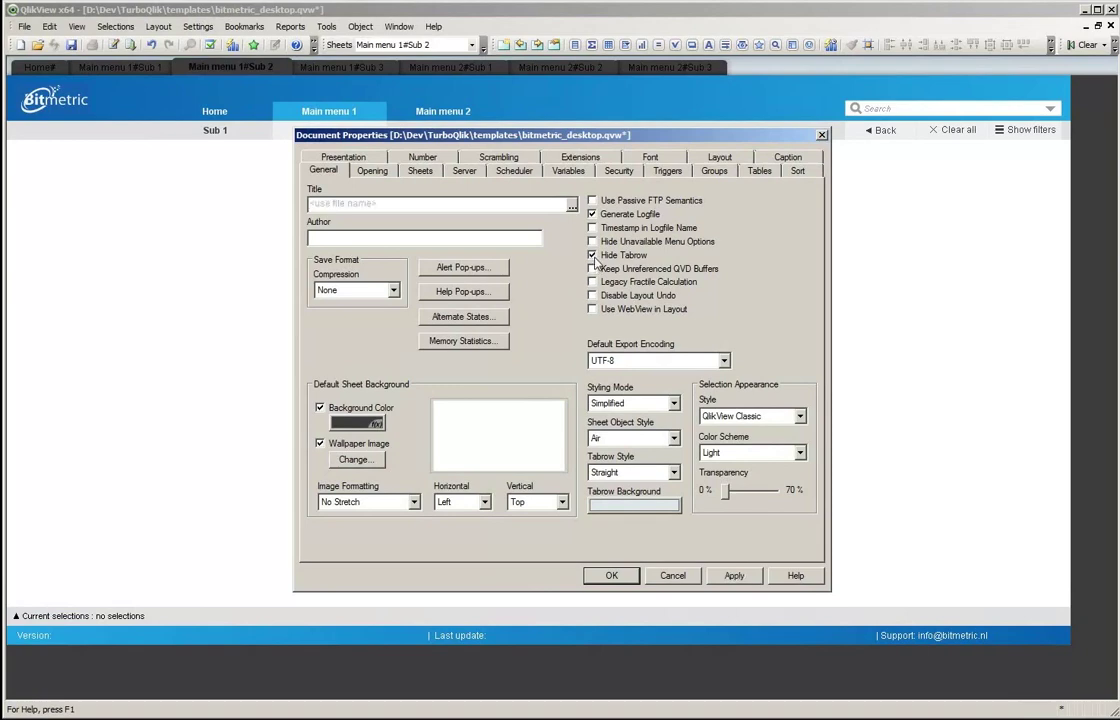
Open Sub 3, toggle the filter panel, and leave filters and Current selections closed.
left_click(613, 575)
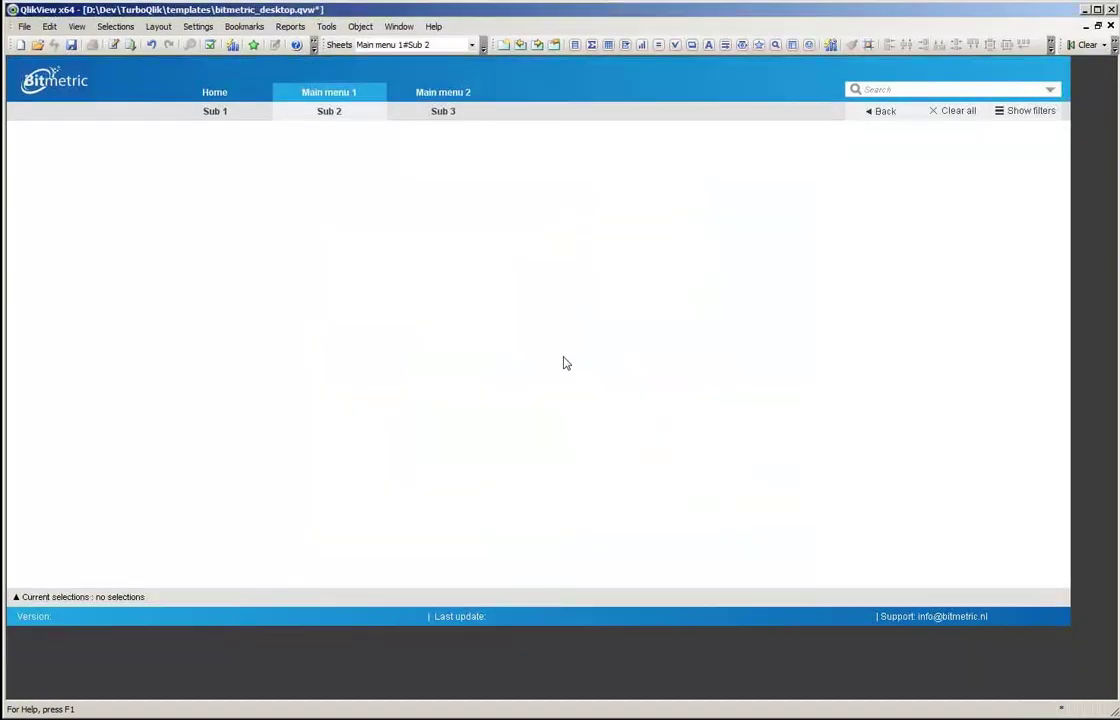
left_click(440, 118)
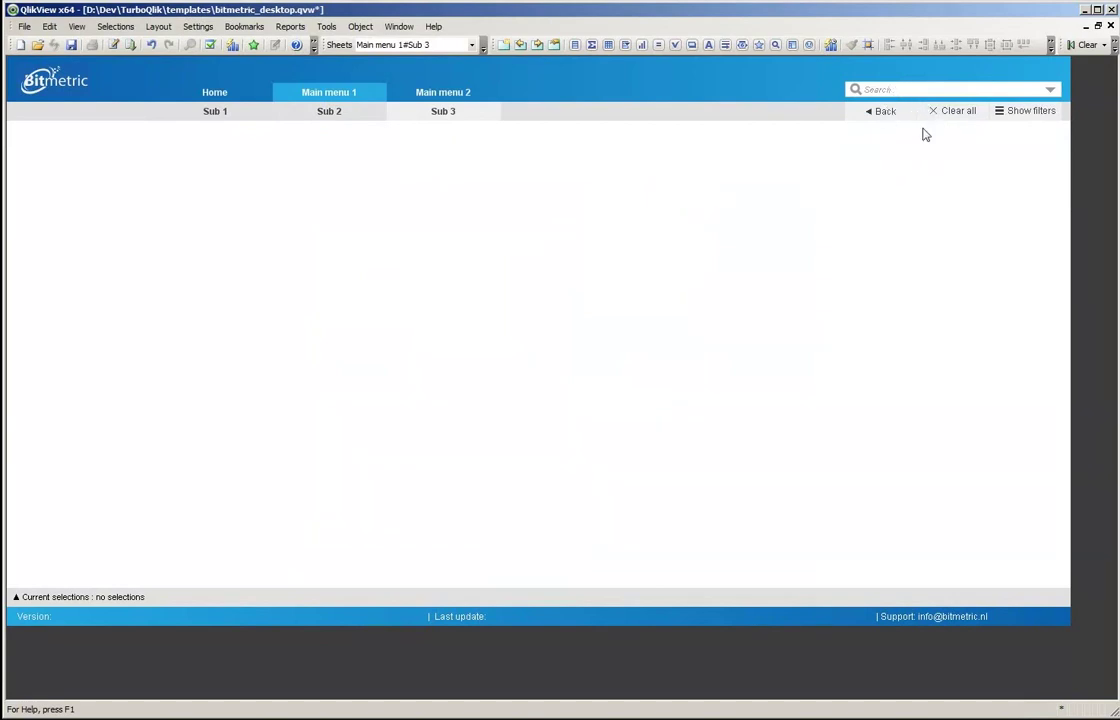
left_click(1032, 114)
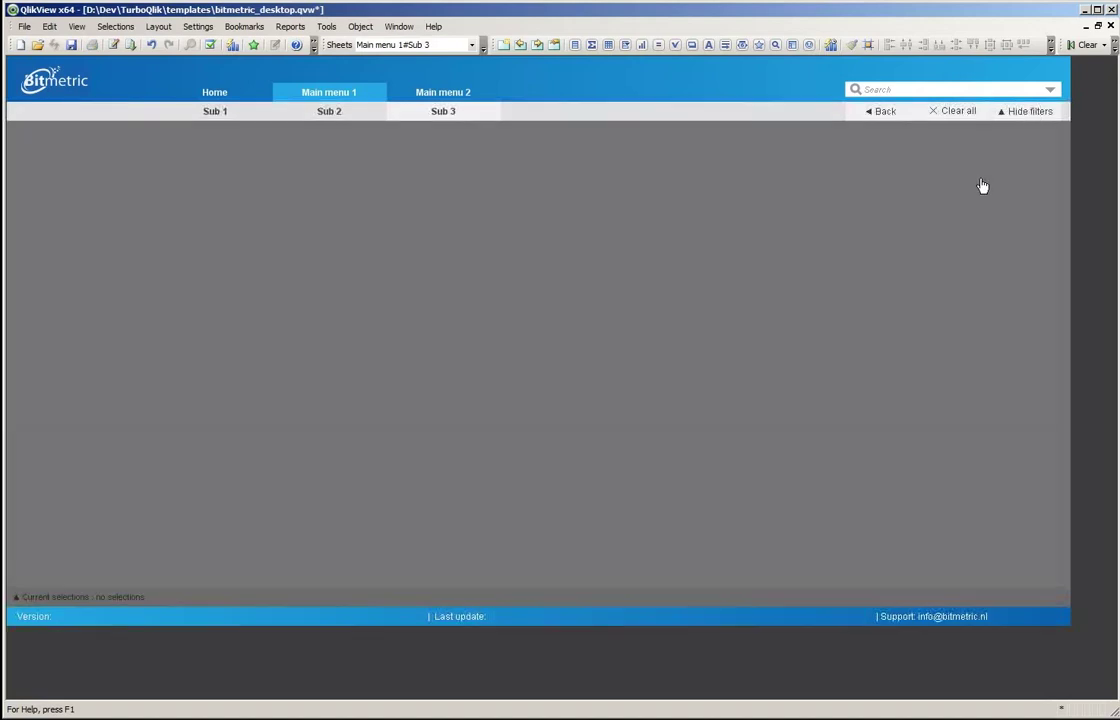
left_click(1026, 117)
left_click(1028, 117)
left_click(1028, 115)
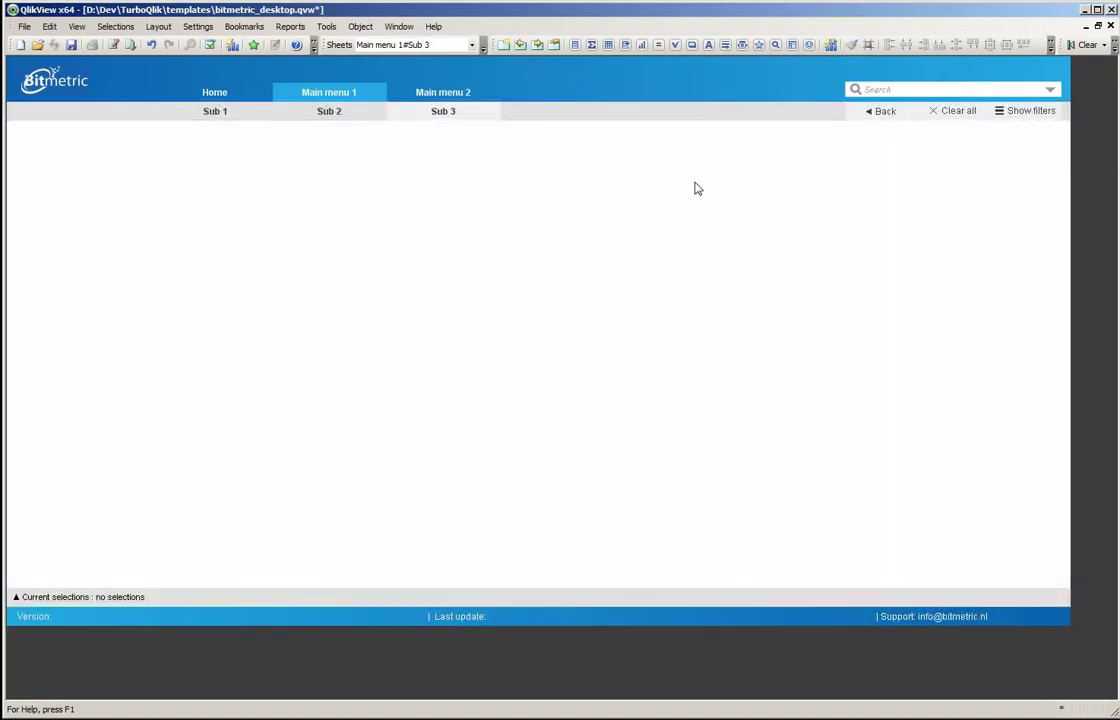
left_click(86, 596)
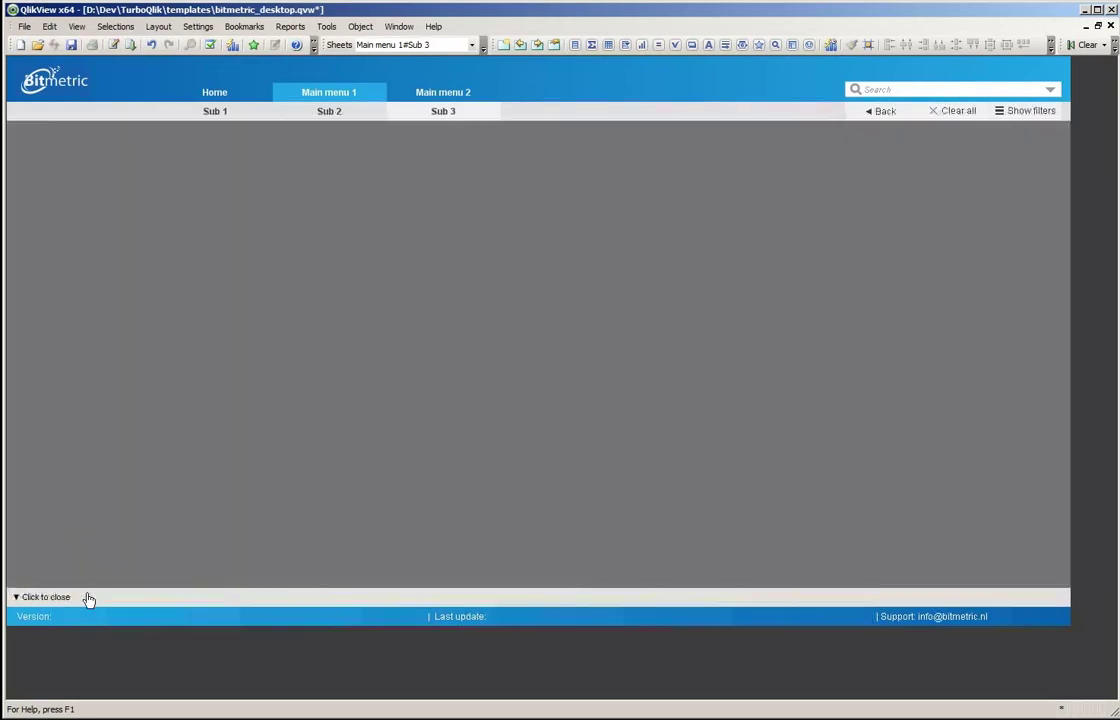
left_click(165, 541)
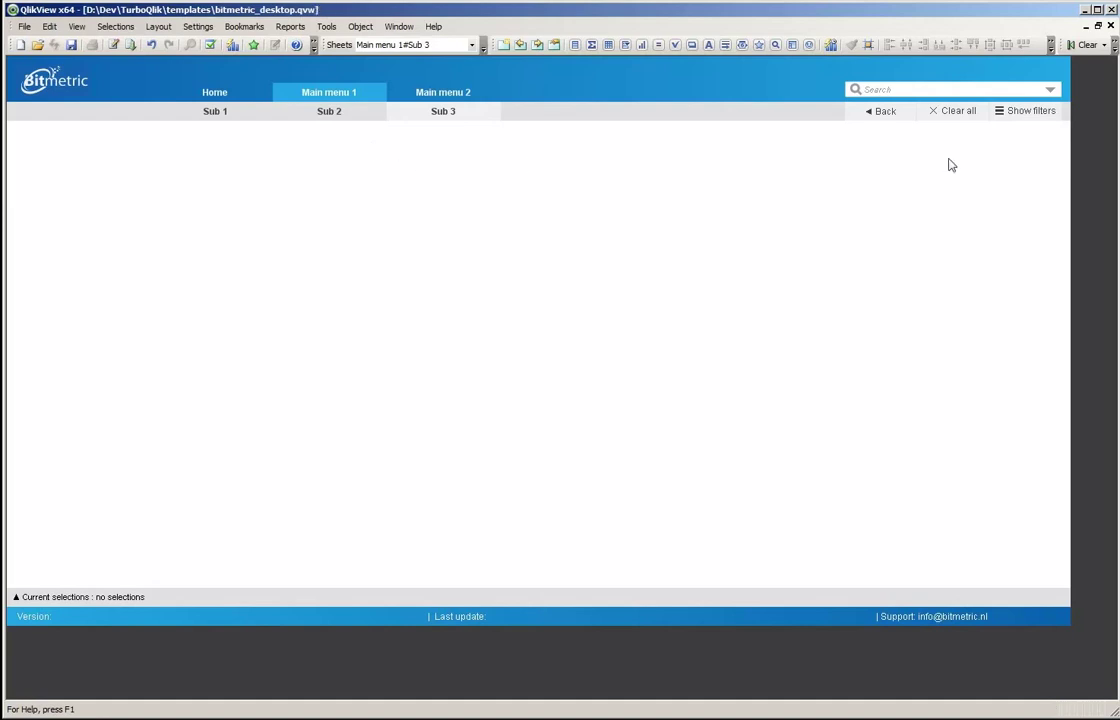
Save and close bitmetric_desktop.qvw, returning to TurboQlik's Color palette builder.
key("ctrl+s")
left_click(1111, 26)
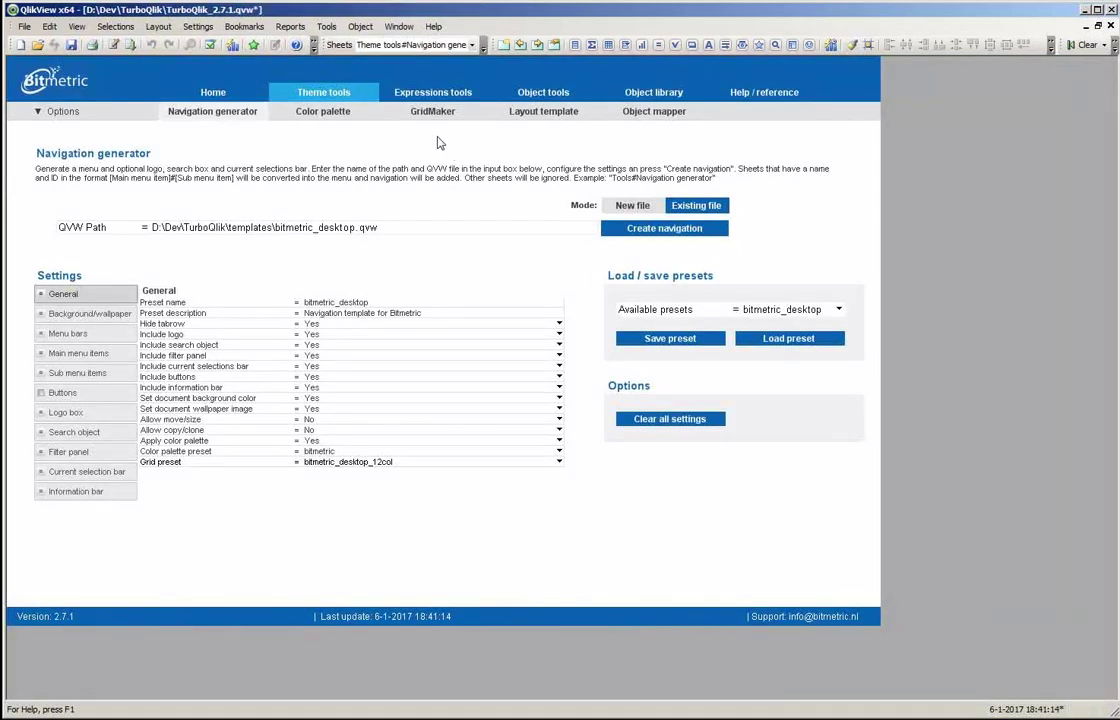
left_click(322, 113)
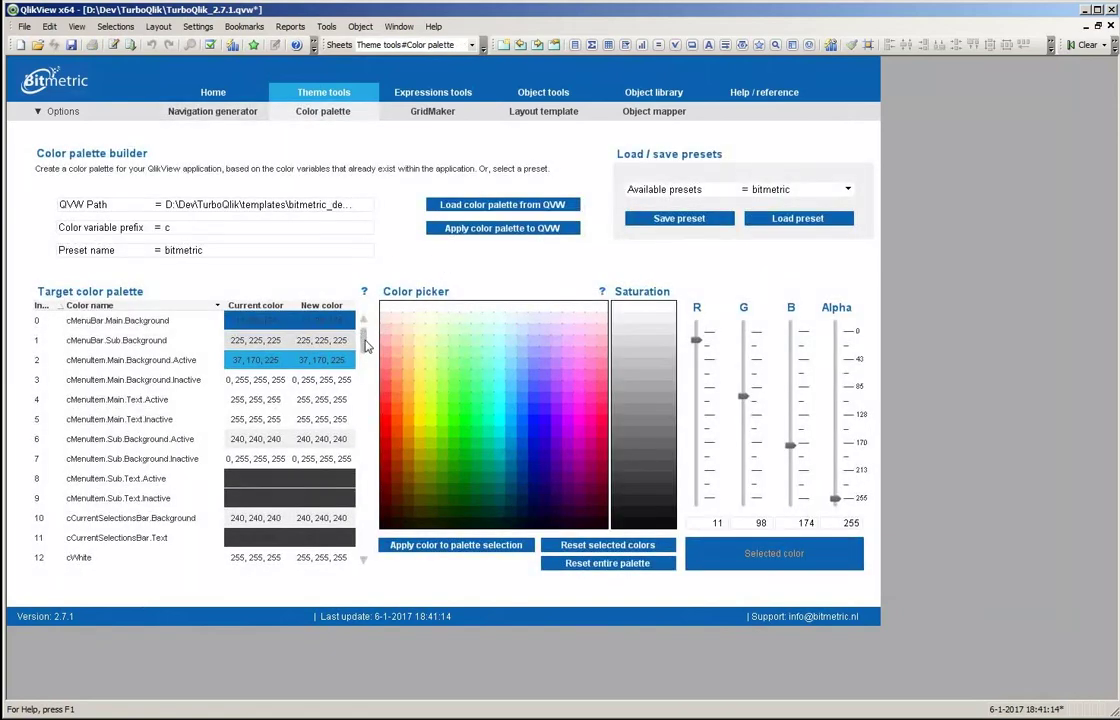
Assign purple (163, 0, 204) to cMenuBar.Main.Background.
scroll(365, 345, "down", 5)
scroll(366, 340, "up", 5)
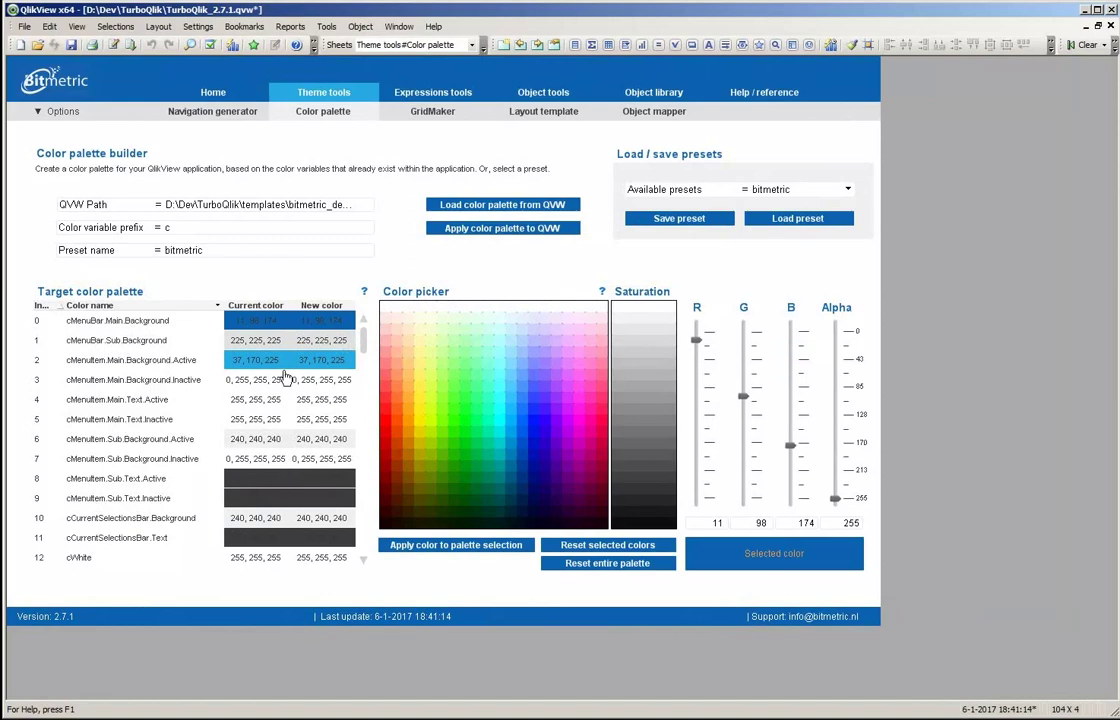
left_click(127, 322)
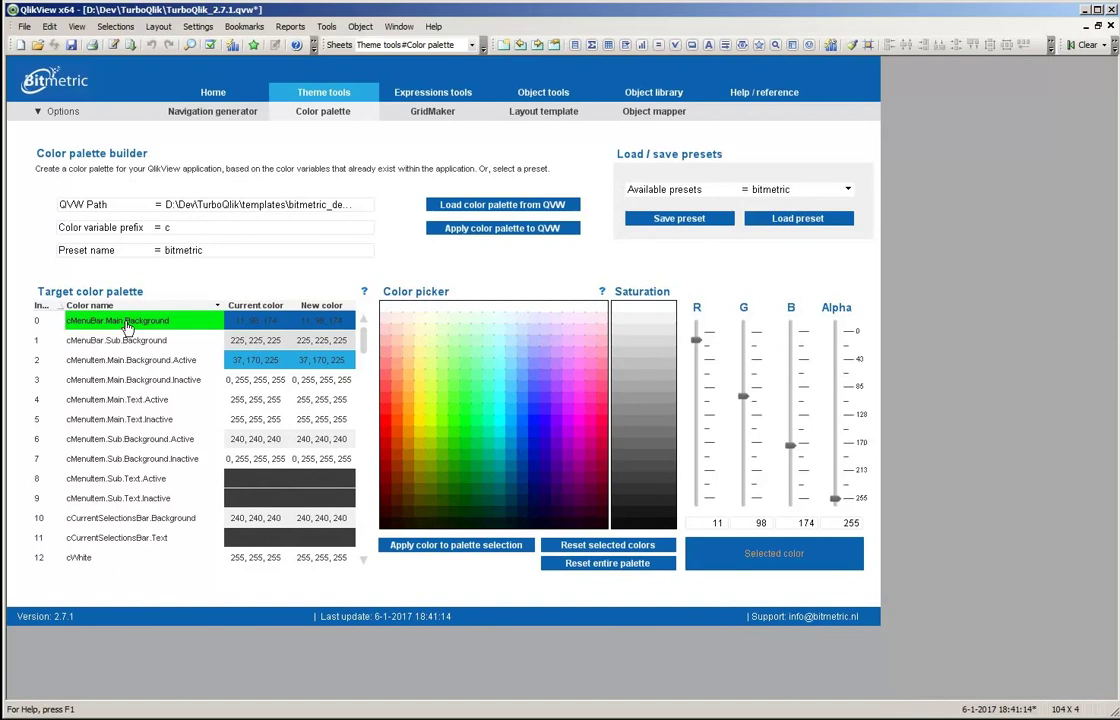
left_click(566, 446)
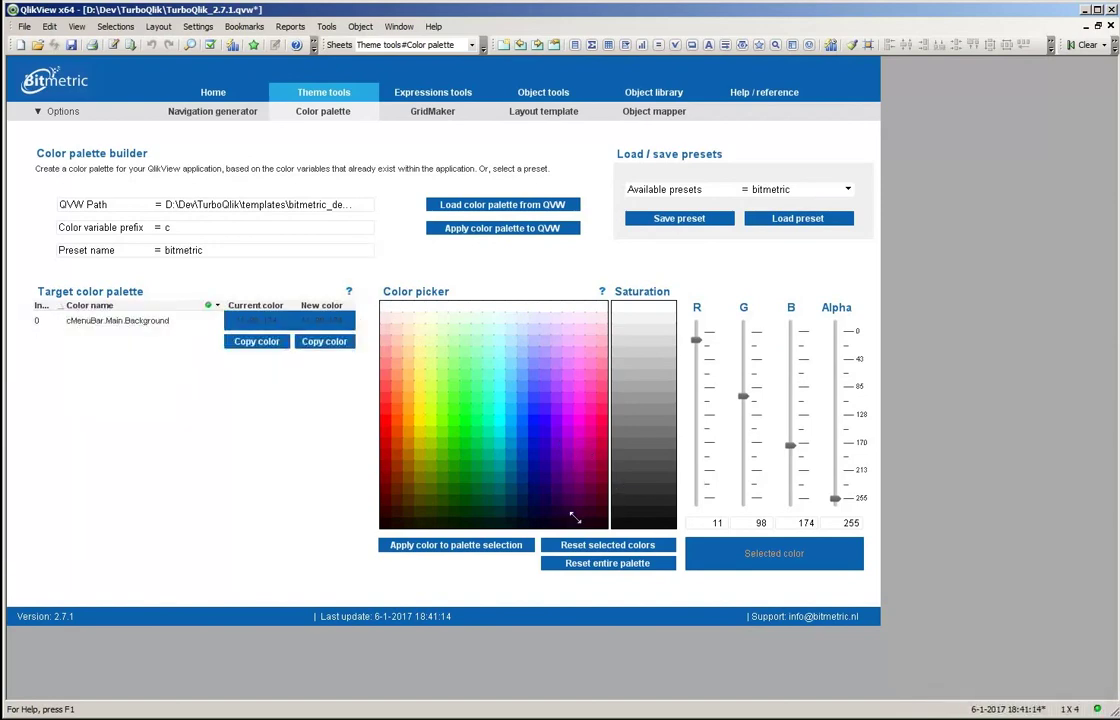
left_click(437, 545)
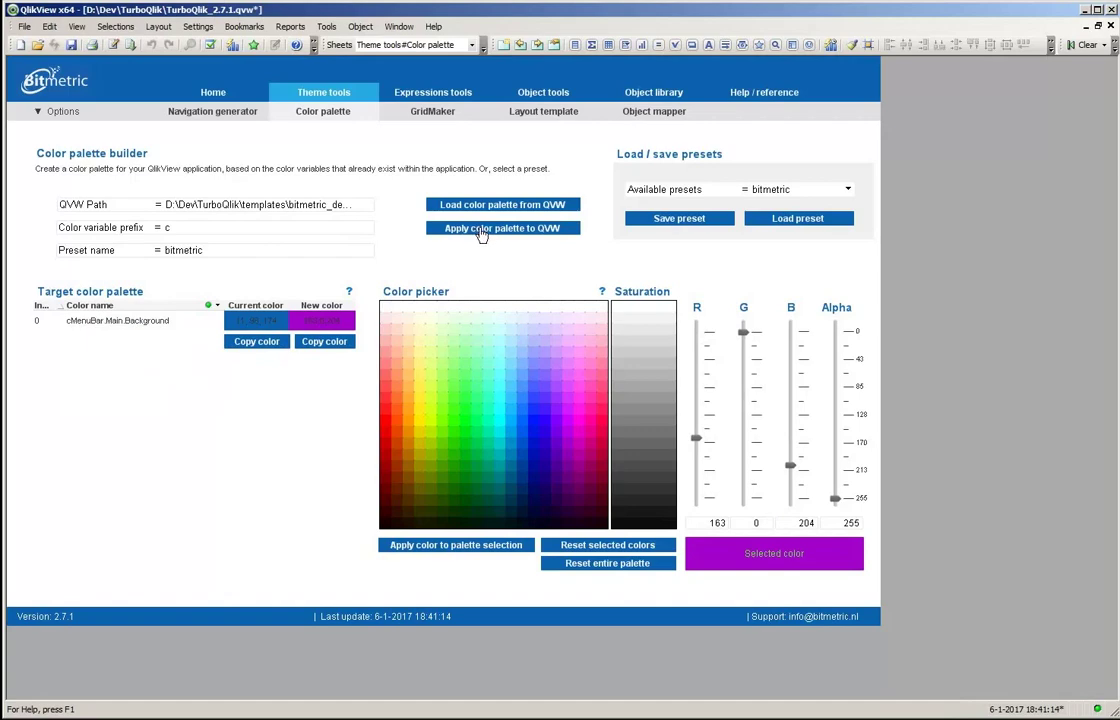
Apply the colour palette to bitmetric_desktop.qvw and dismiss the confirmation.
left_click(125, 321)
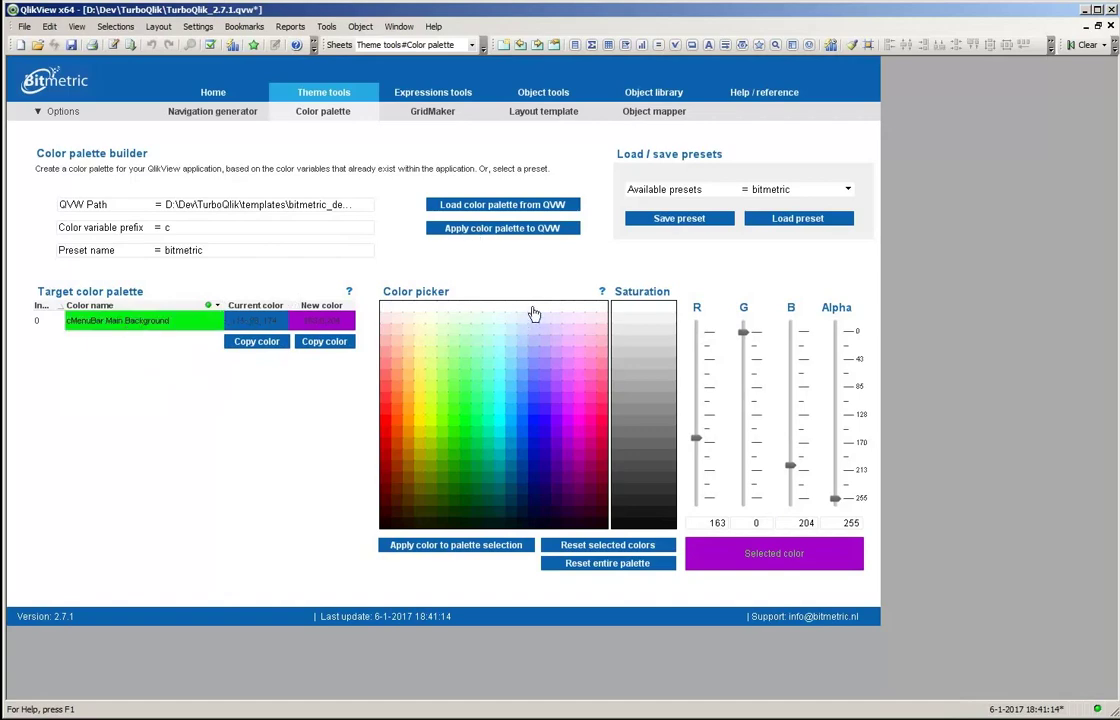
left_click(487, 230)
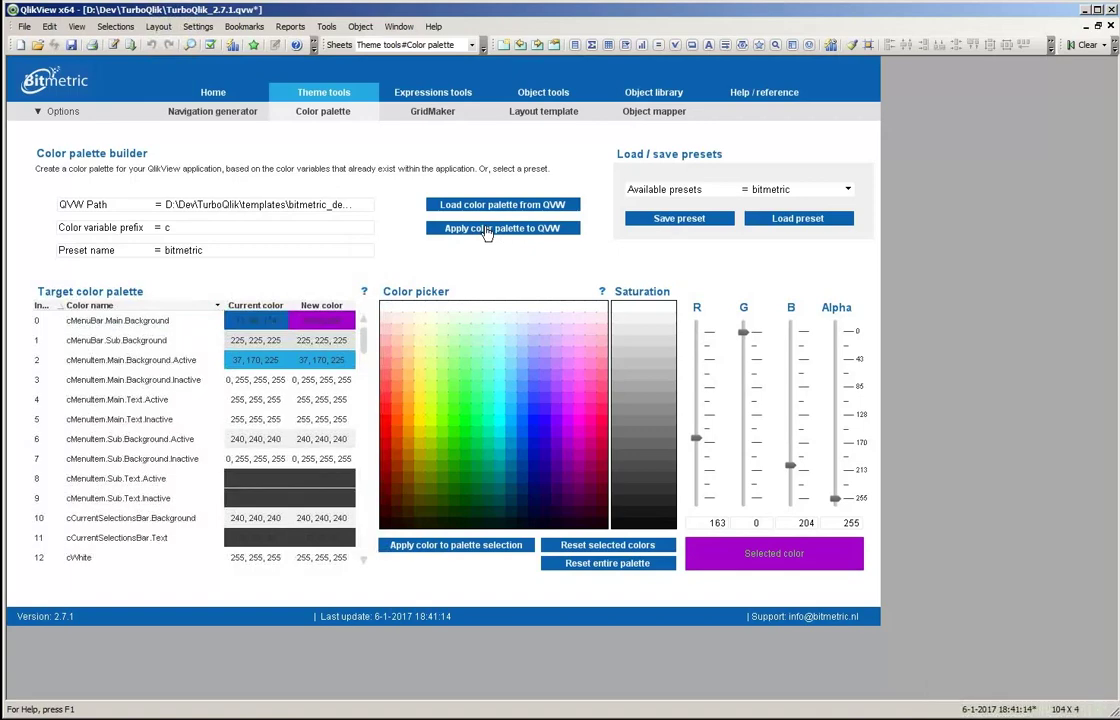
left_click(620, 392)
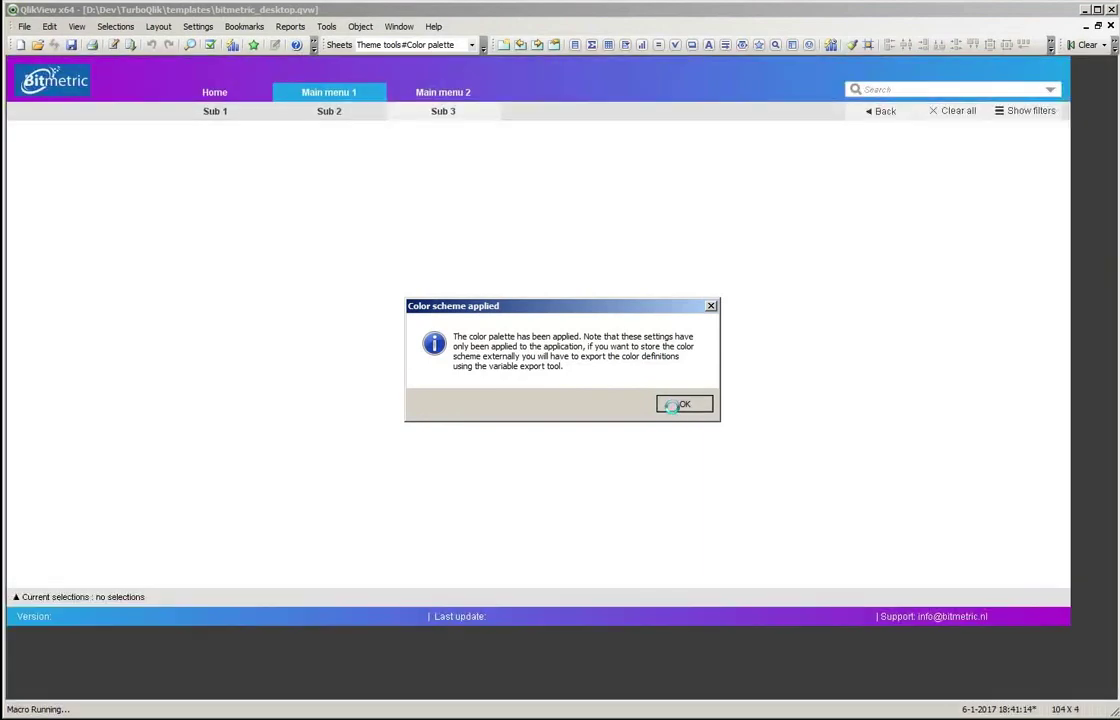
left_click(676, 410)
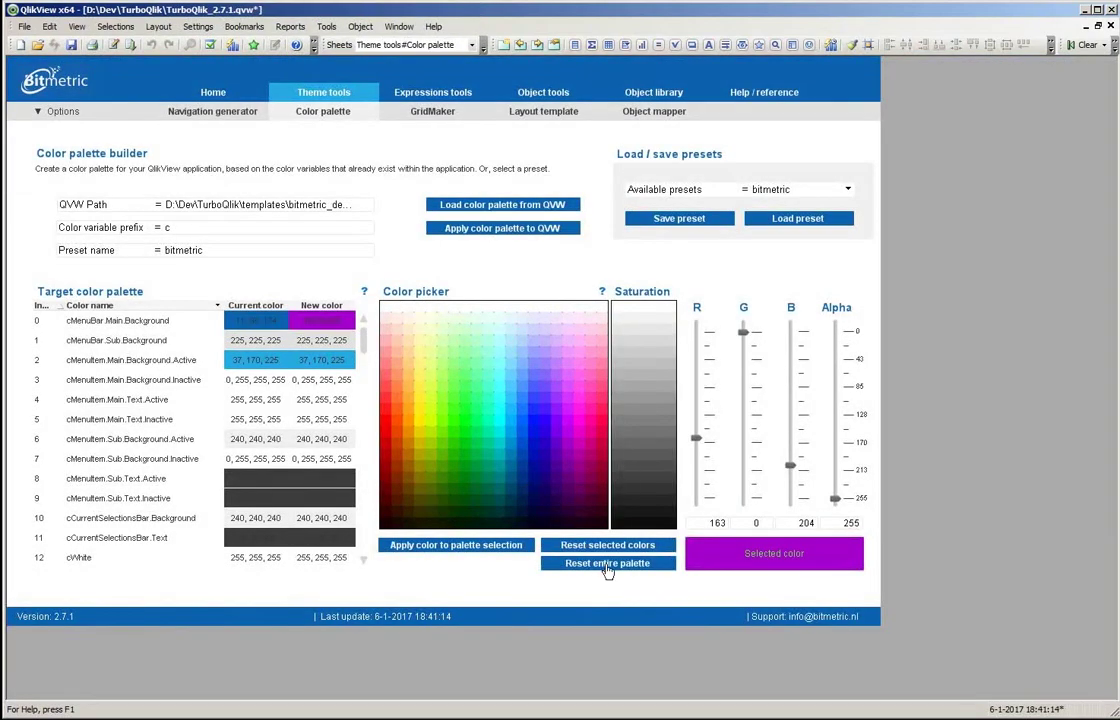
Reset the target palette, re-apply it over existing colour variables, and check the presets list.
left_click(607, 563)
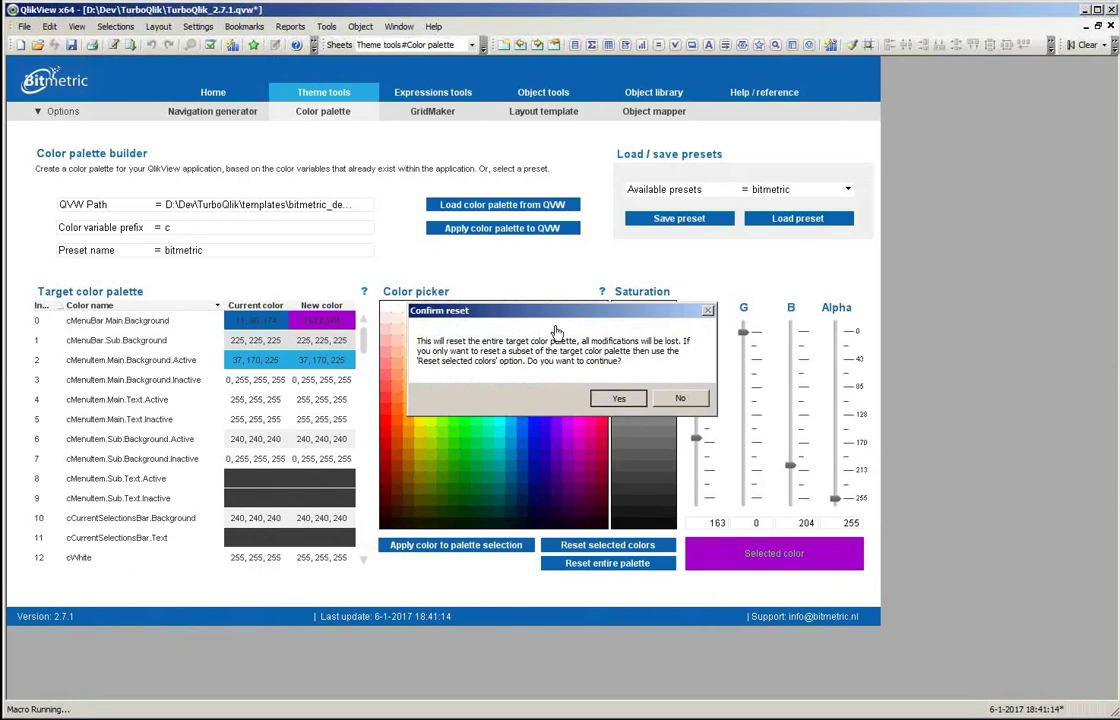
key("Return")
left_click(495, 229)
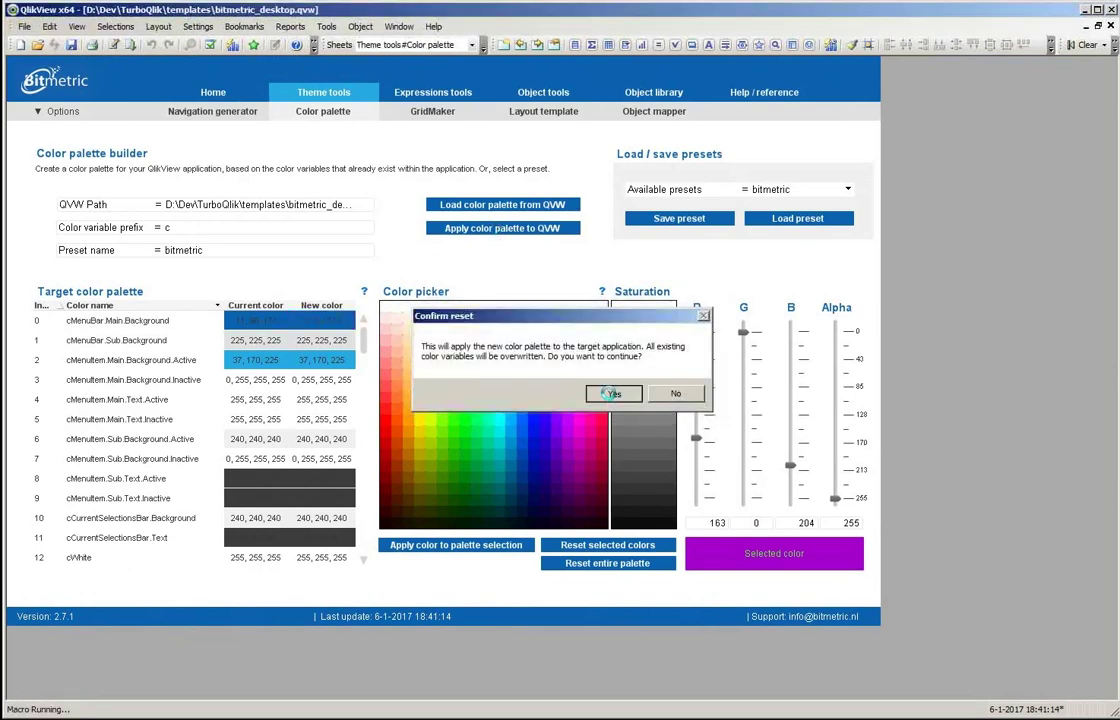
left_click(613, 393)
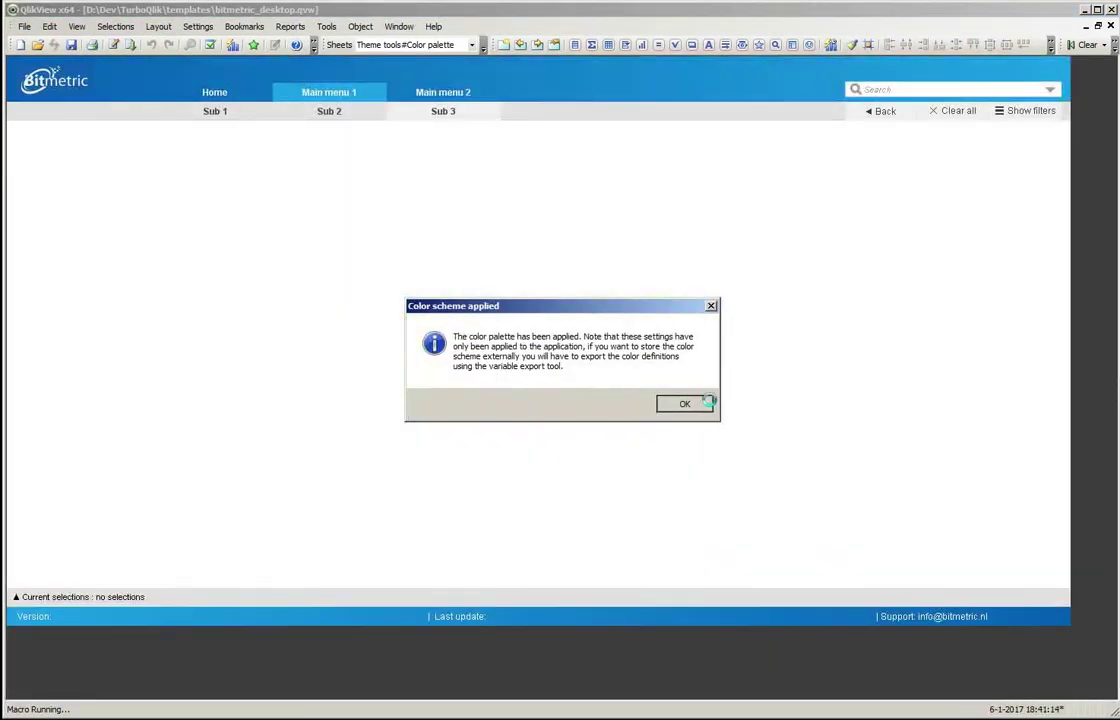
left_click(709, 404)
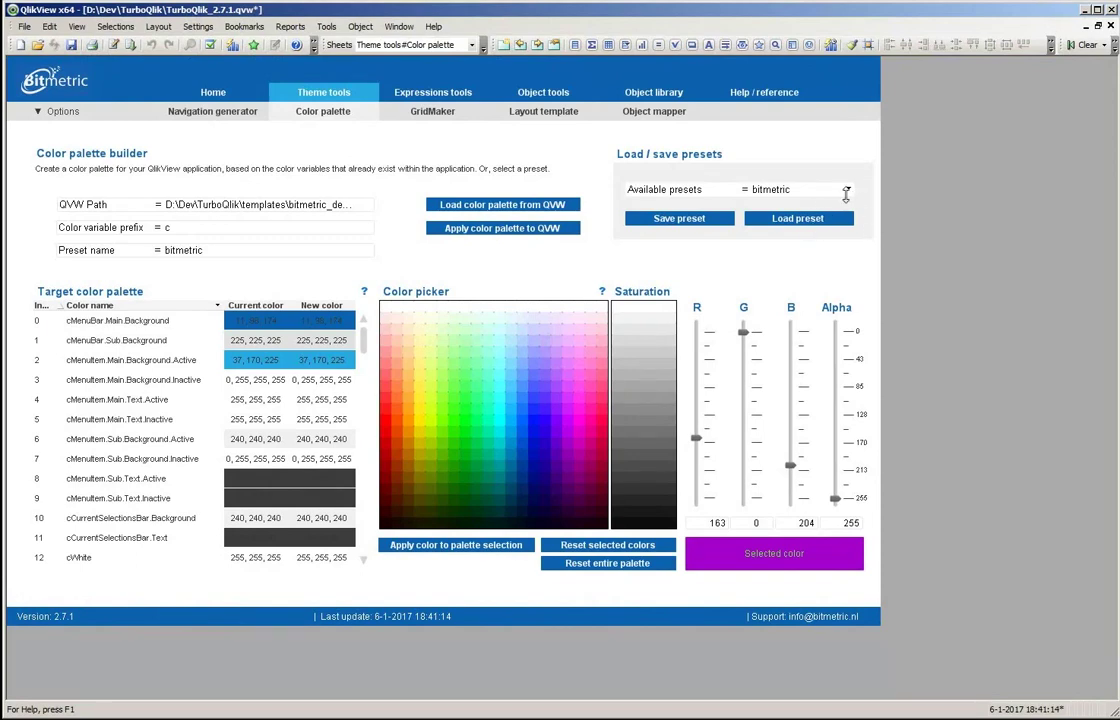
left_click(848, 191)
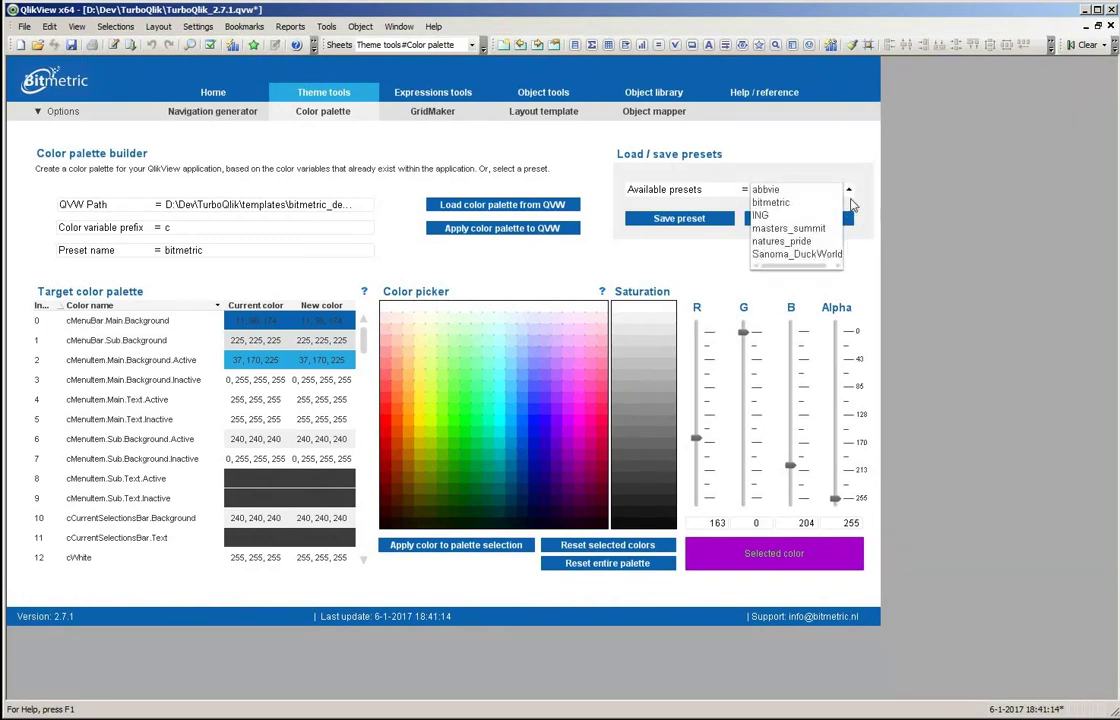
left_click(875, 190)
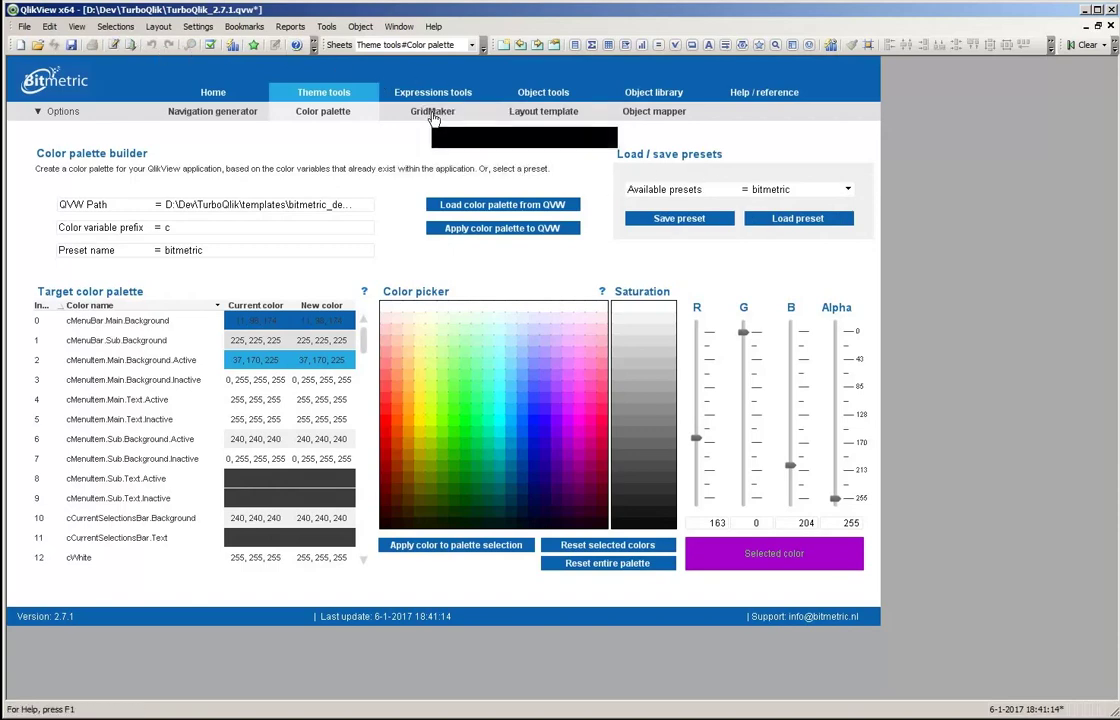
Create the 12-column, 12-row grid file in GridMaker and apply it to bitmetric_desktop.
left_click(433, 114)
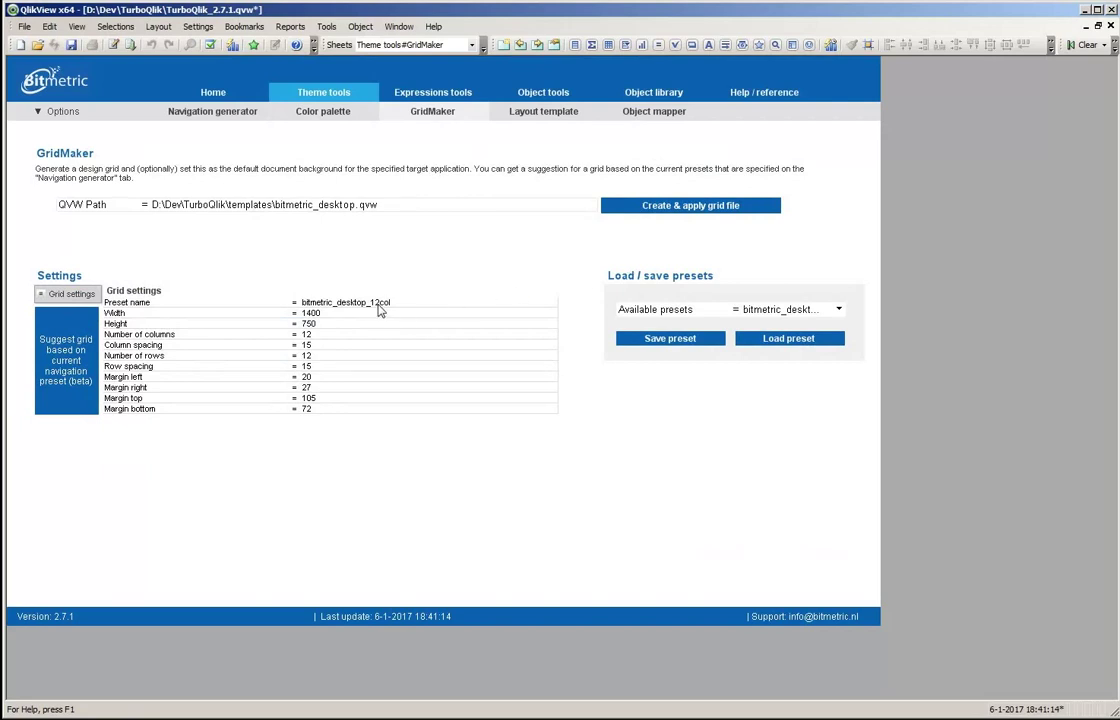
left_click(708, 207)
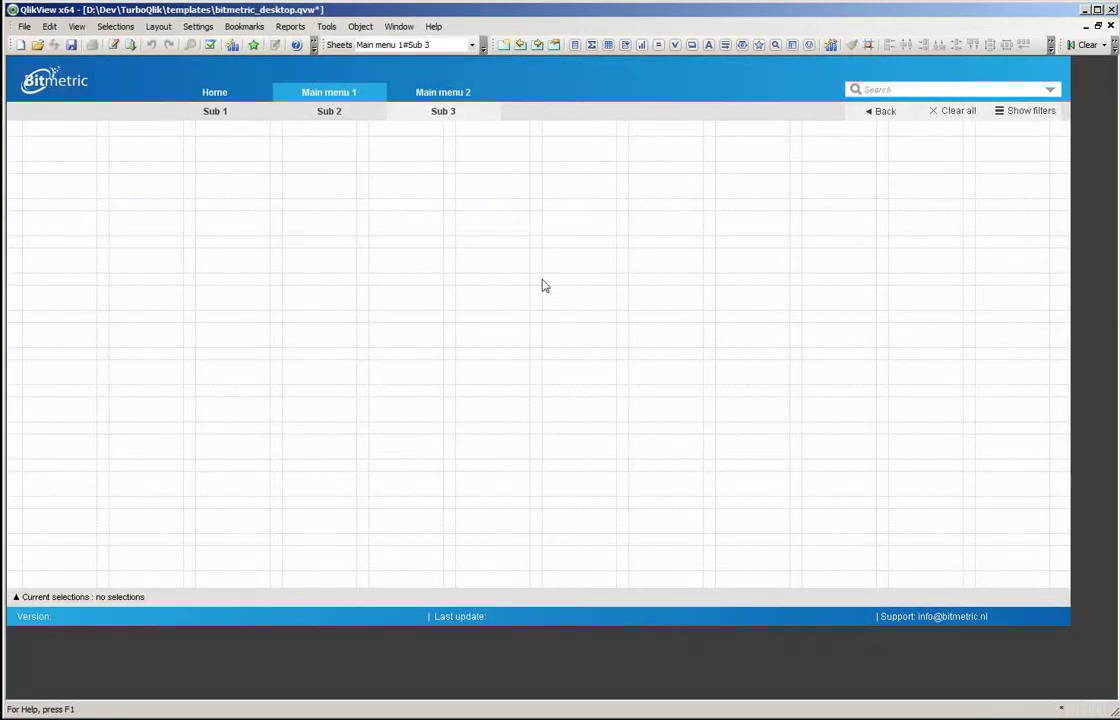
Add a text object, snap it across three grid columns, copy it alongside, then close the document.
right_click(300, 261)
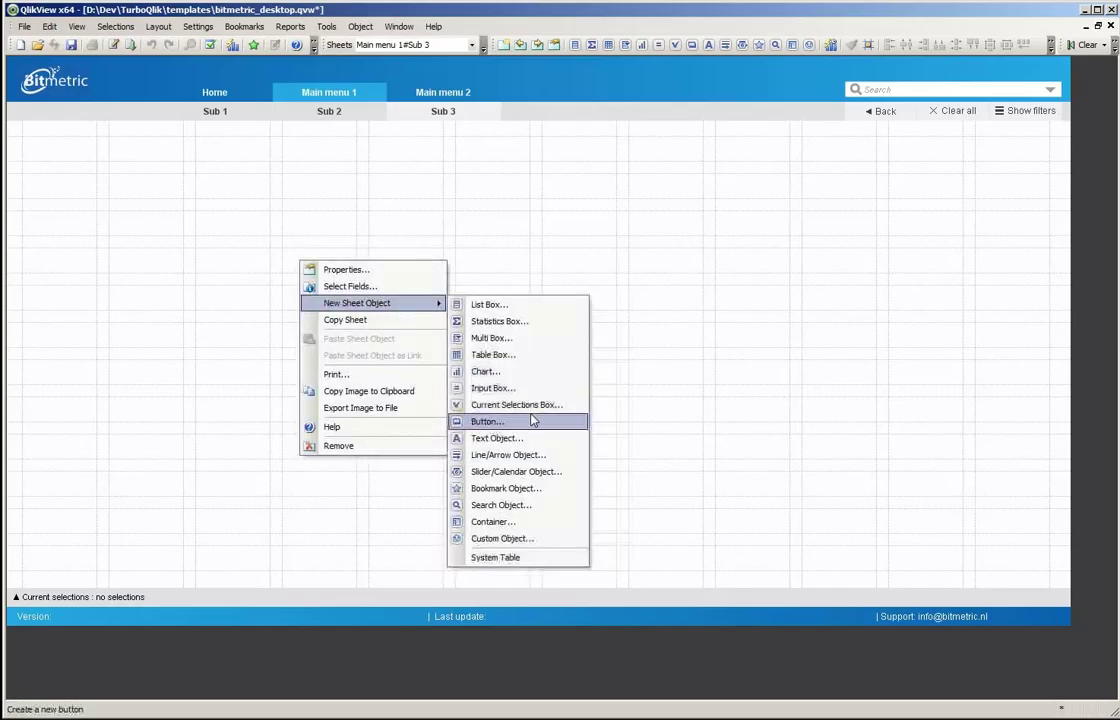
left_click(530, 442)
key("Return")
left_click_drag(372, 298, 98, 179)
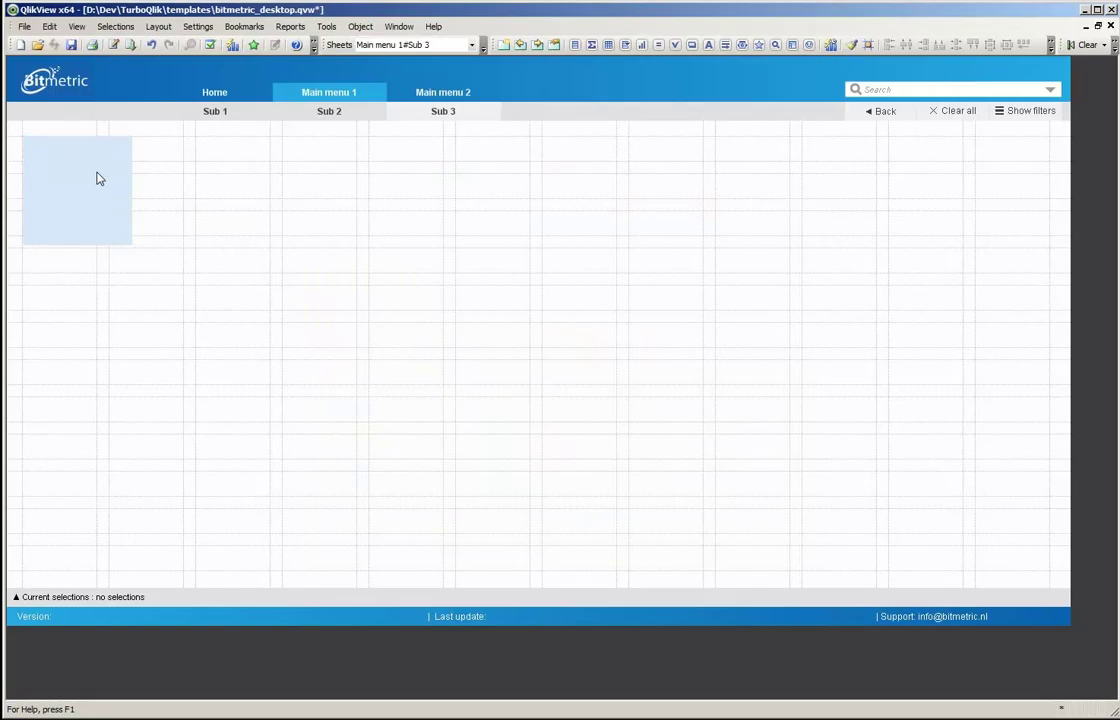
left_click_drag(105, 243, 117, 272)
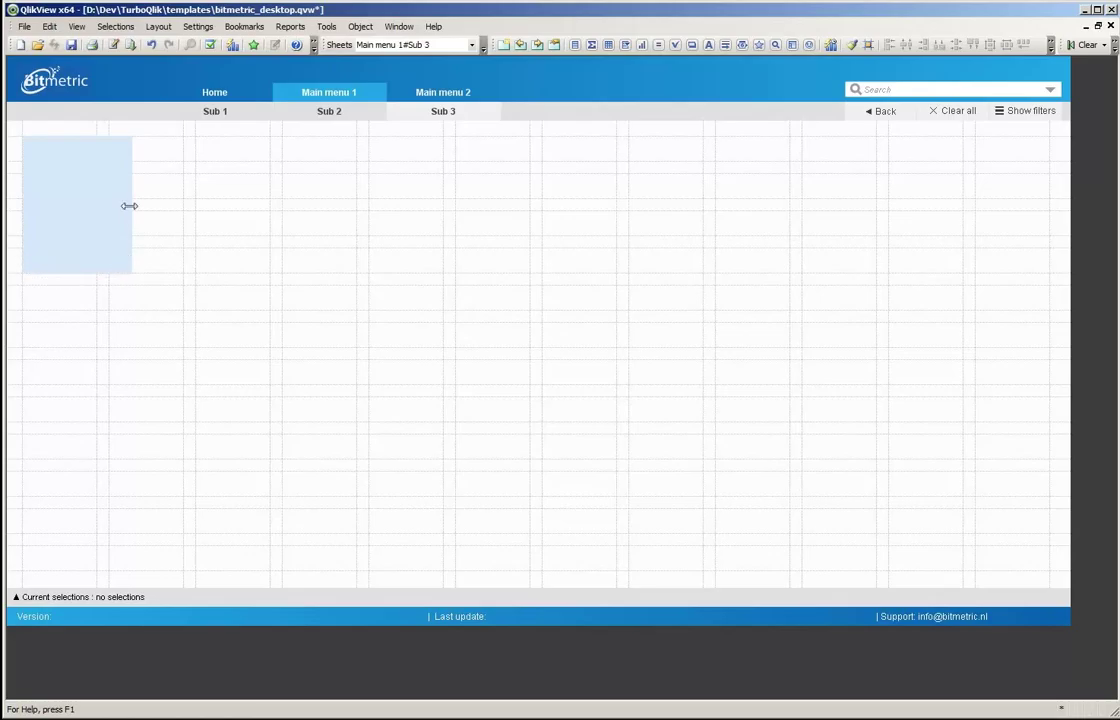
left_click_drag(131, 205, 266, 206)
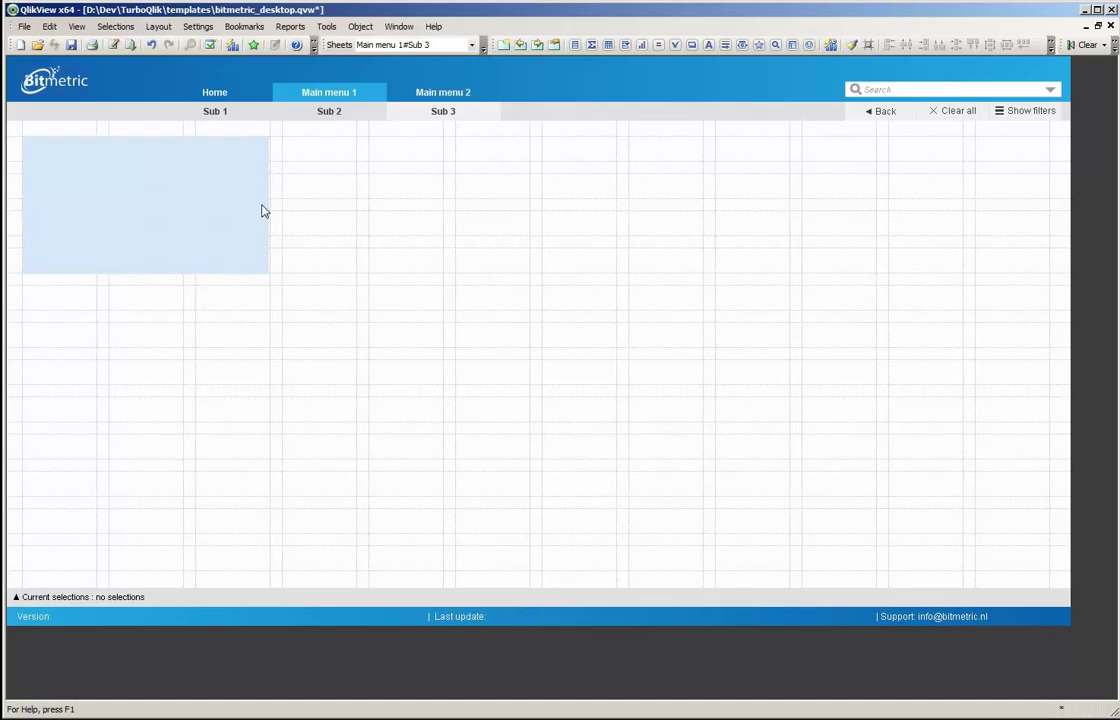
left_click_drag(210, 248, 415, 203)
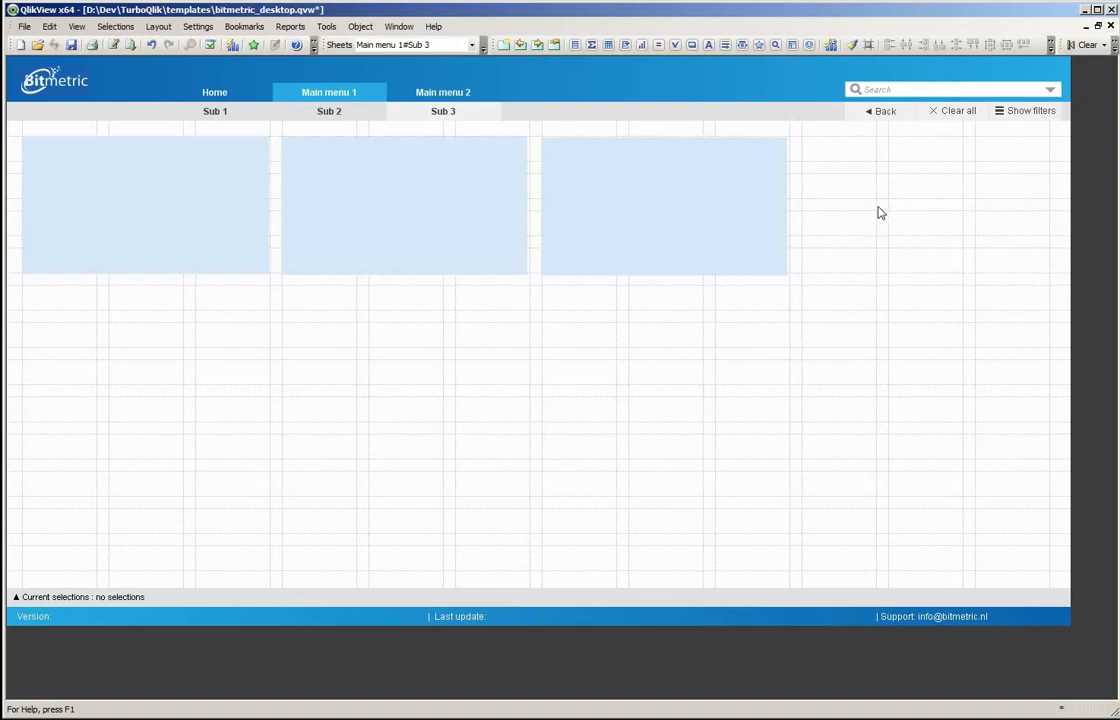
left_click(1112, 27)
Discard changes to bitmetric_desktop.qvw and load the 4_top_1_middle_2_bottom layout preset.
left_click(575, 328)
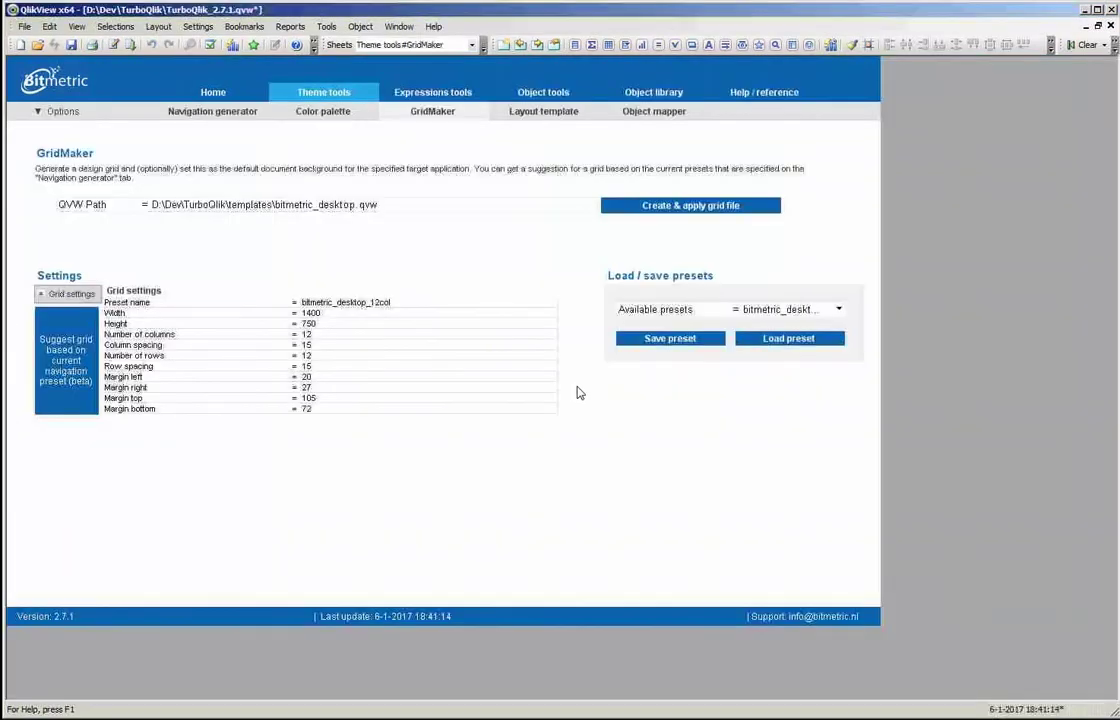
left_click(541, 113)
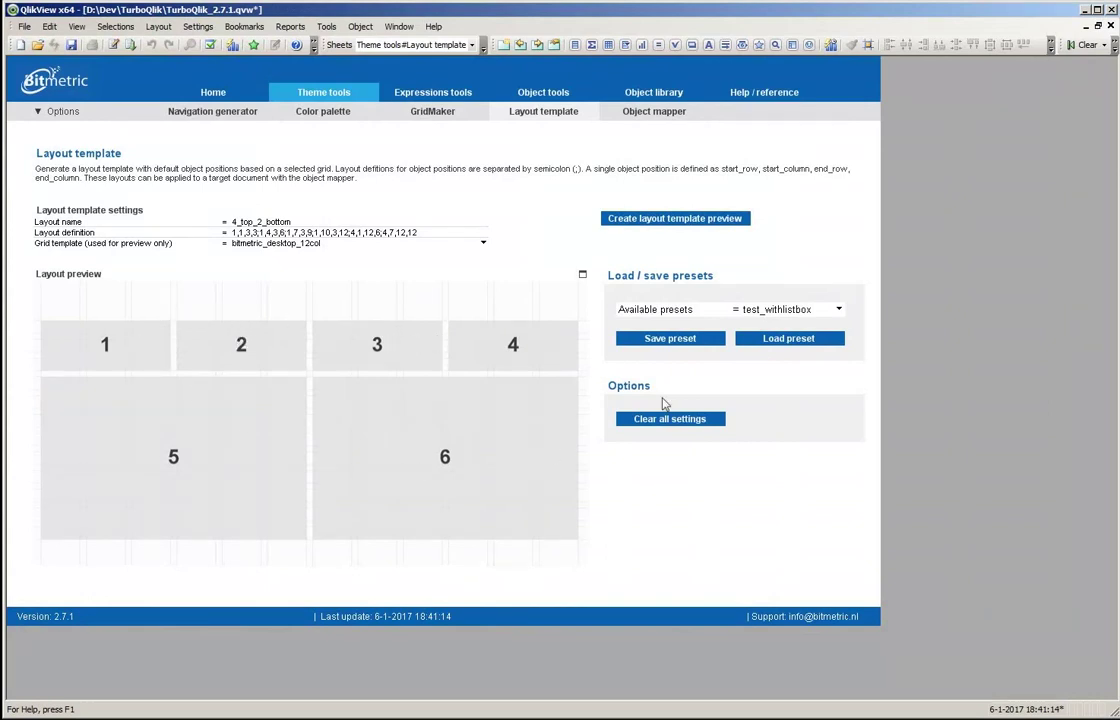
left_click(840, 313)
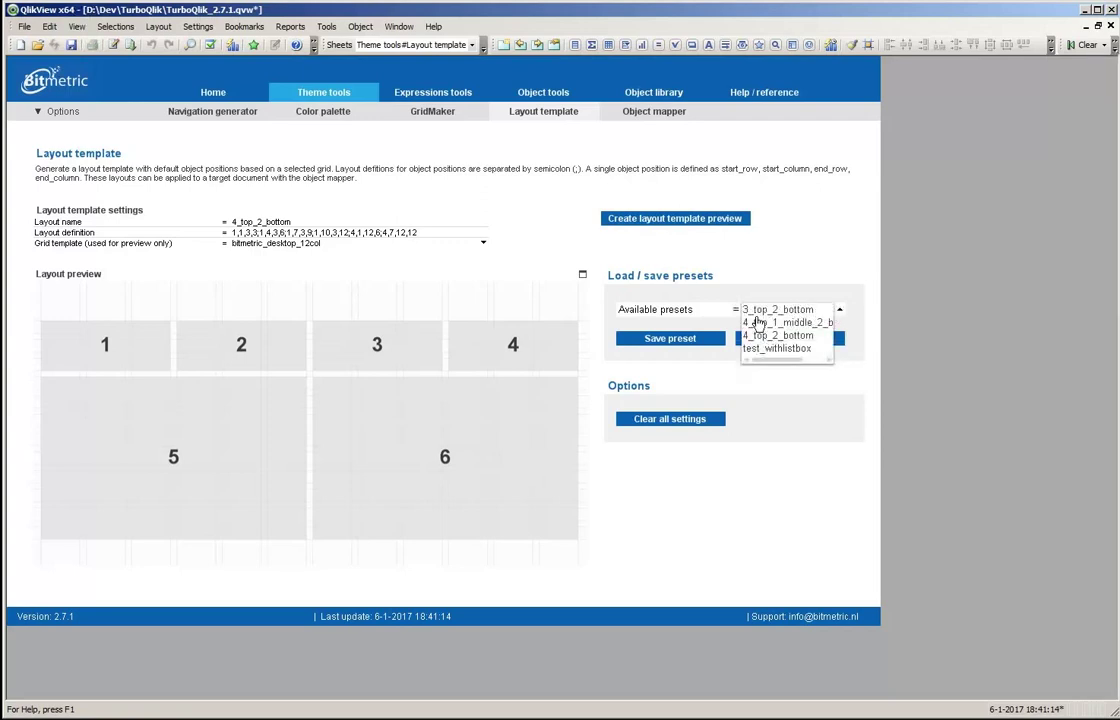
left_click(795, 321)
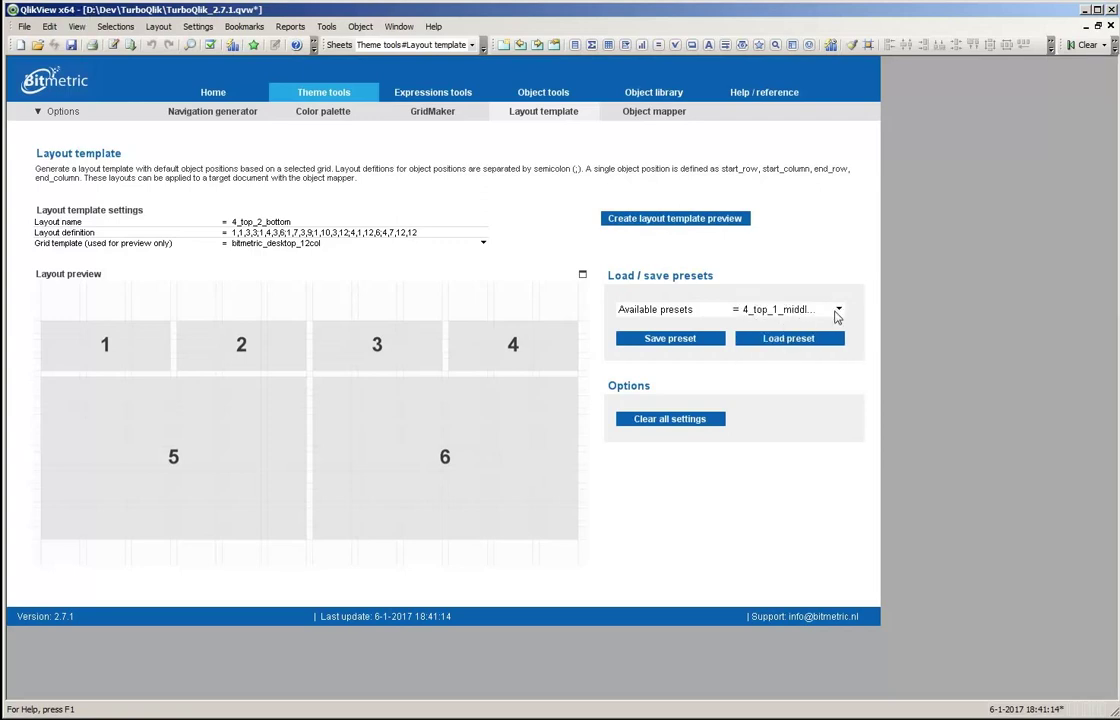
left_click(791, 339)
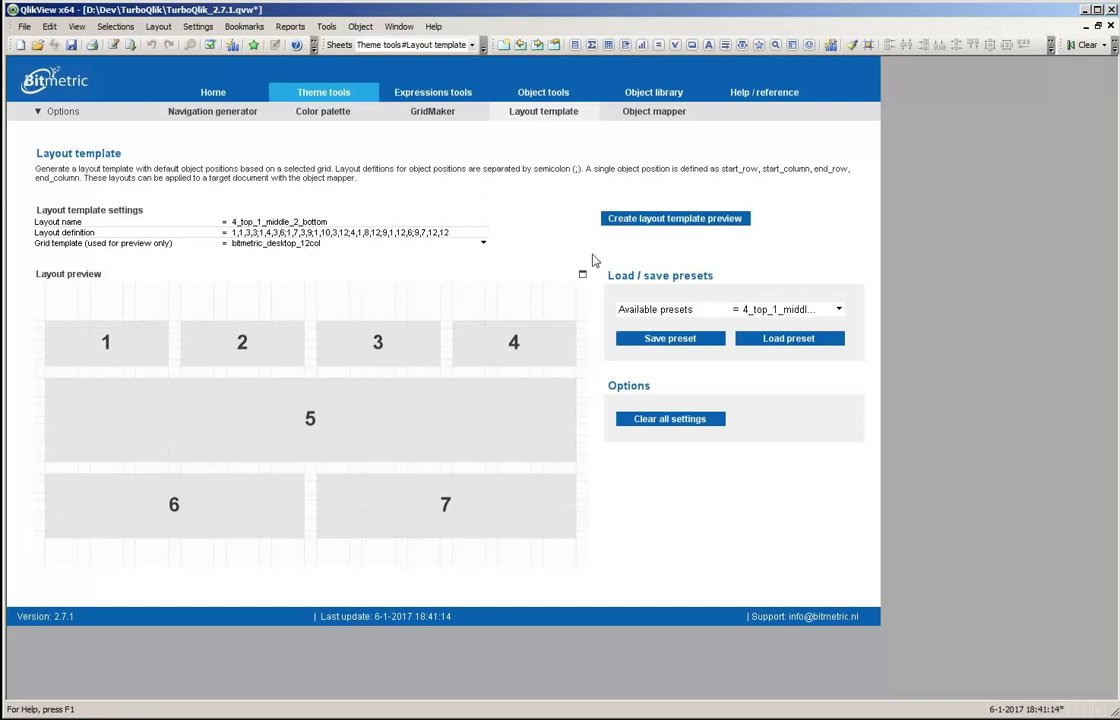
Load the 3_top_2_bottom layout preset instead.
left_click(839, 310)
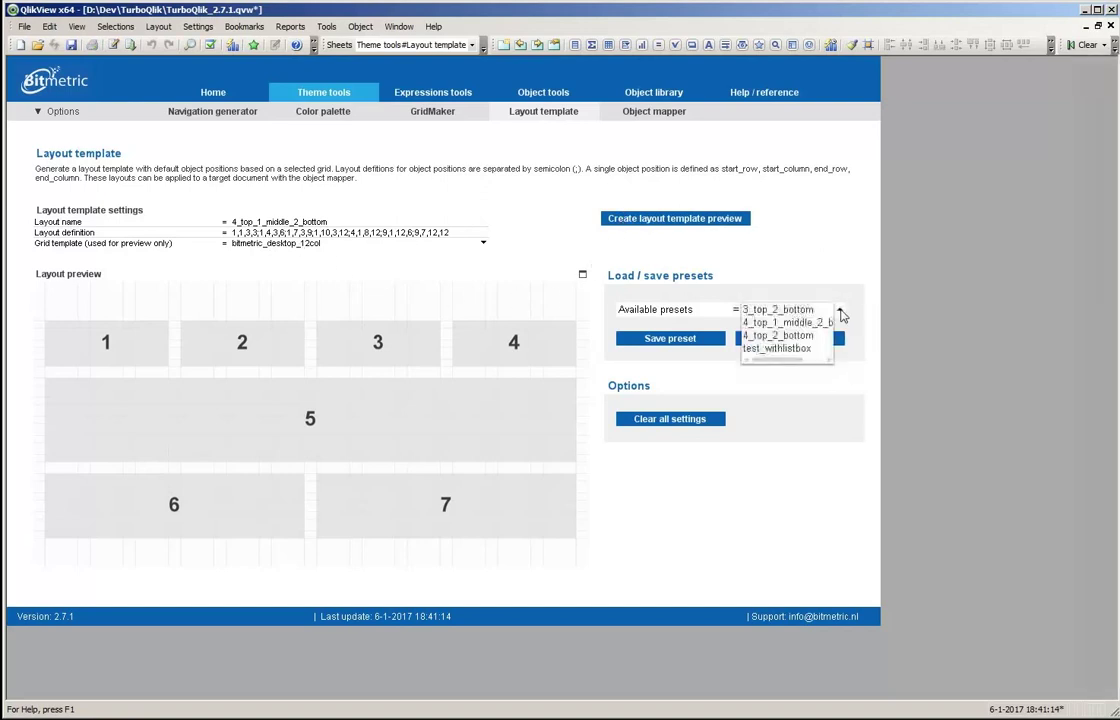
left_click(785, 331)
left_click(785, 339)
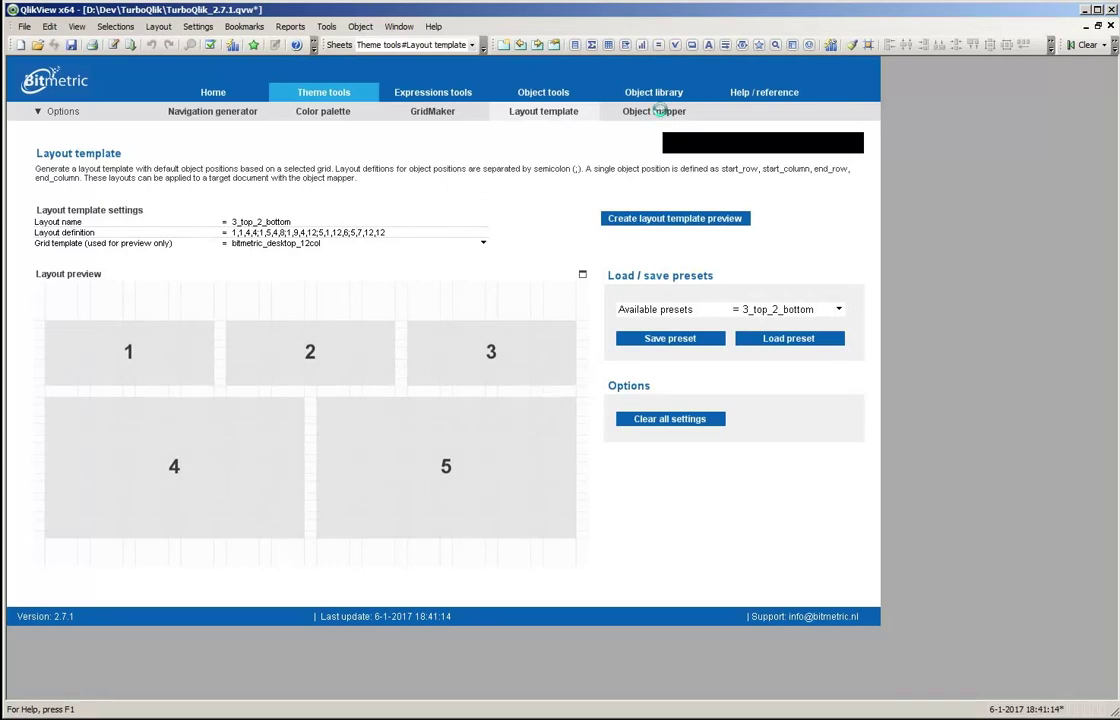
Fetch the sheet list, target Main menu 1#Sub 1, and choose the 3_top_2_bottom layout.
left_click(659, 111)
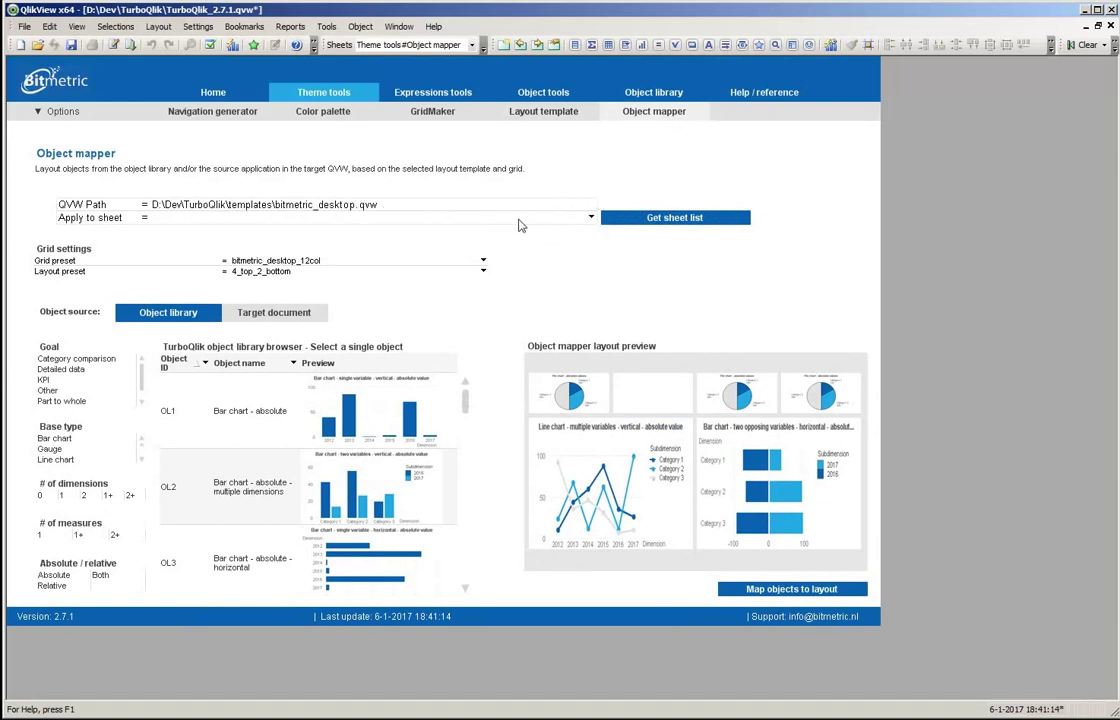
left_click(592, 219)
left_click(665, 217)
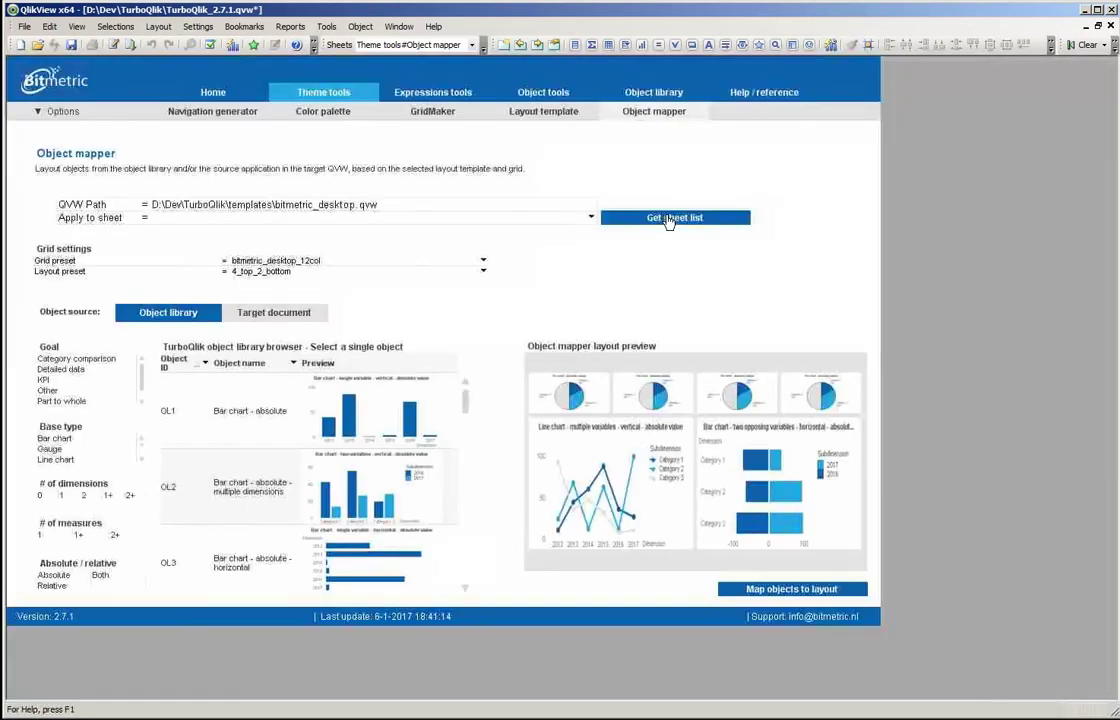
left_click(591, 217)
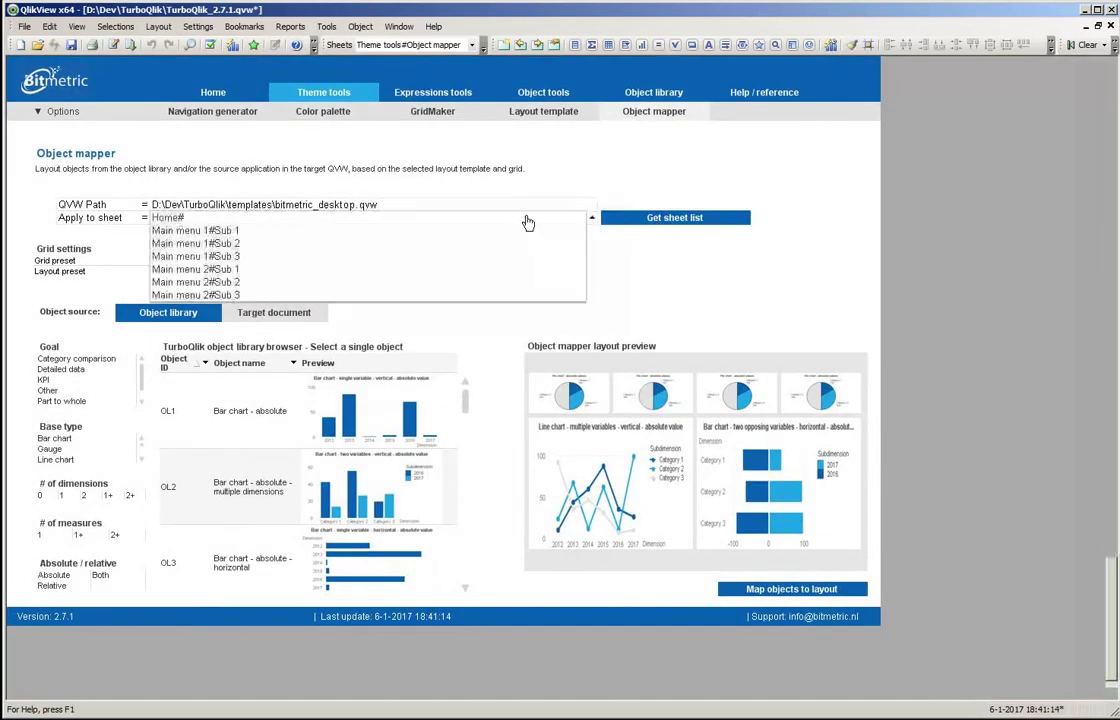
left_click(195, 230)
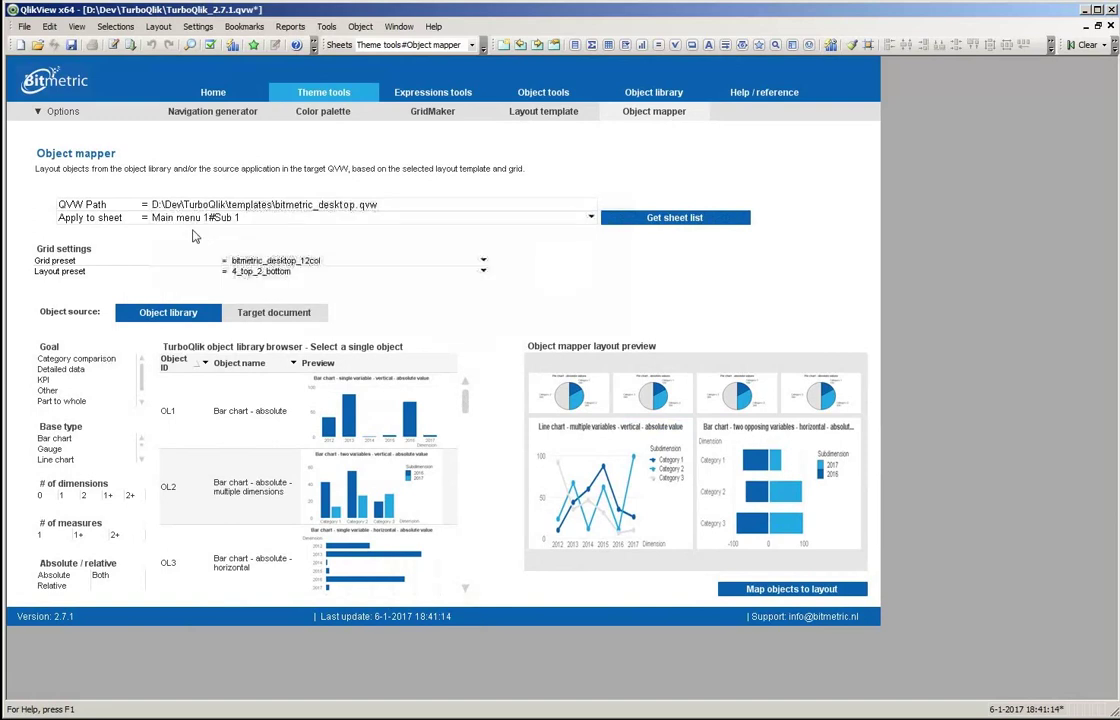
left_click(483, 273)
left_click(283, 292)
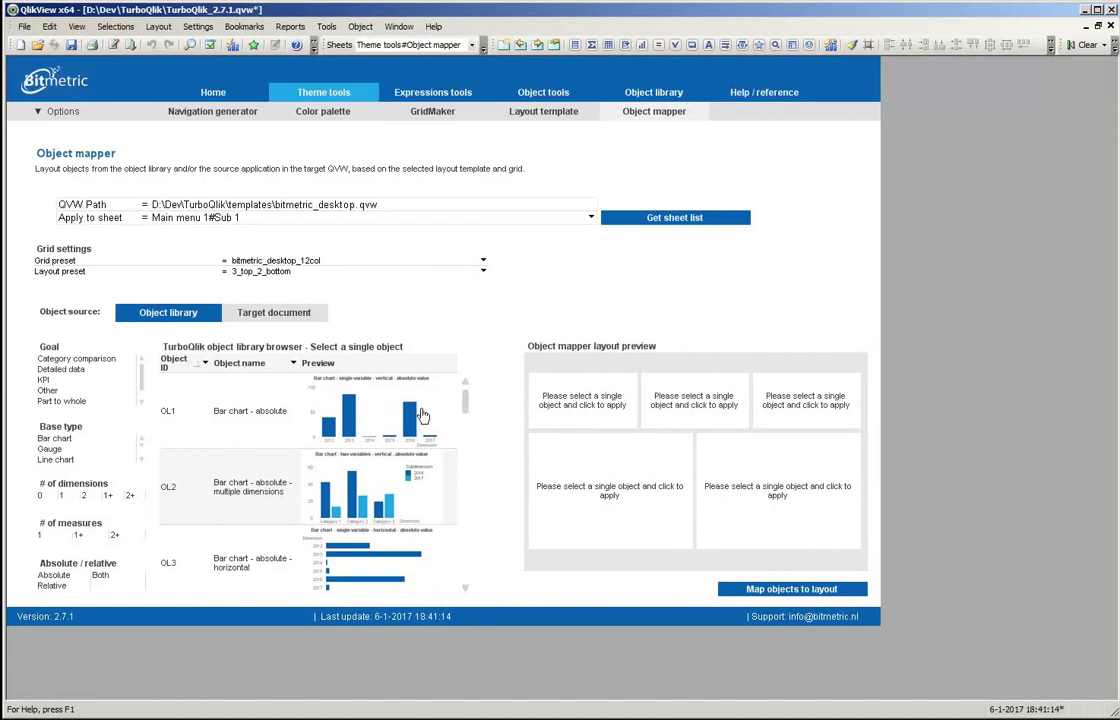
Place the OL2 bar chart in the lower-left slot and the OL5 bar chart in the lower-right slot.
scroll(468, 430, "down", 3)
scroll(468, 430, "up", 3)
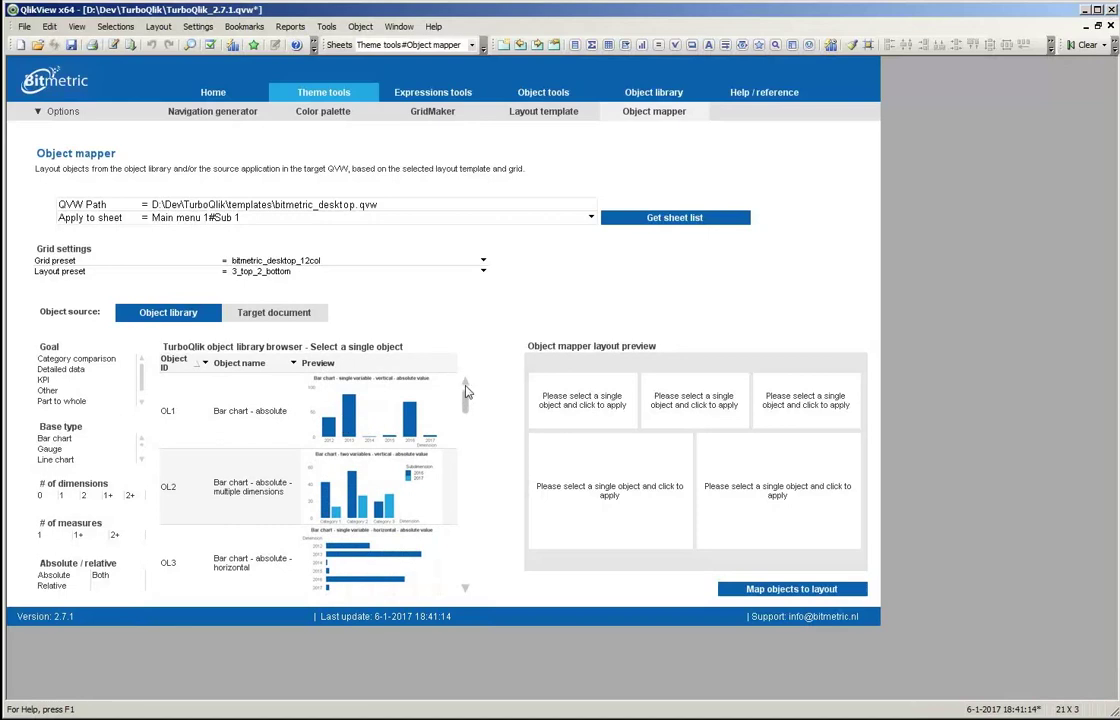
scroll(466, 405, "down", 1)
scroll(466, 405, "up", 1)
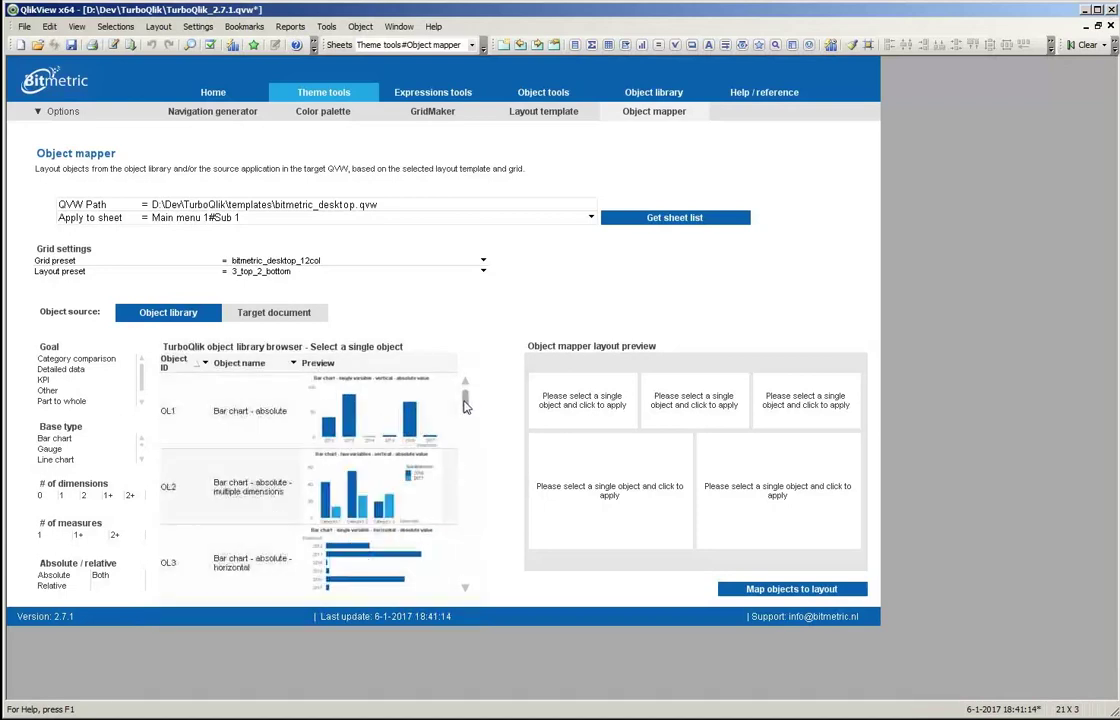
left_click(160, 458)
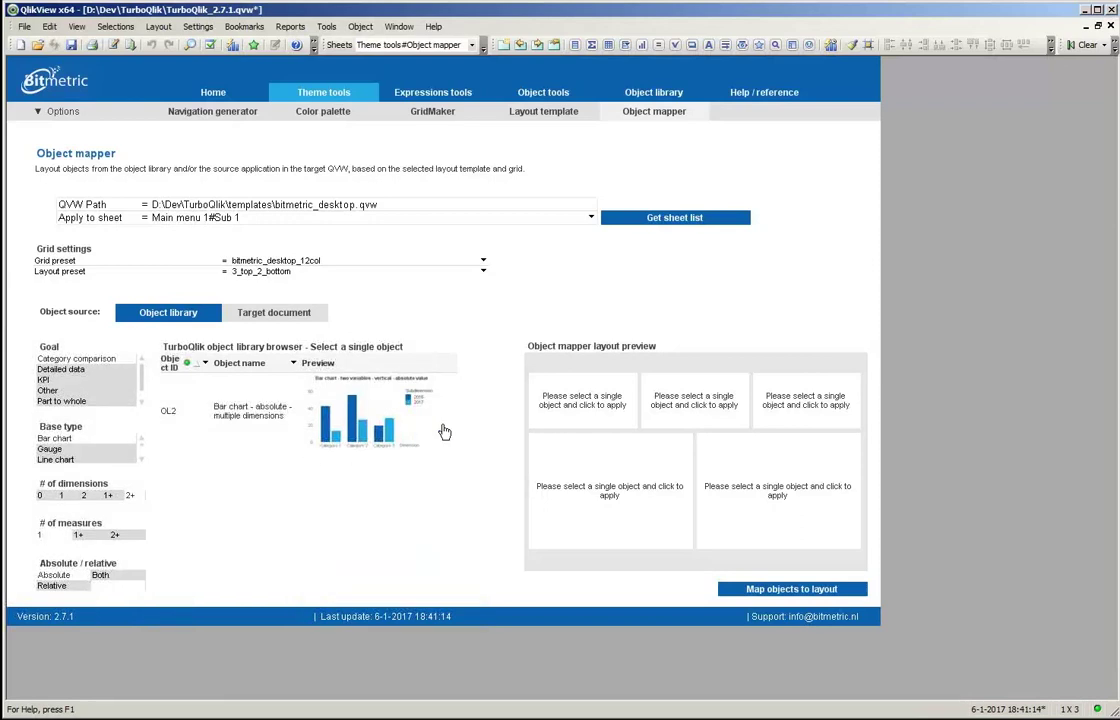
left_click(598, 503)
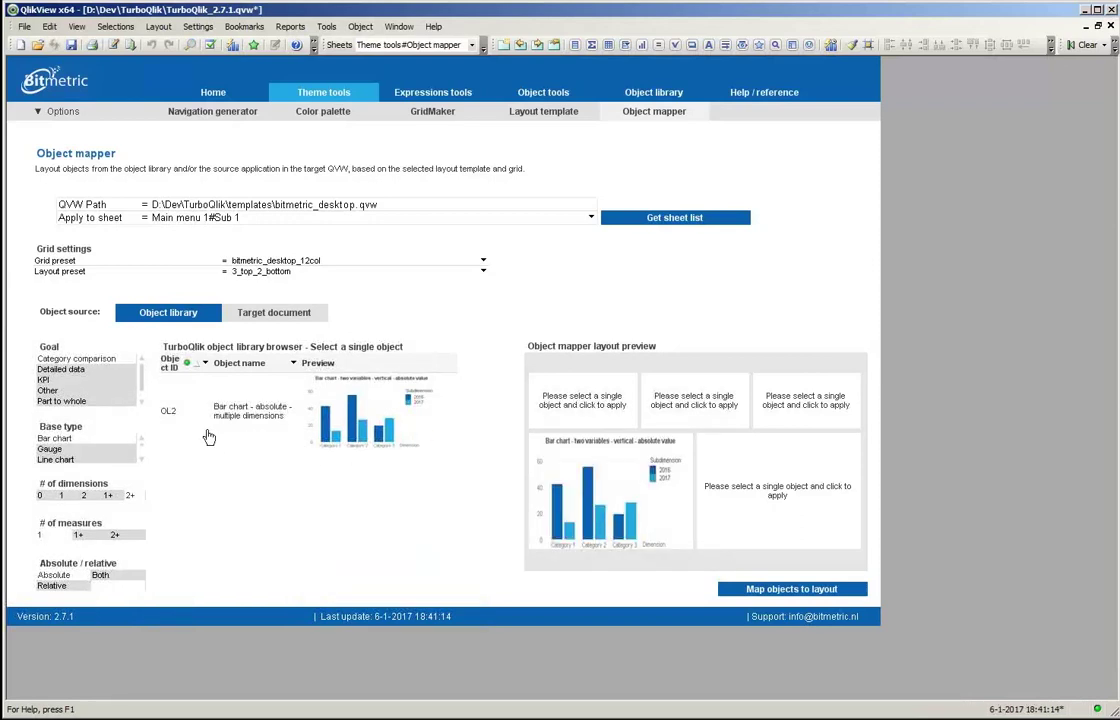
left_click(170, 425)
scroll(377, 453, "down", 3)
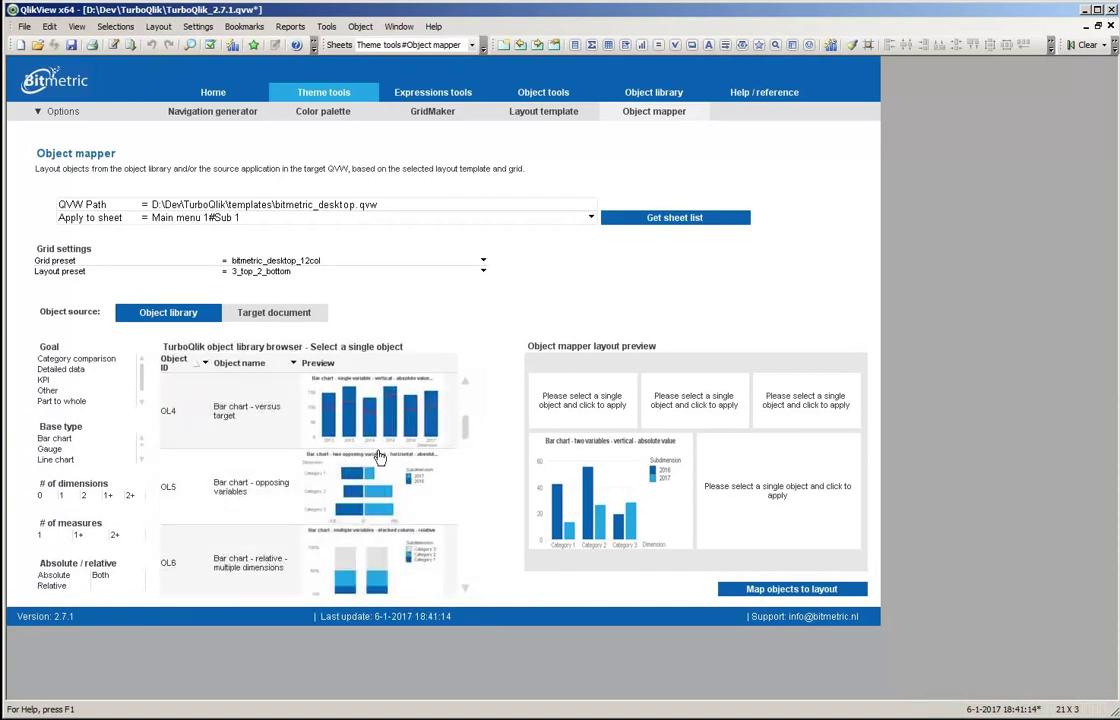
left_click(168, 487)
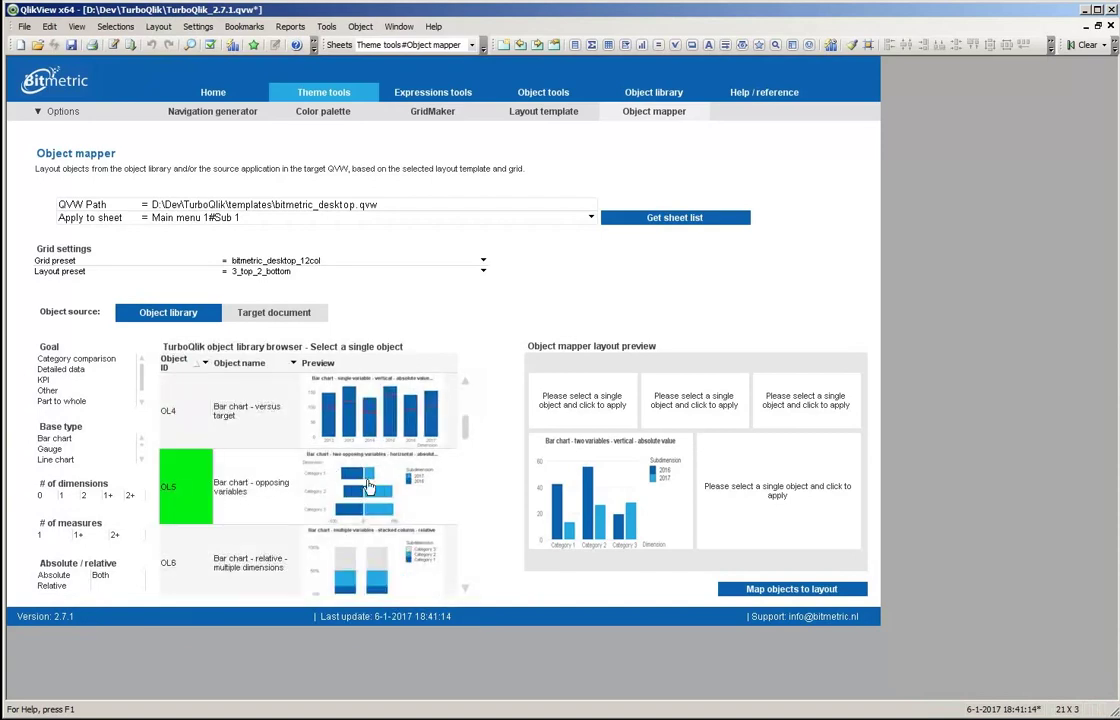
left_click(803, 496)
left_click(169, 407)
Place the OL7 waterfall chart in the third top slot.
scroll(262, 370, "down", 10)
scroll(262, 370, "up", 6)
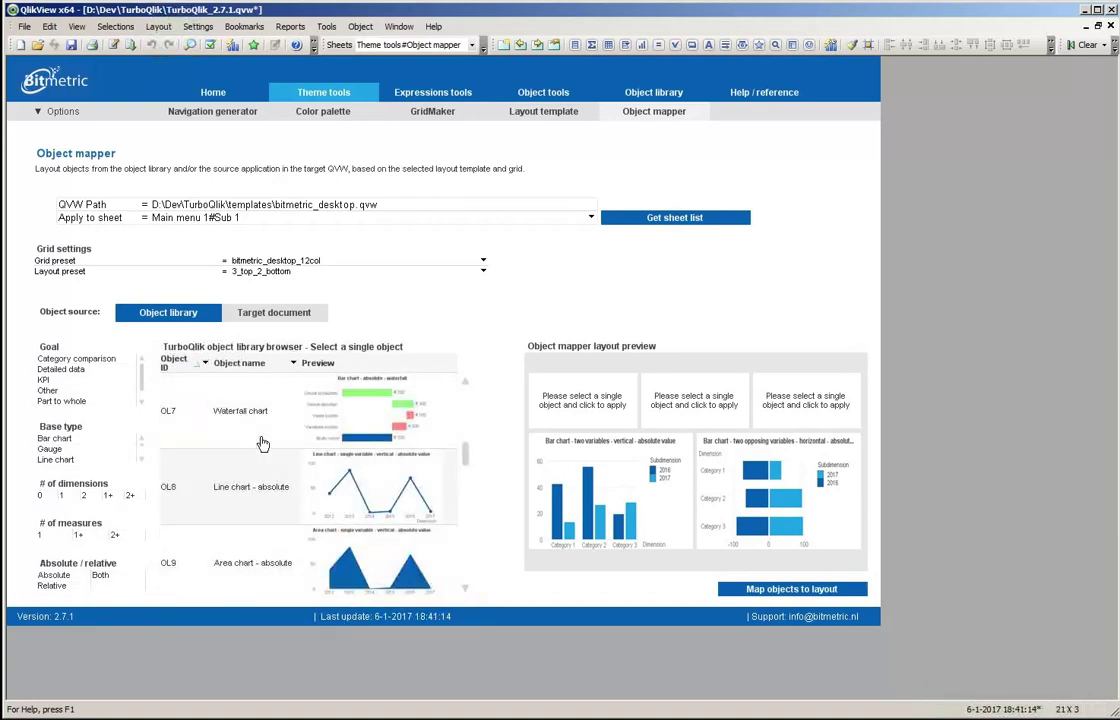
scroll(262, 443, "up", 3)
scroll(262, 443, "down", 3)
left_click(158, 360)
left_click(803, 413)
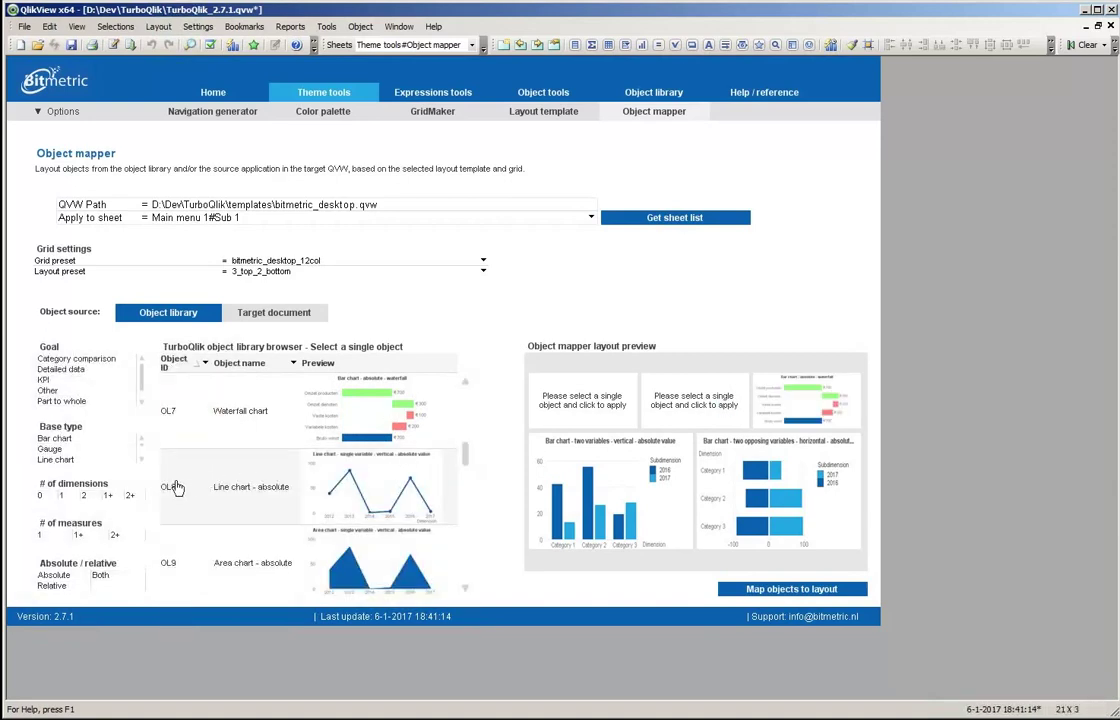
Put the OL8 line chart and OL9 area chart in the first two top slots, then map to the layout.
left_click(168, 482)
left_click(583, 410)
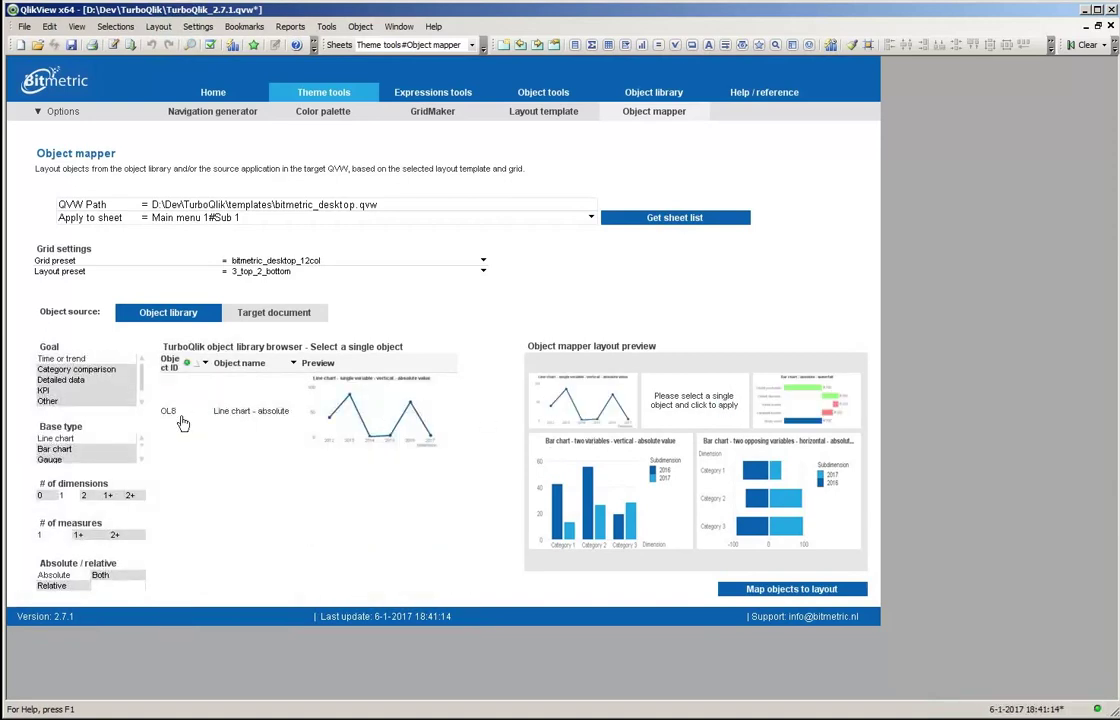
left_click(160, 368)
left_click(168, 565)
left_click(690, 400)
left_click(158, 362)
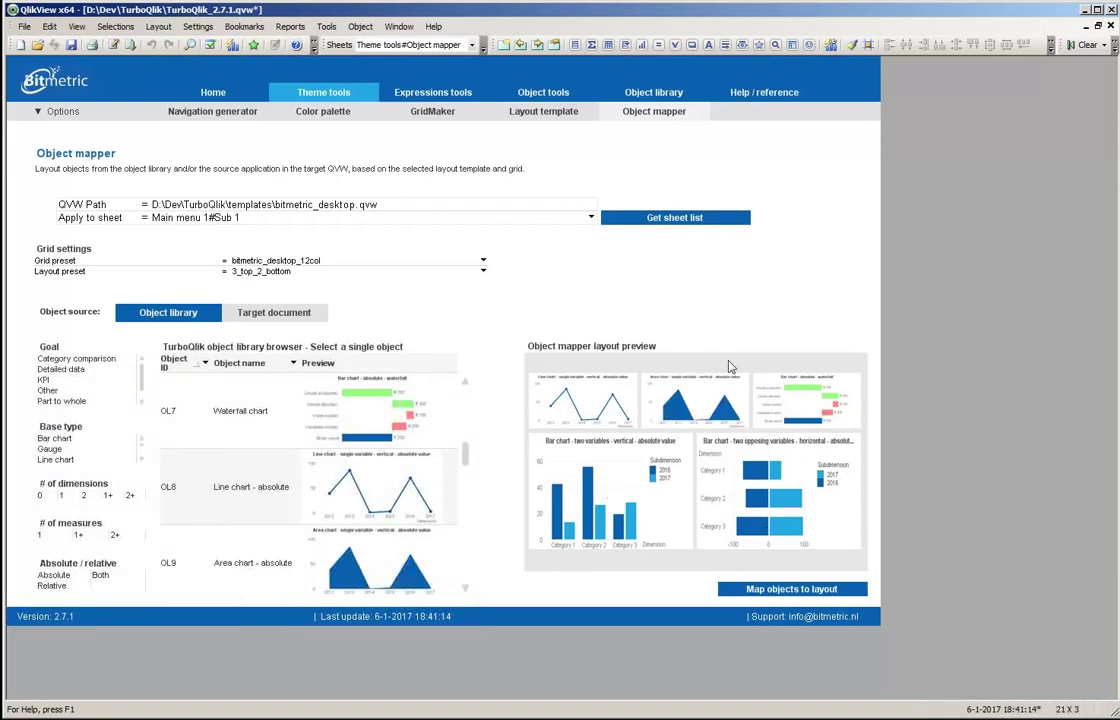
left_click(792, 590)
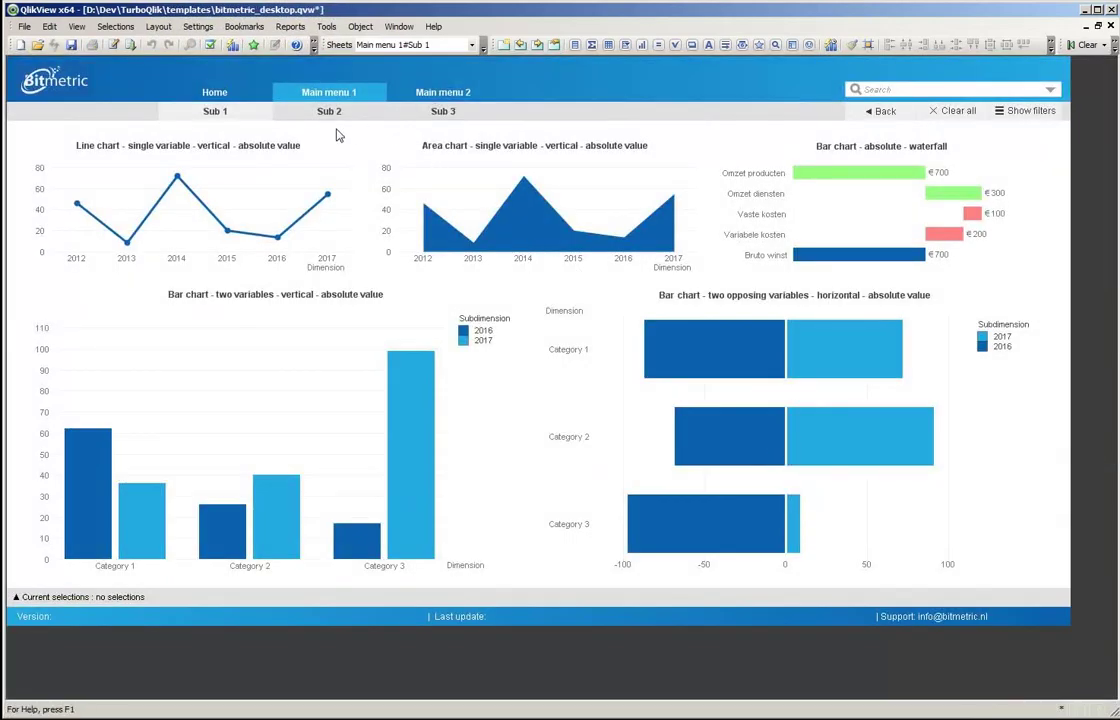
View the Sub 1 sheet with the mapped line, area, waterfall and two bar charts.
left_click(257, 115)
Close the template, go to the Navigation generator, and open movies database.qvw from recent files.
left_click(590, 389)
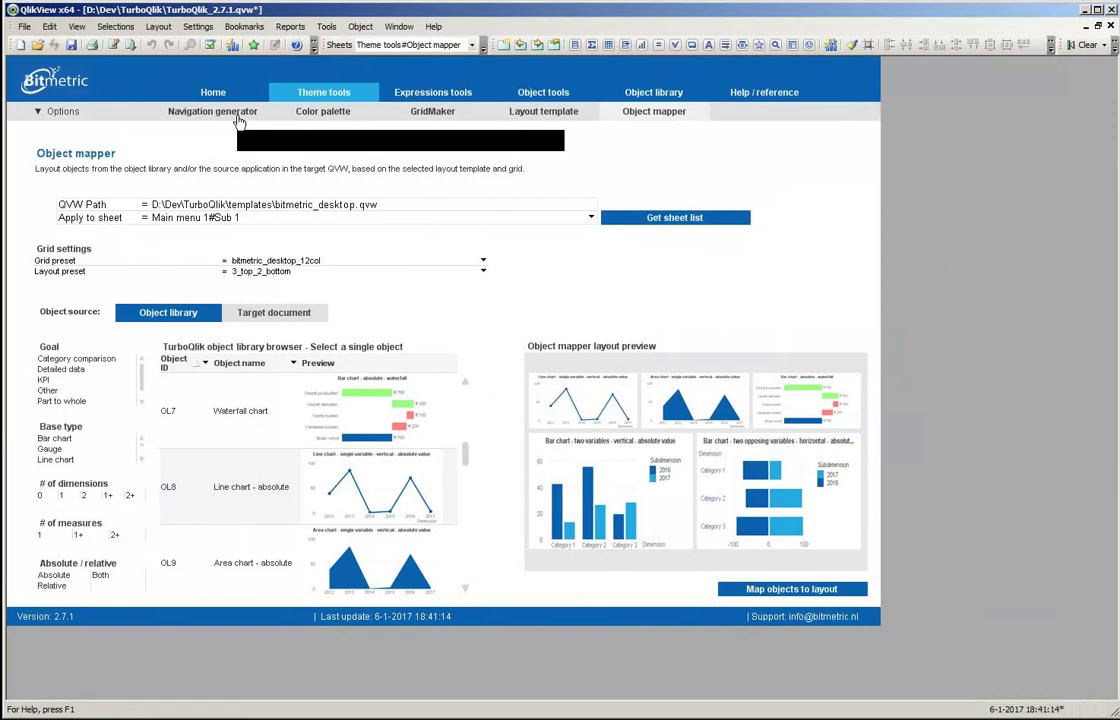
left_click(238, 118)
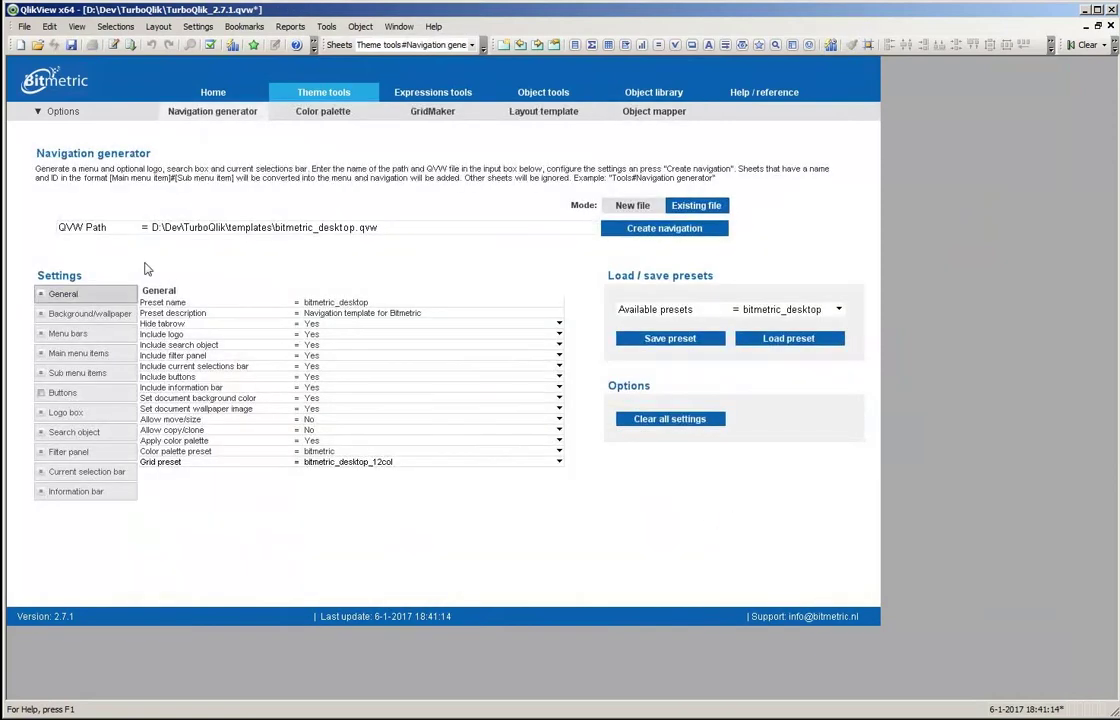
left_click(24, 26)
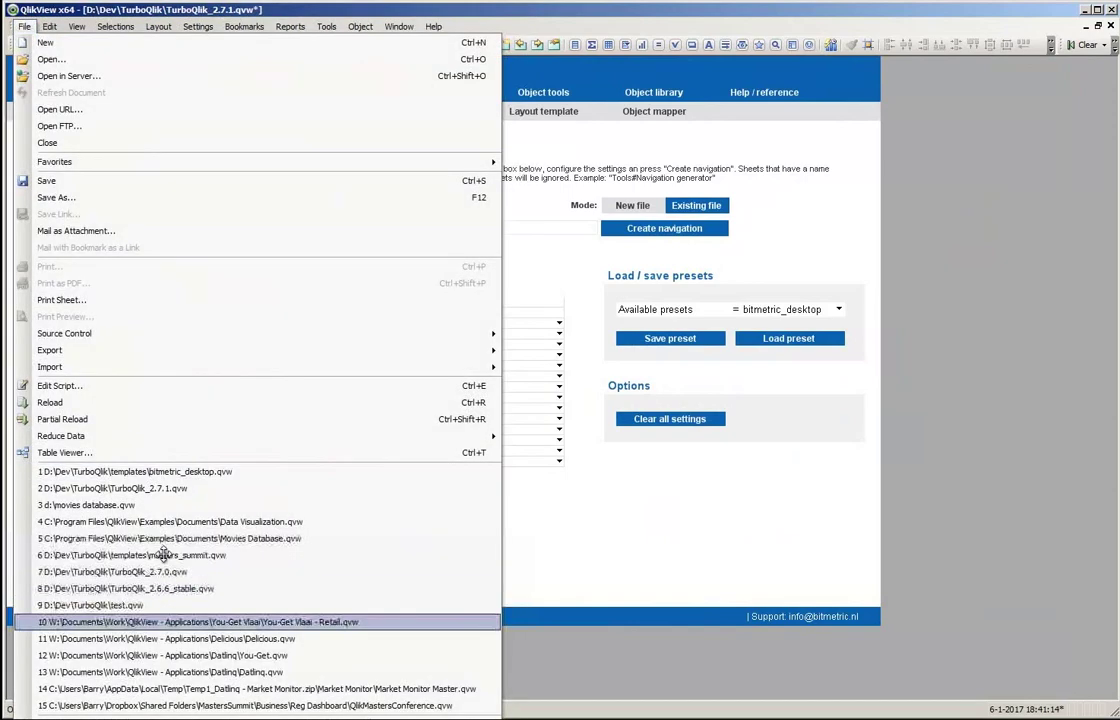
left_click(165, 505)
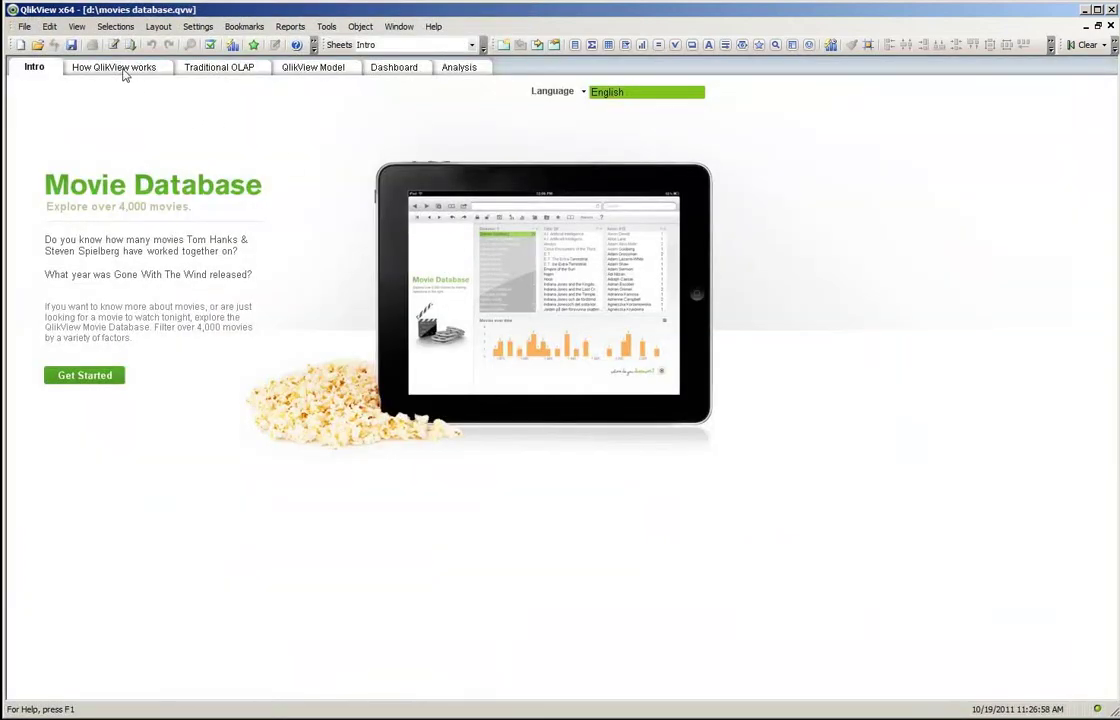
Browse the How QlikView works, Traditional OLAP and QlikView Model sheets, then return to Intro.
left_click(118, 68)
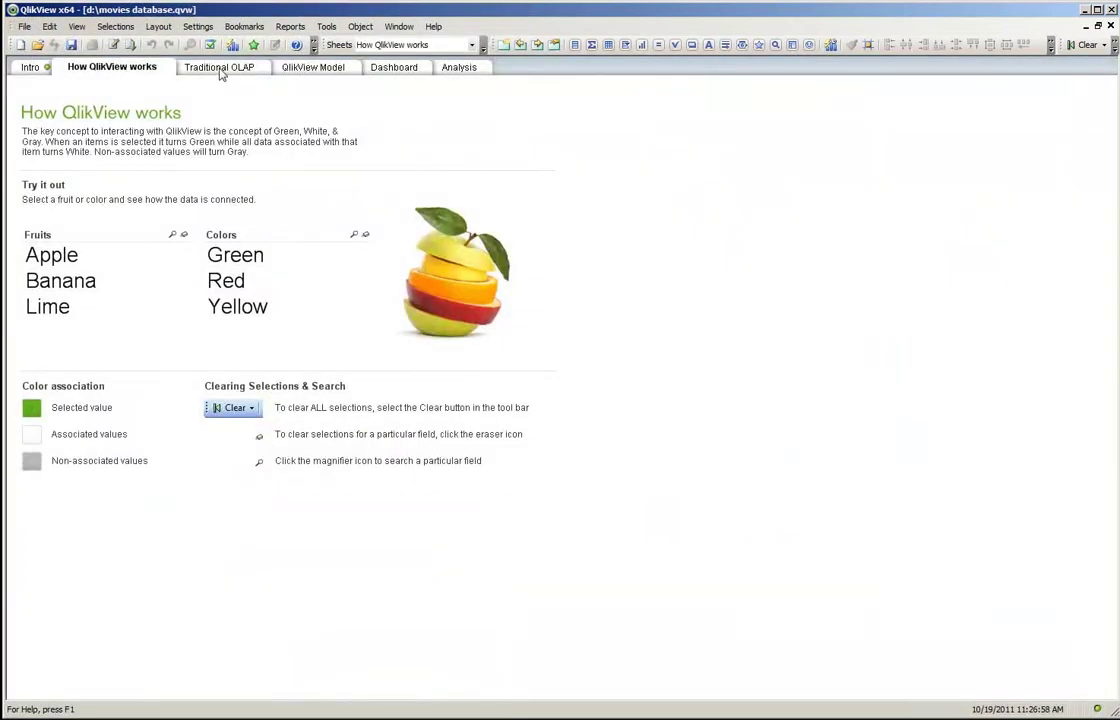
left_click(219, 68)
left_click(313, 67)
left_click(30, 67)
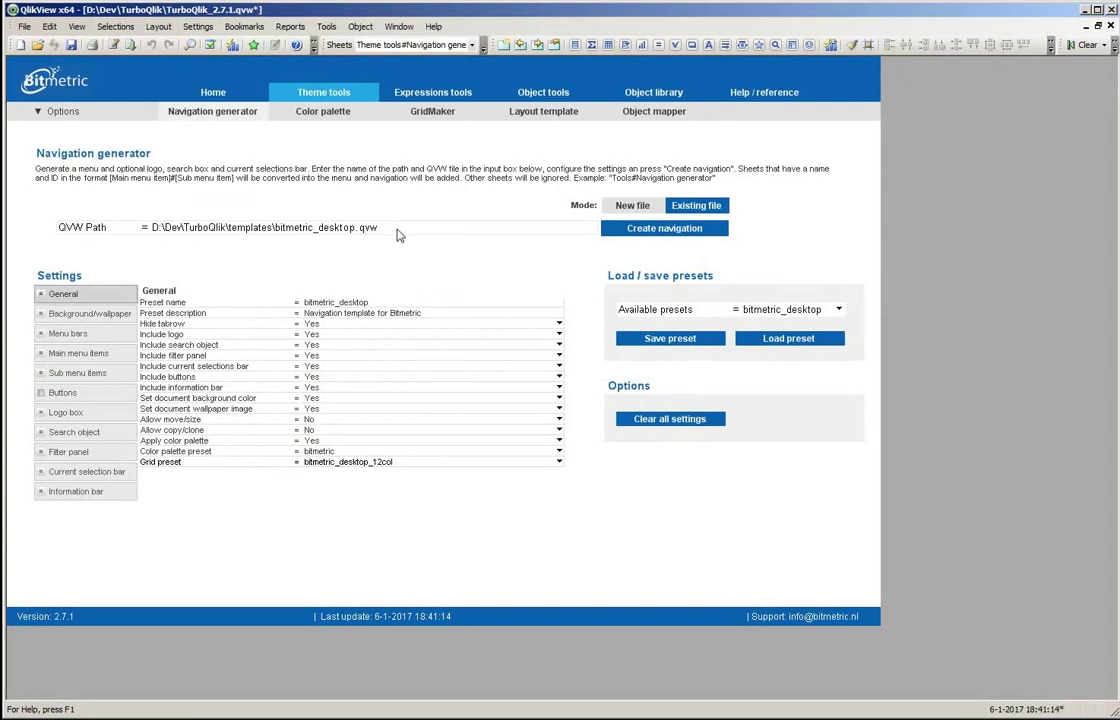
Set the QVW Path to d:\movies database.qvw.
left_click(397, 230)
type("d:\\movies database")
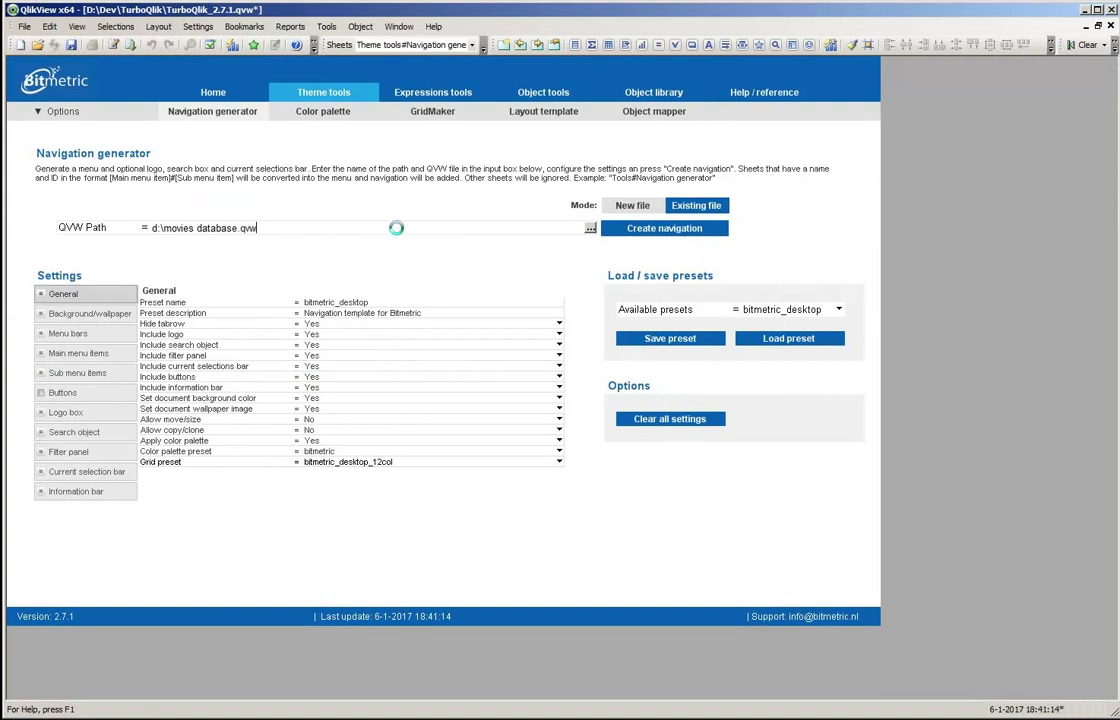
key("Return")
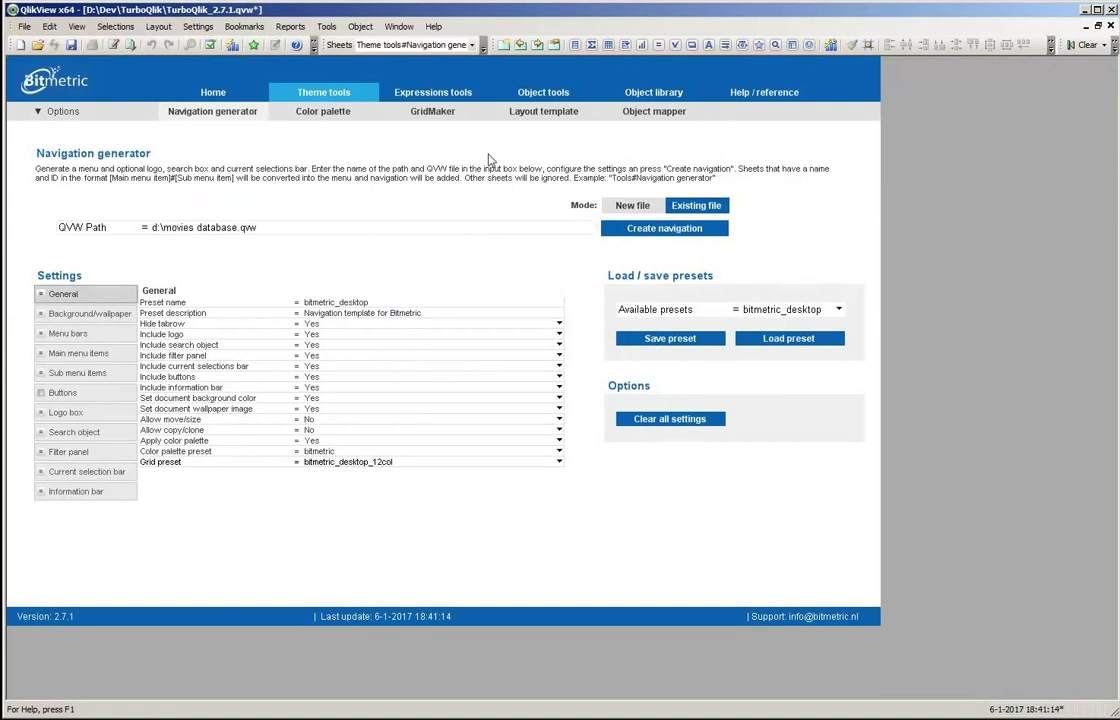
In the movies database, add Sheet8 with sheet ID Main#Tab 1.
left_click(18, 30)
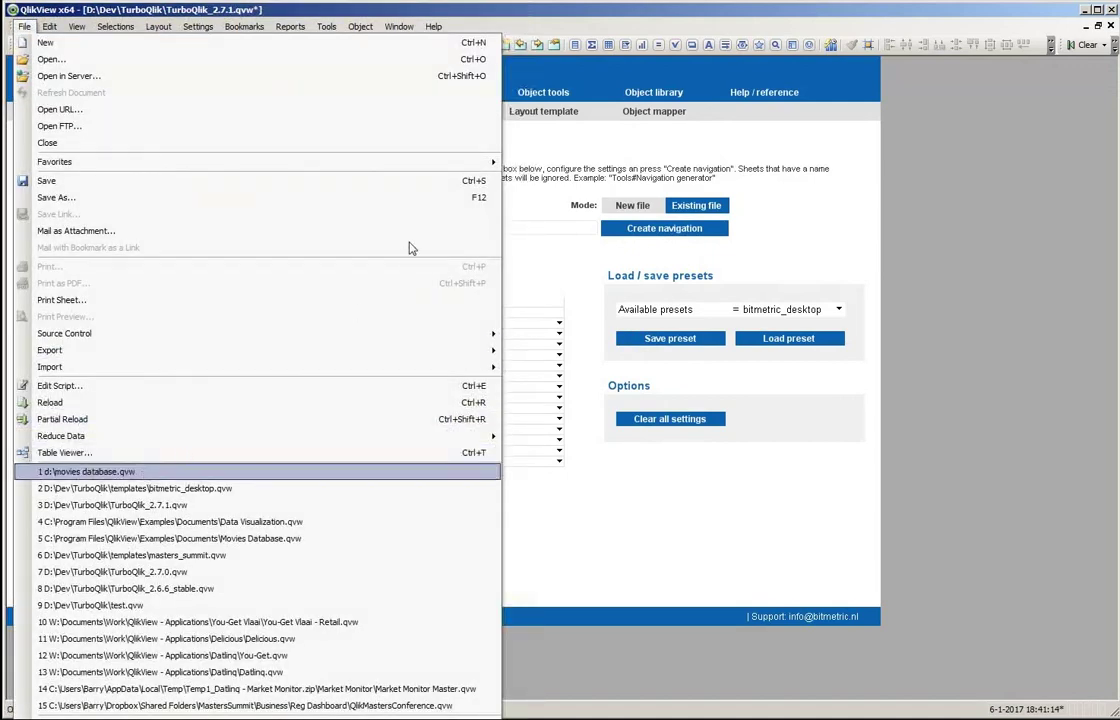
key("Return")
left_click(465, 70)
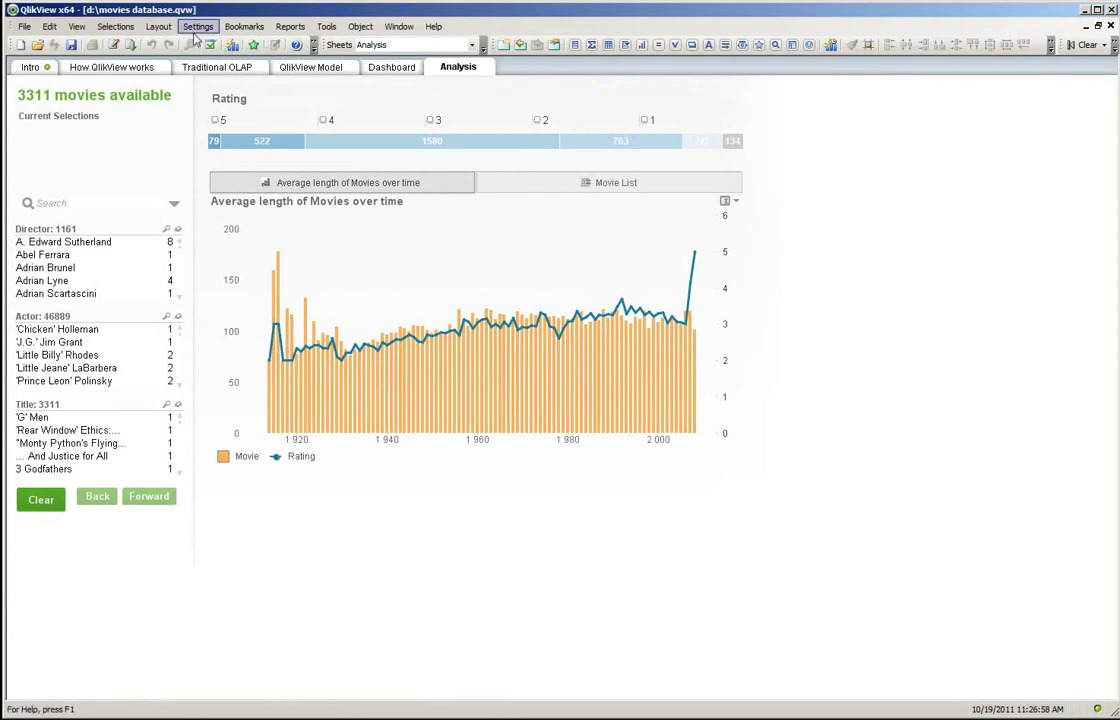
left_click(156, 27)
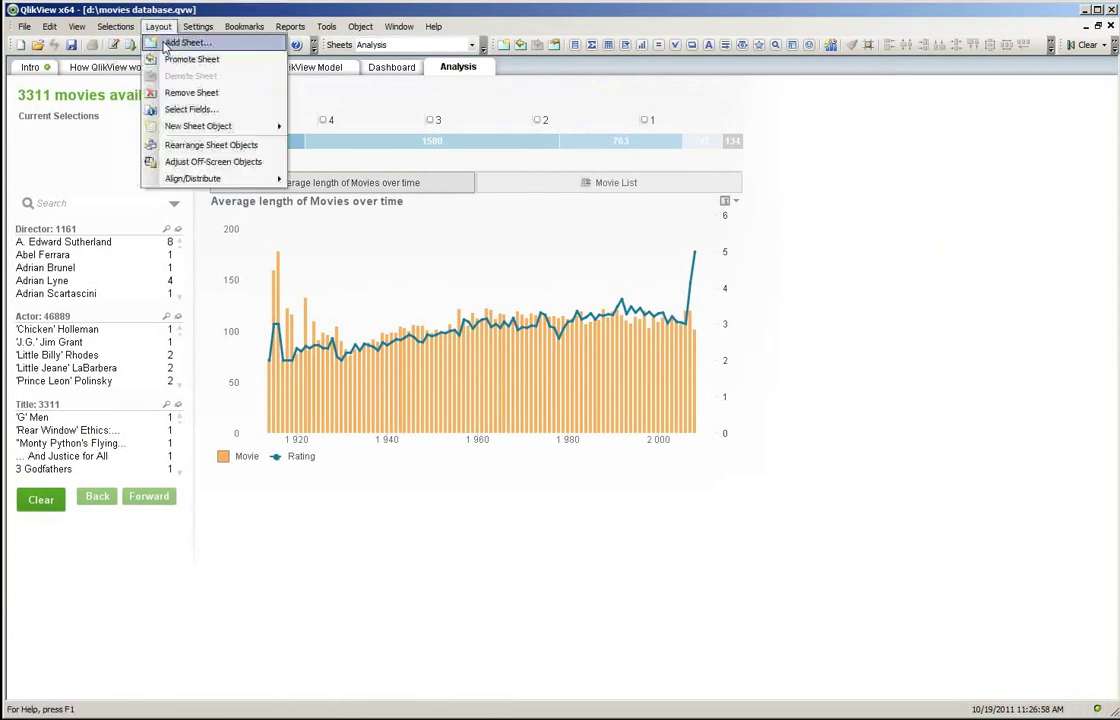
key("Return")
right_click(575, 195)
left_click(712, 205)
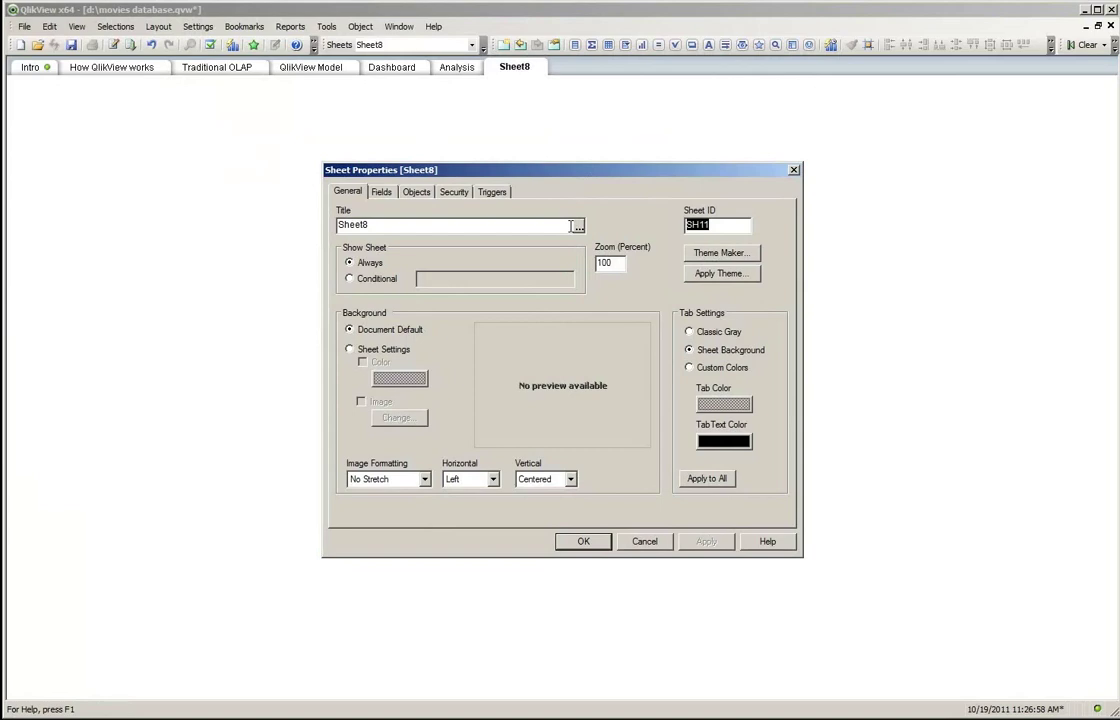
type("Da")
key("Tab")
key("ctrl+c")
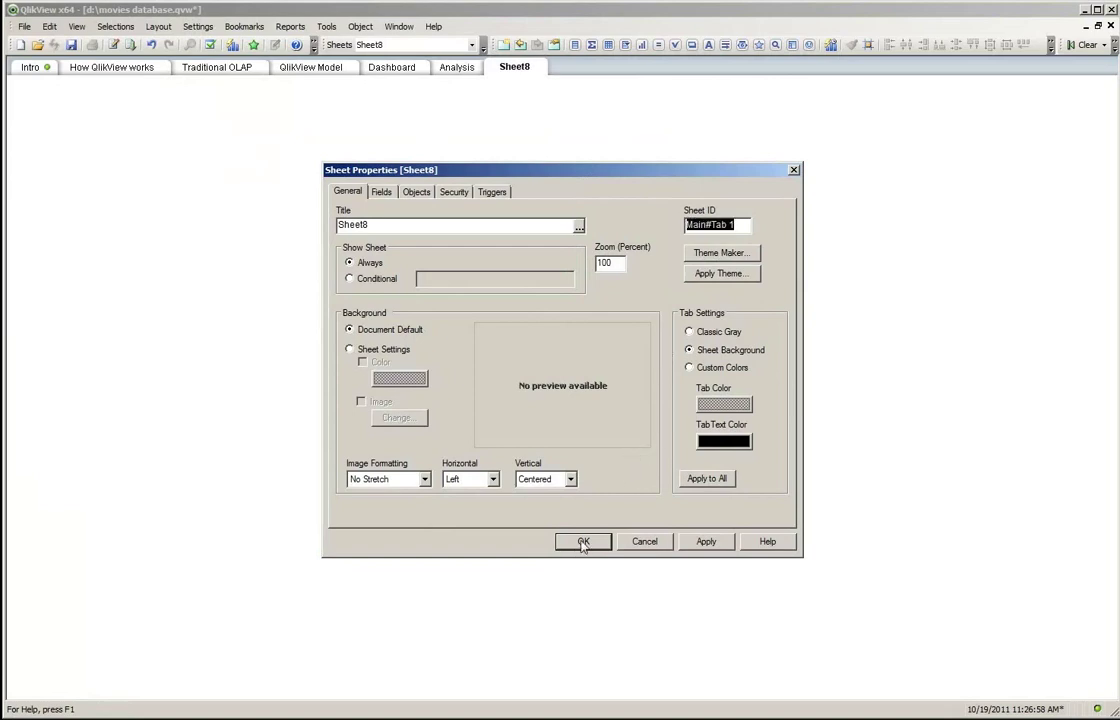
left_click(583, 543)
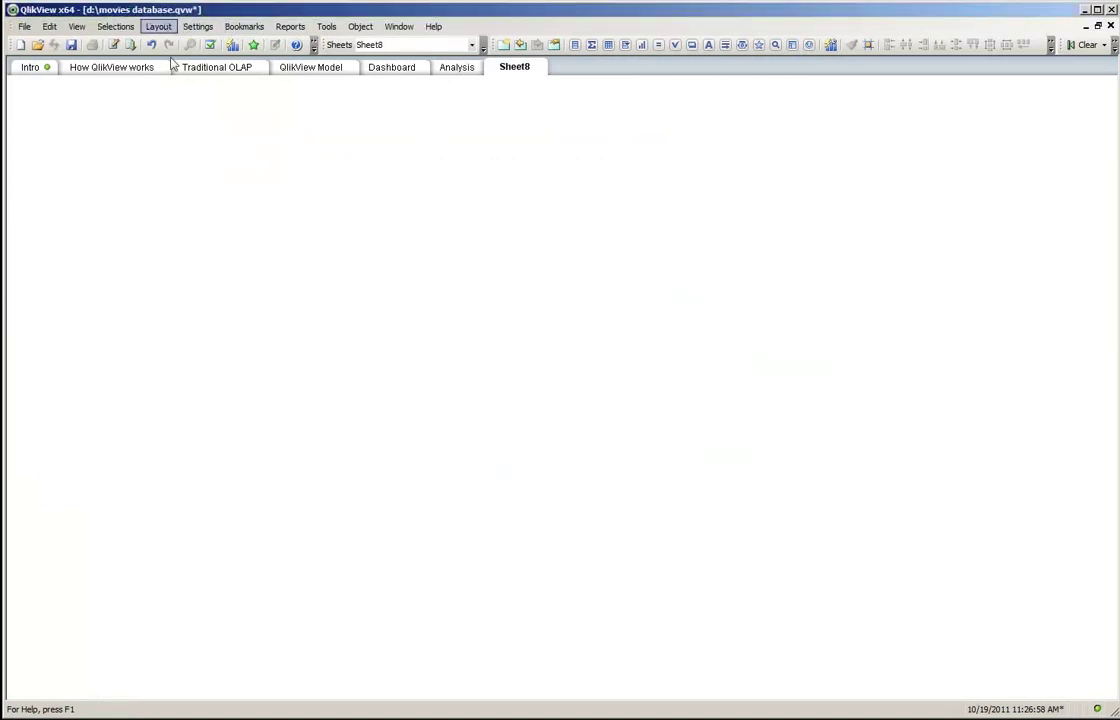
Add Sheet9 with sheet ID Main#Tab 2.
left_click(158, 26)
key("Return")
right_click(640, 240)
left_click(693, 247)
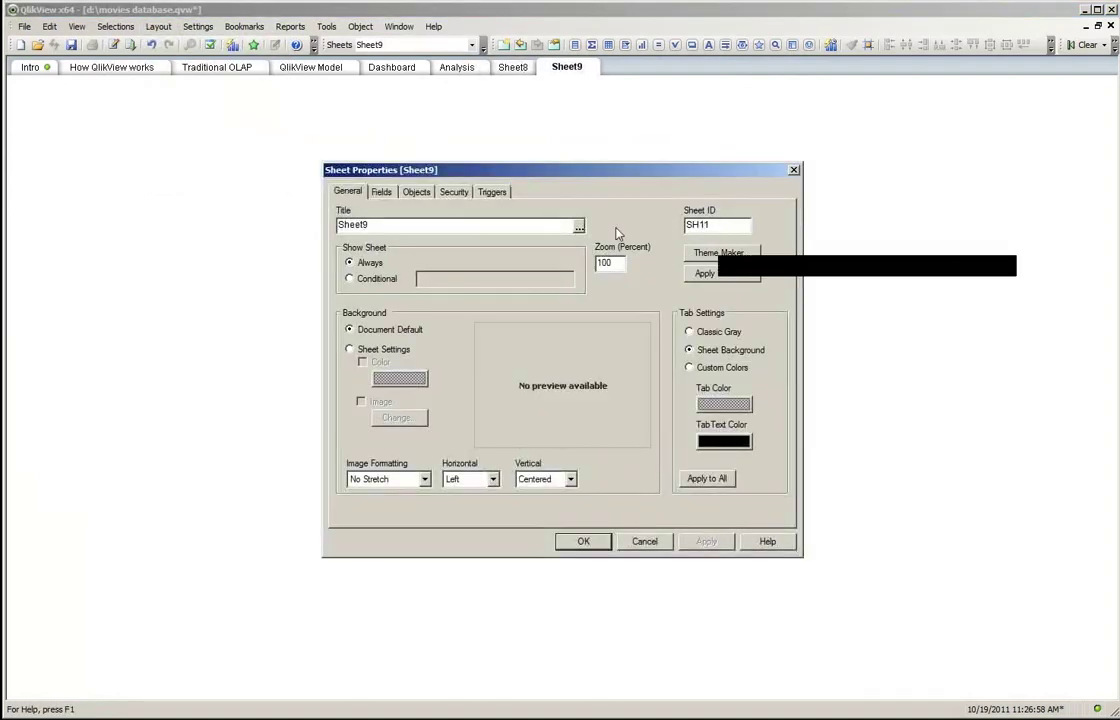
left_click(583, 541)
Move the Analysis sheet to the last position and set its sheet ID to Main#Tab 3.
left_click(450, 67)
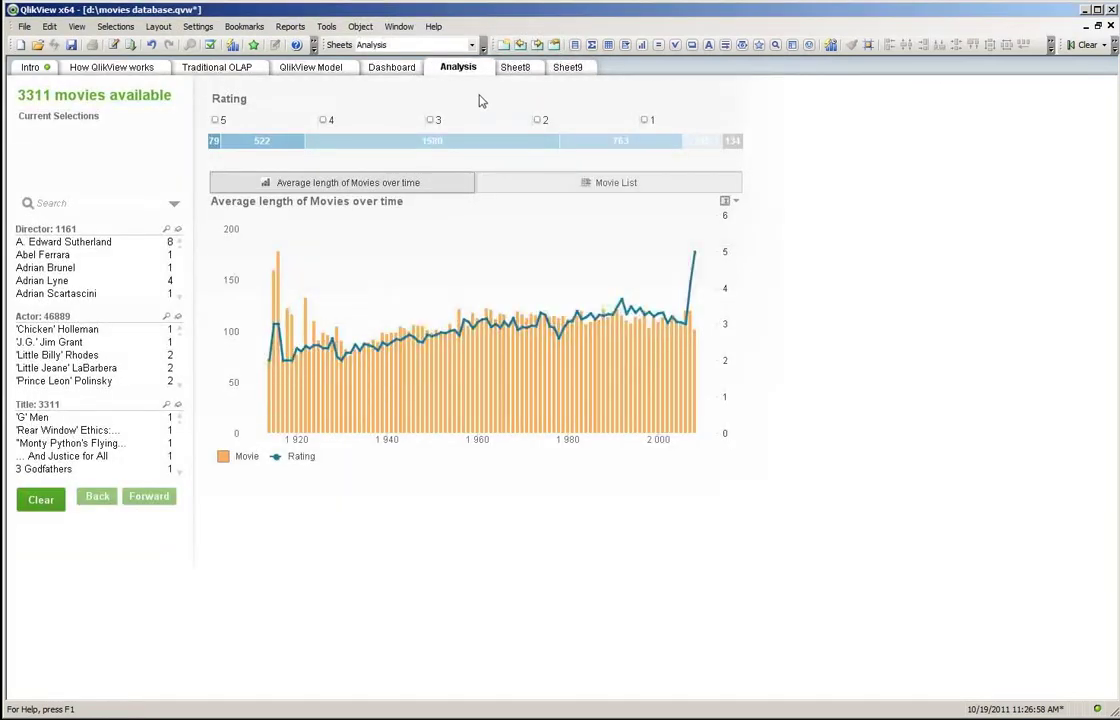
left_click(538, 46)
left_click(538, 46)
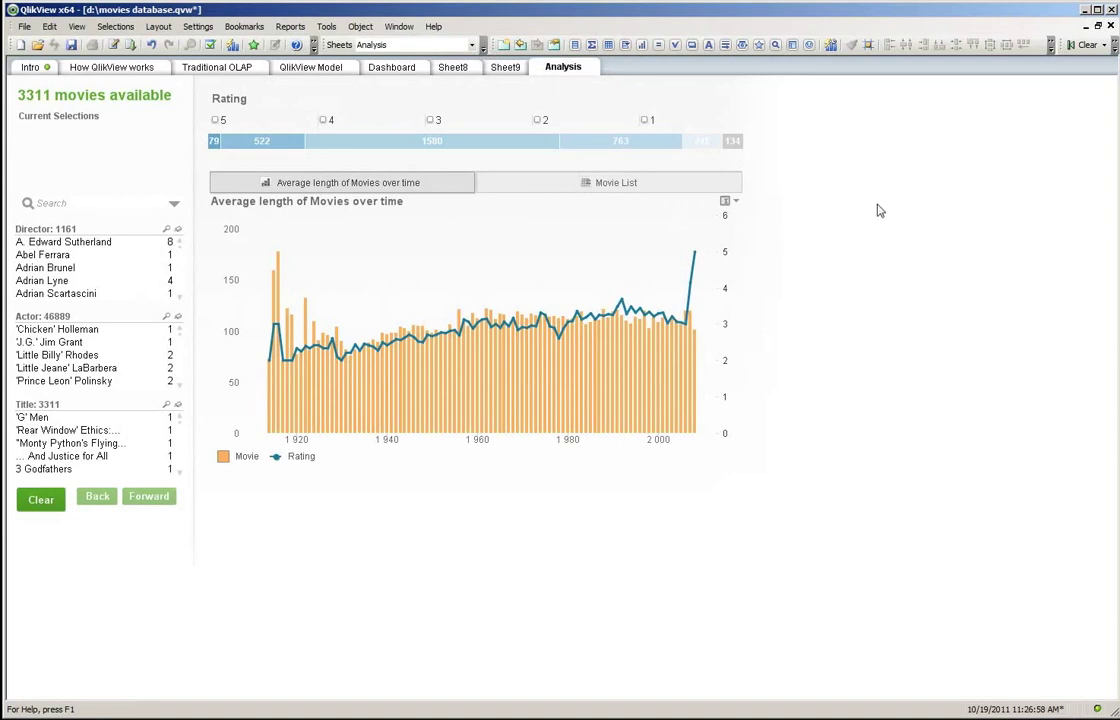
key("ctrl+alt+s")
key("ctrl+v")
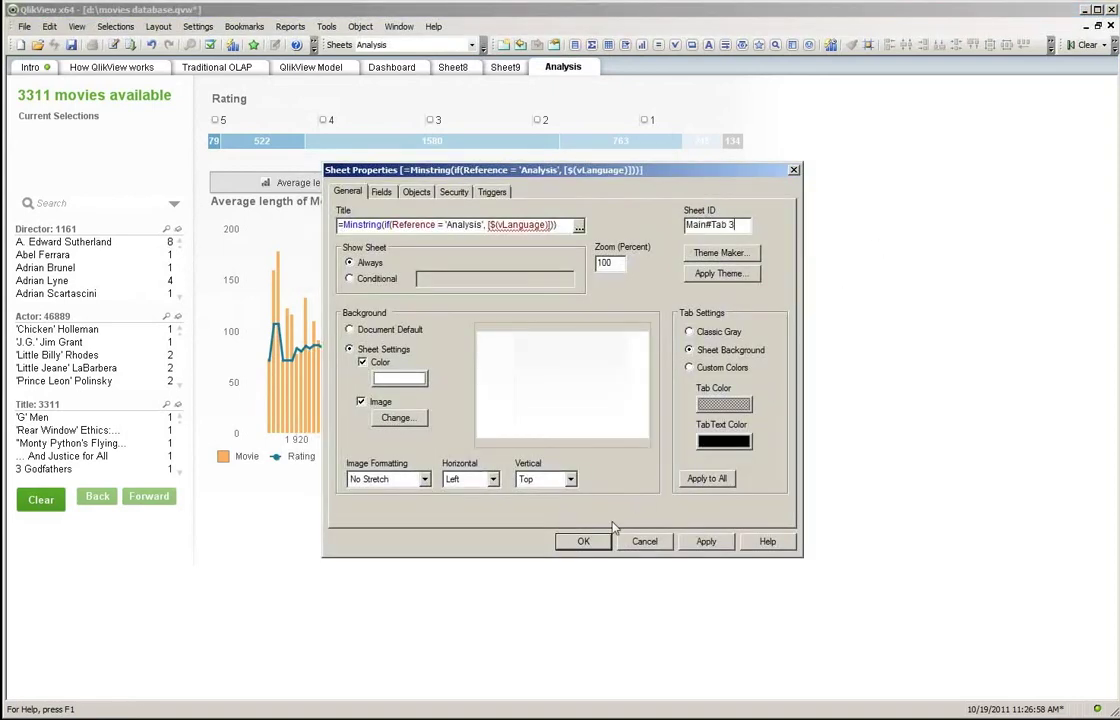
left_click(706, 541)
key("Return")
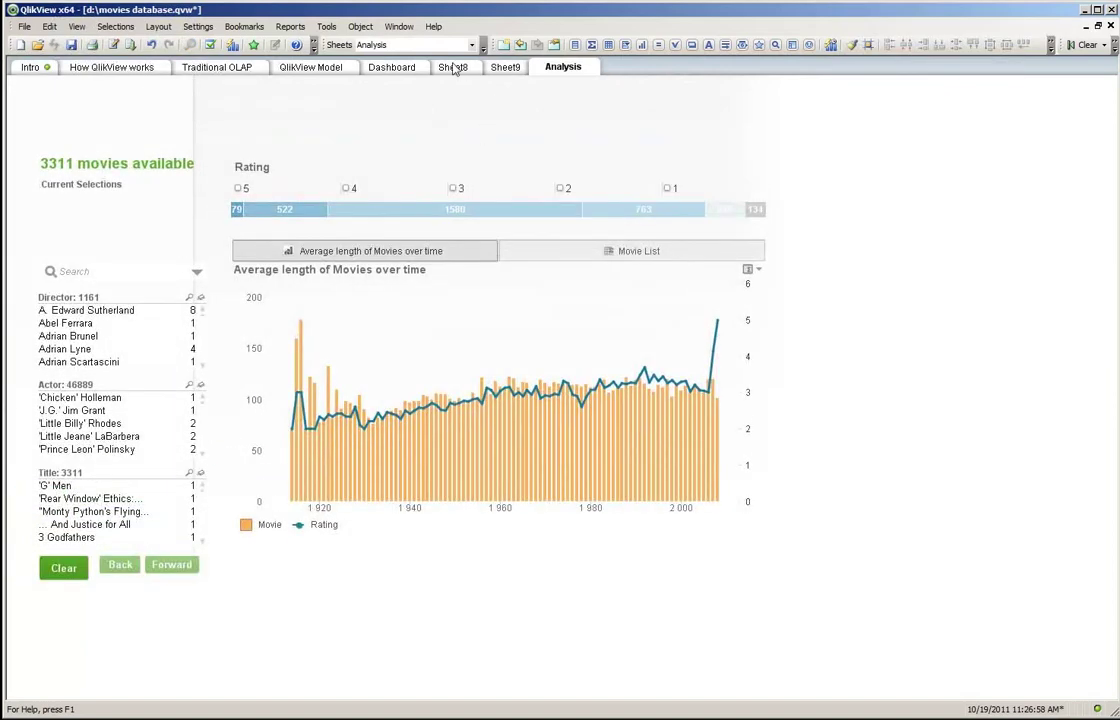
Save the movies database and load the masters_summit navigation preset.
left_click(453, 67)
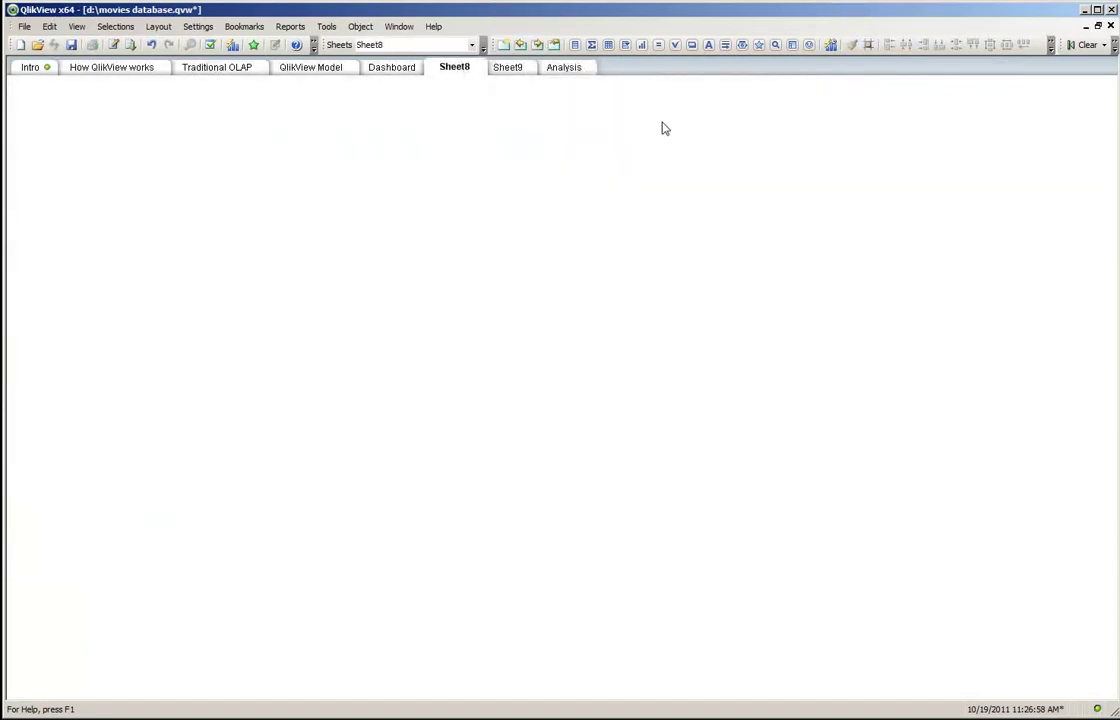
key("ctrl+s")
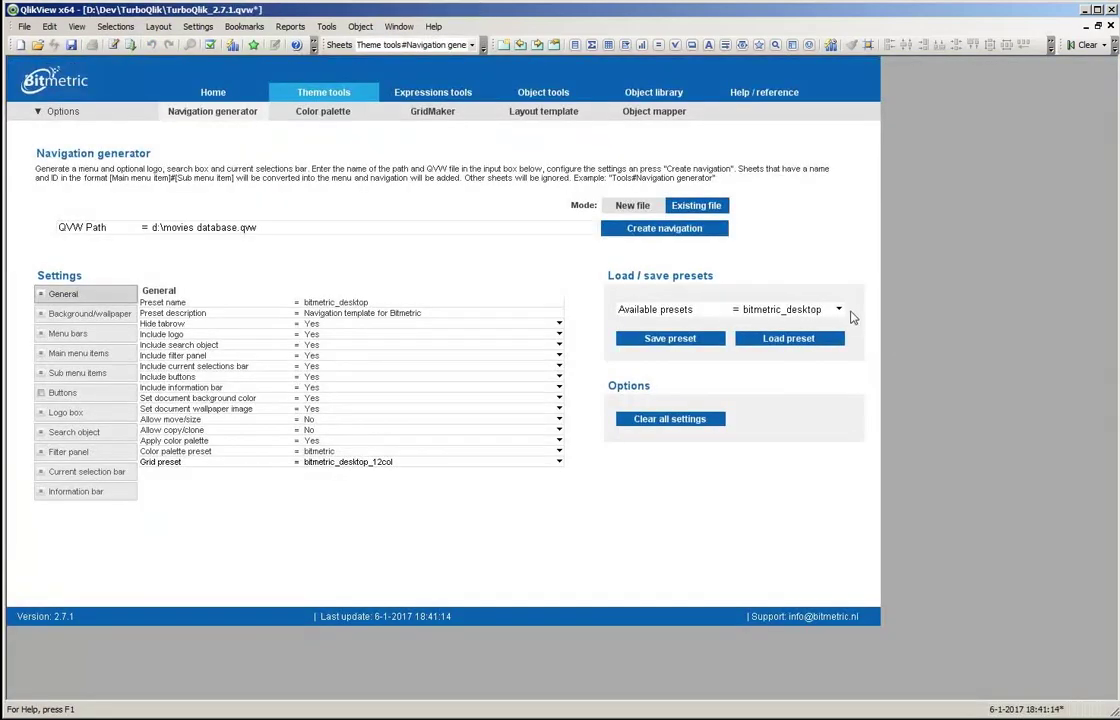
left_click(839, 311)
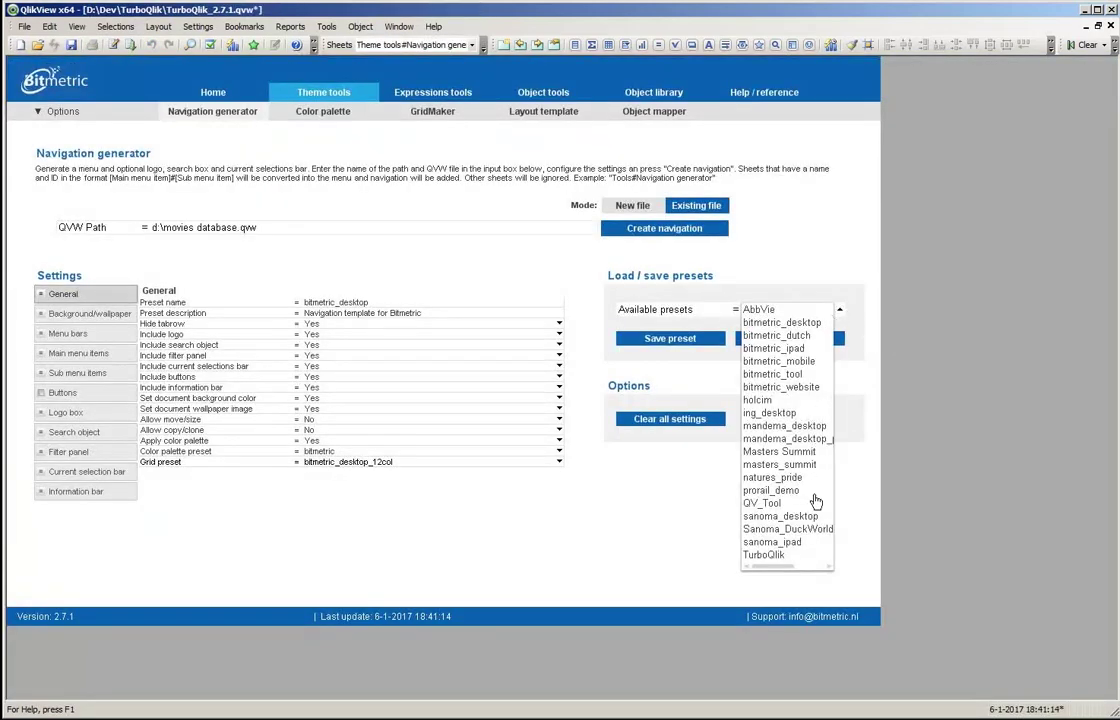
left_click(796, 466)
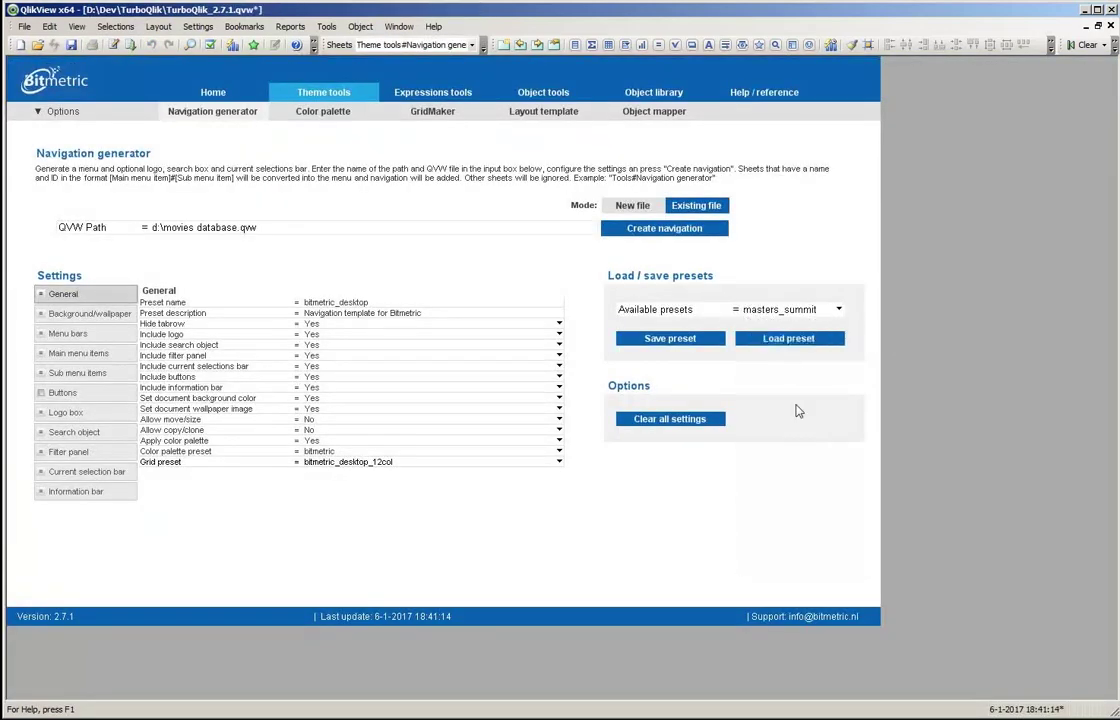
left_click(788, 340)
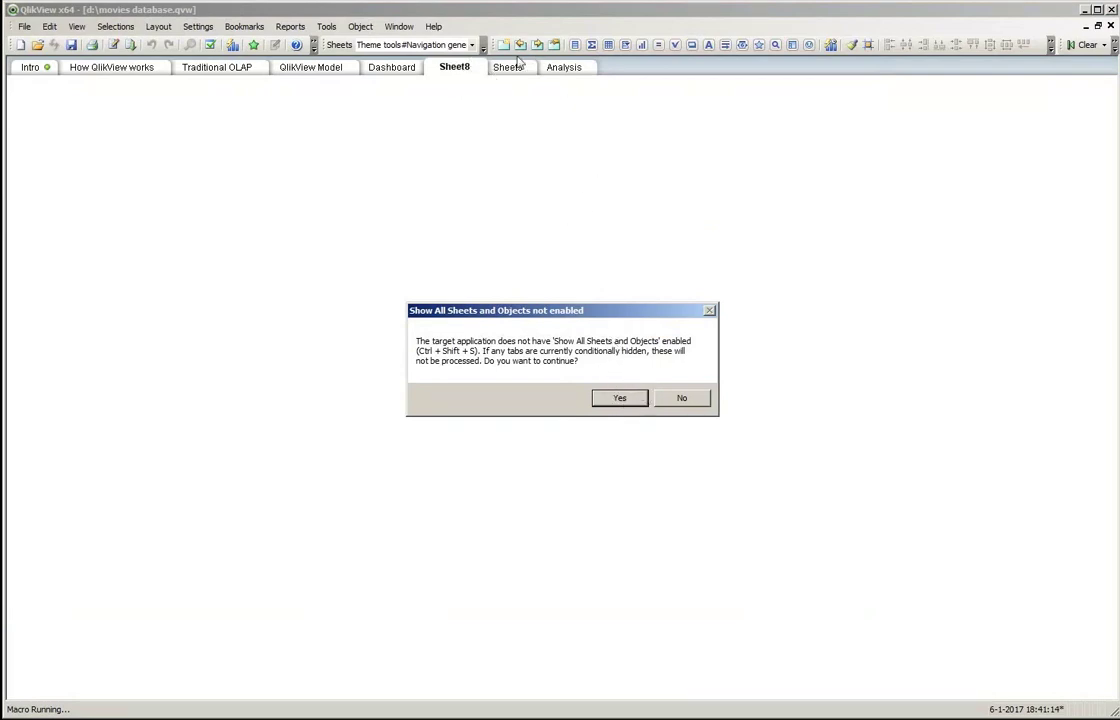
Continue past the hidden-sheets warning and check the generated Tab 1, Tab 2 and Tab 3 sheets.
left_click(619, 398)
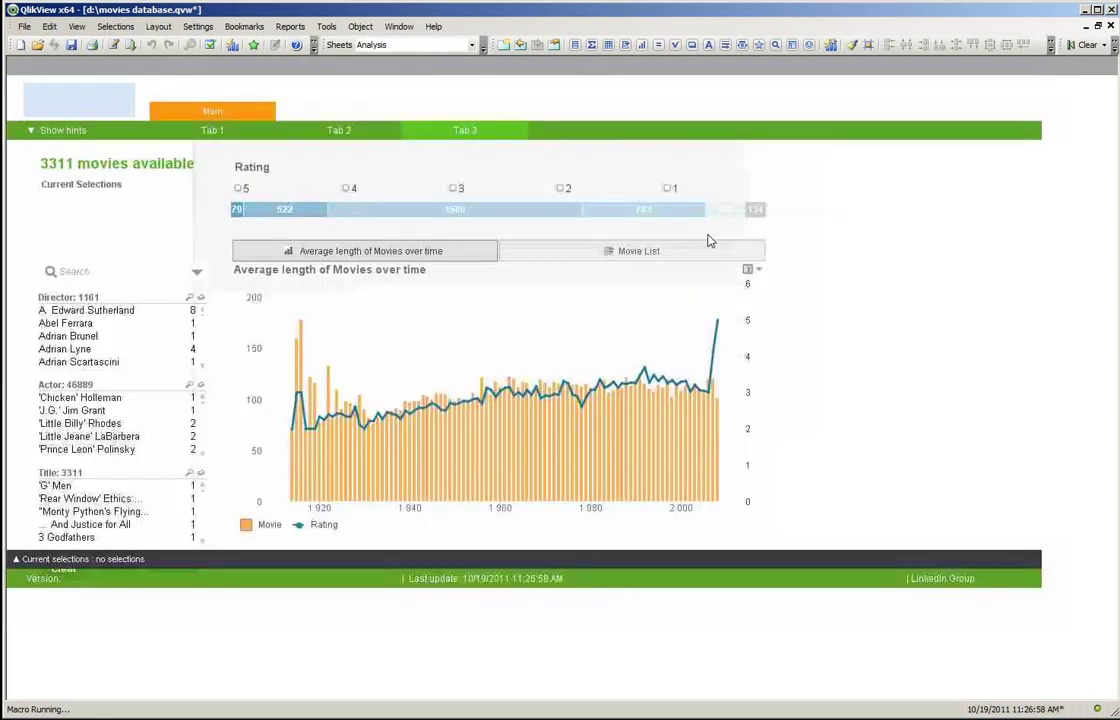
left_click(213, 132)
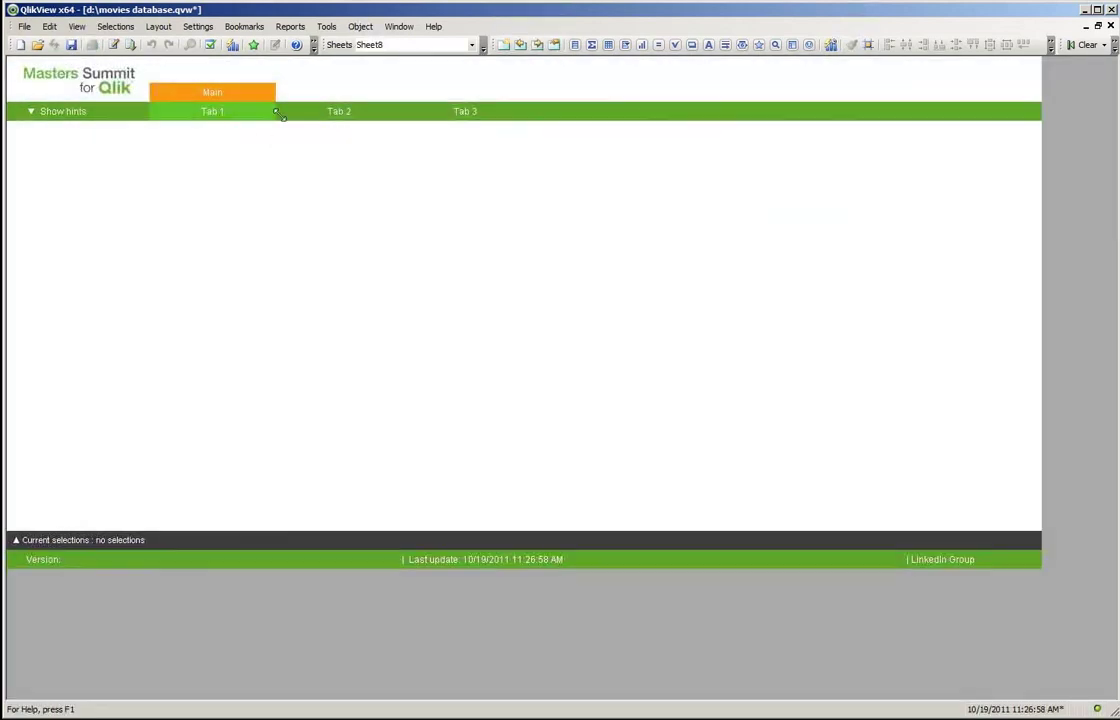
left_click(320, 113)
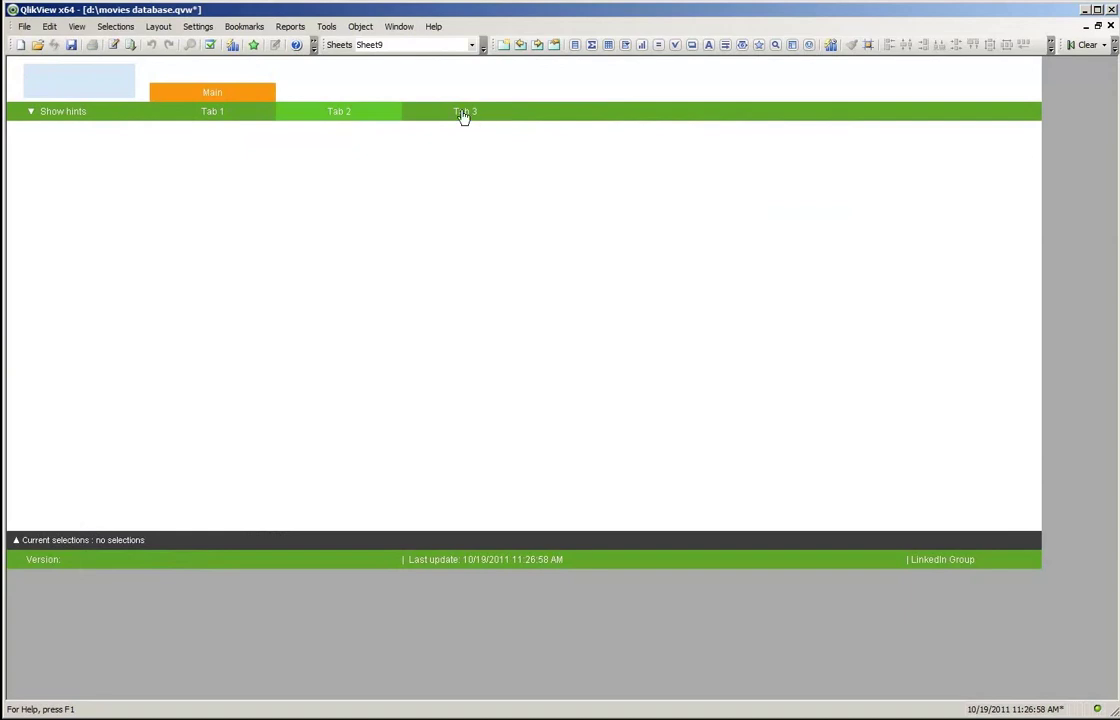
left_click(463, 113)
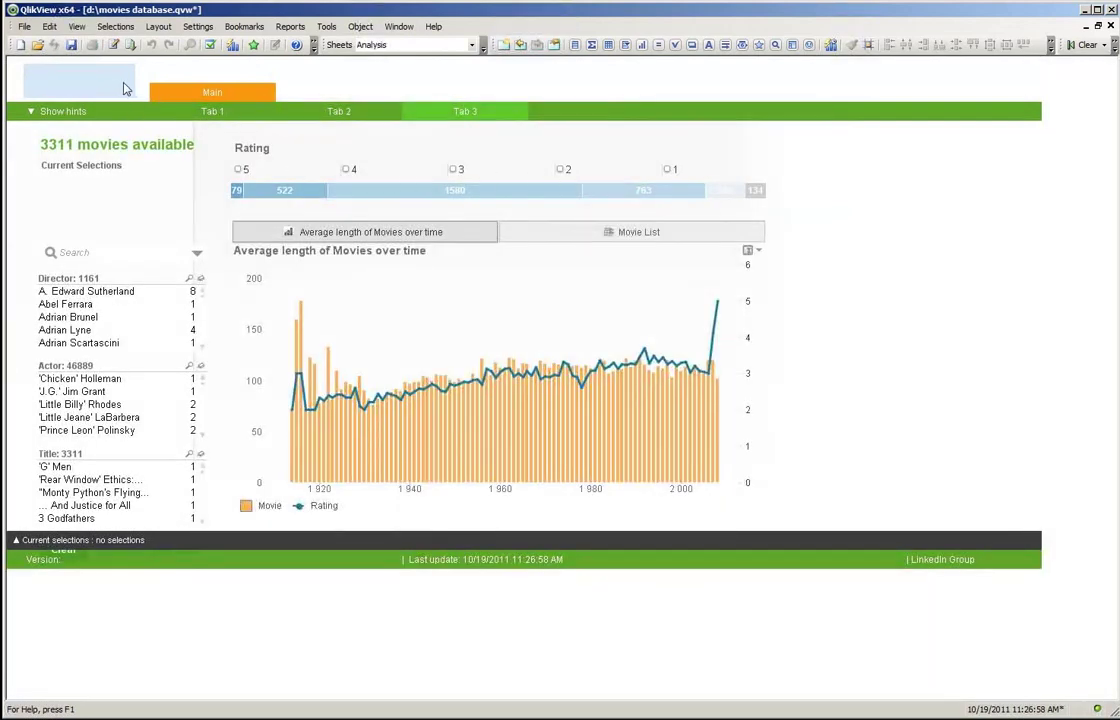
Confirm the logo text object's settings, test and clear a Director selection, and save.
key("alt+Return")
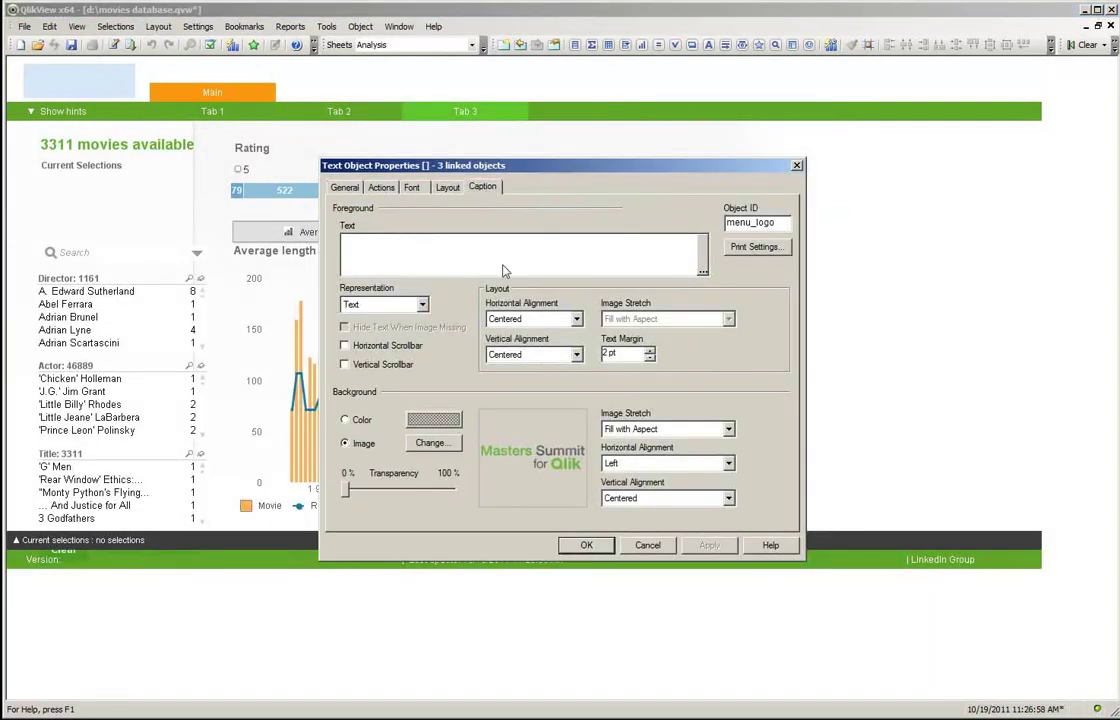
left_click(574, 546)
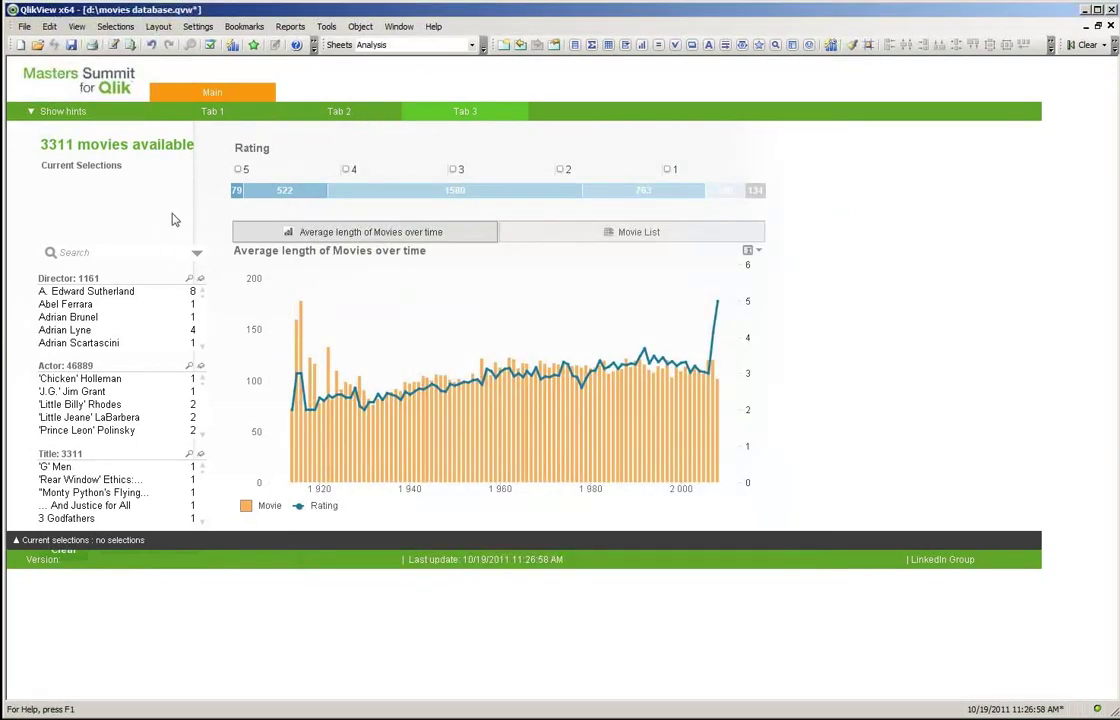
left_click_drag(112, 304, 145, 330)
left_click(108, 304)
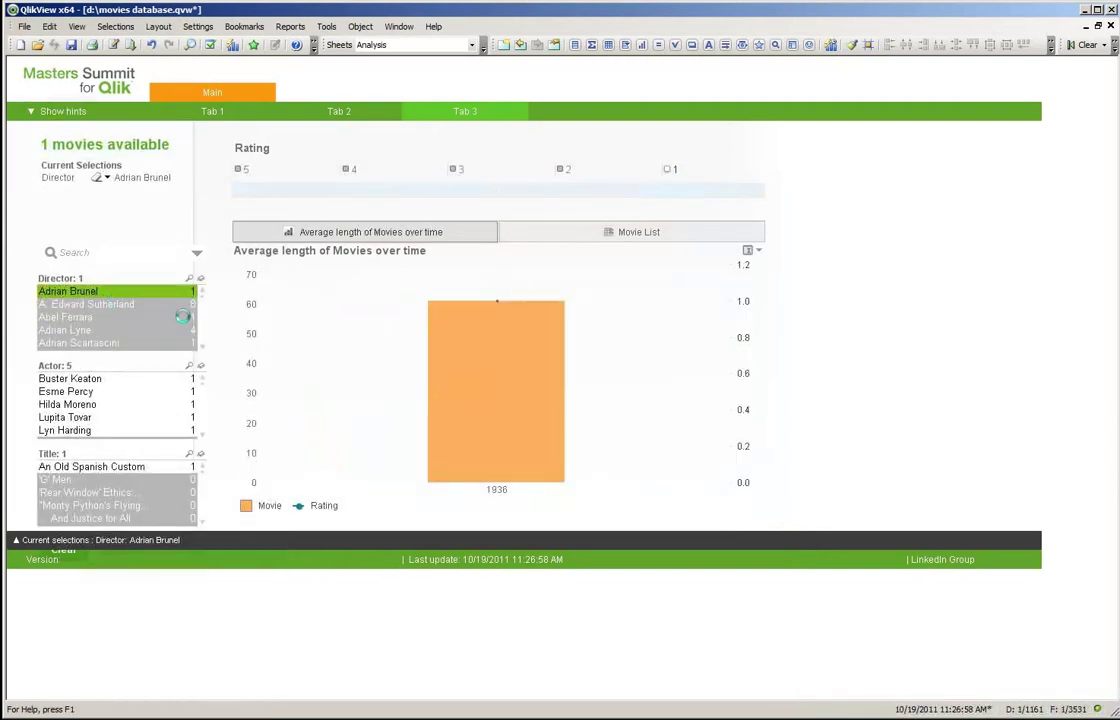
key("ctrl+shift+d")
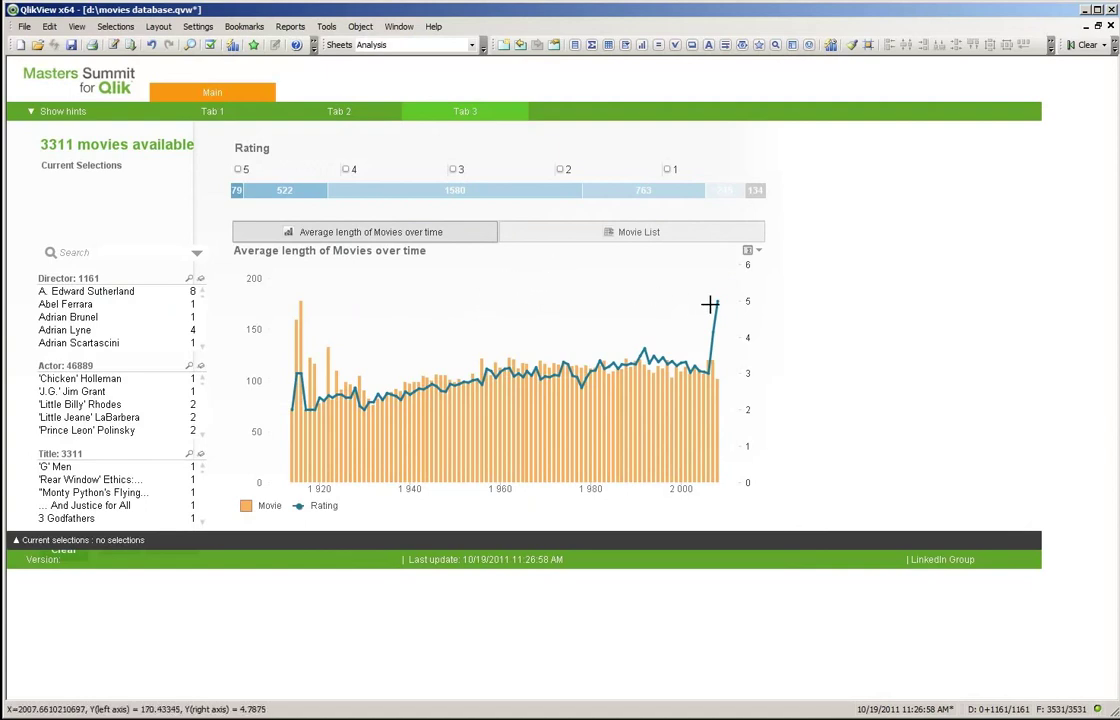
key("ctrl+s")
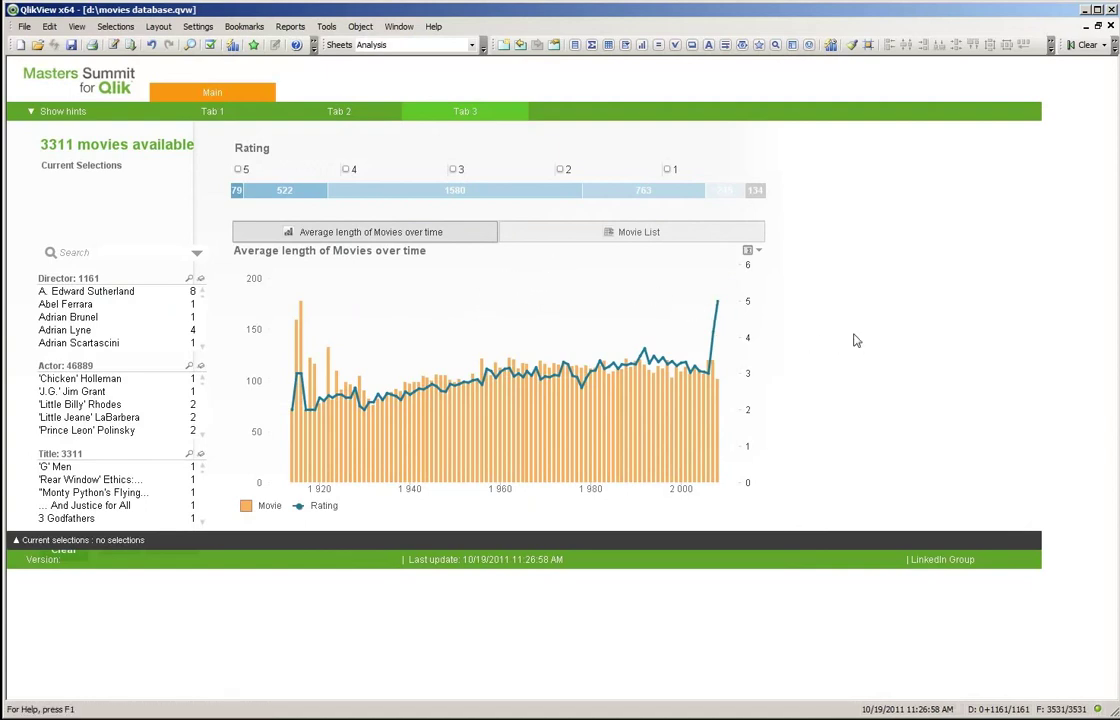
In TurboQlik's Object mapper, set the target sheet to Main#Tab 1.
key("ctrl+Tab")
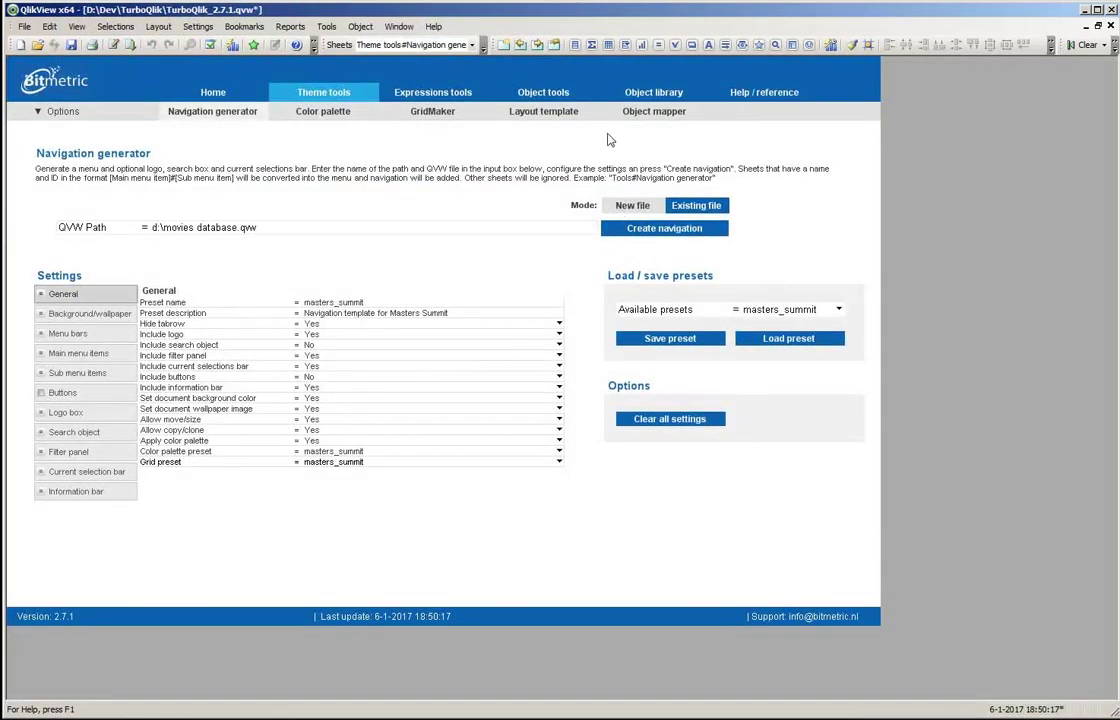
left_click(648, 117)
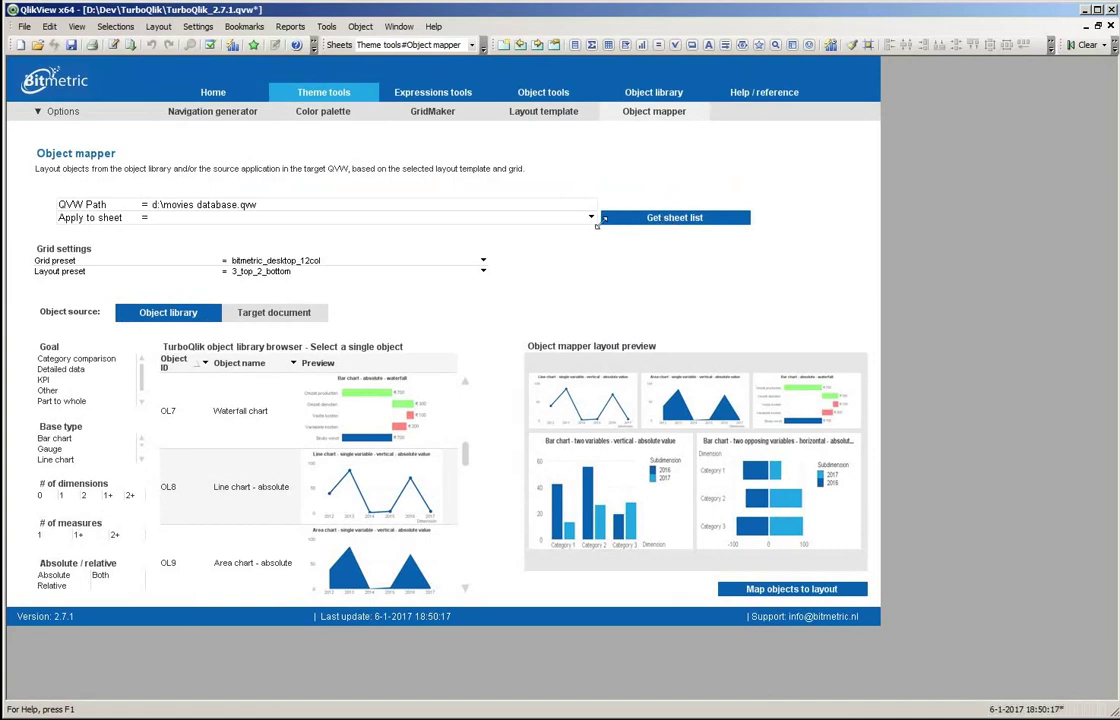
left_click(591, 218)
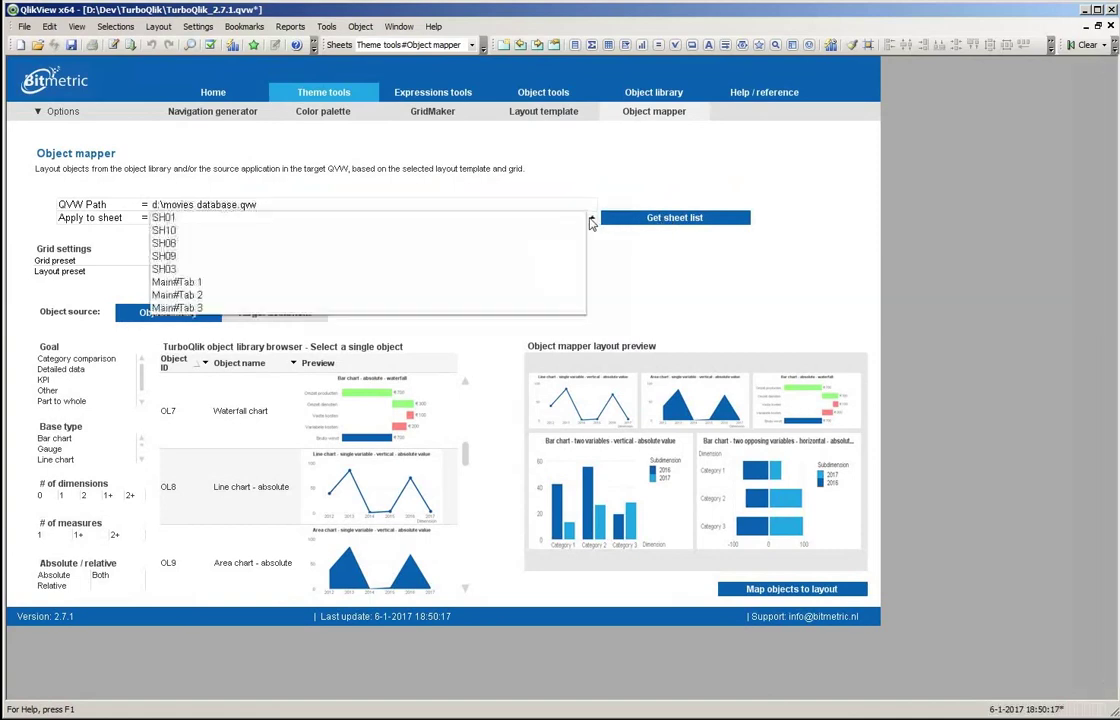
left_click(199, 284)
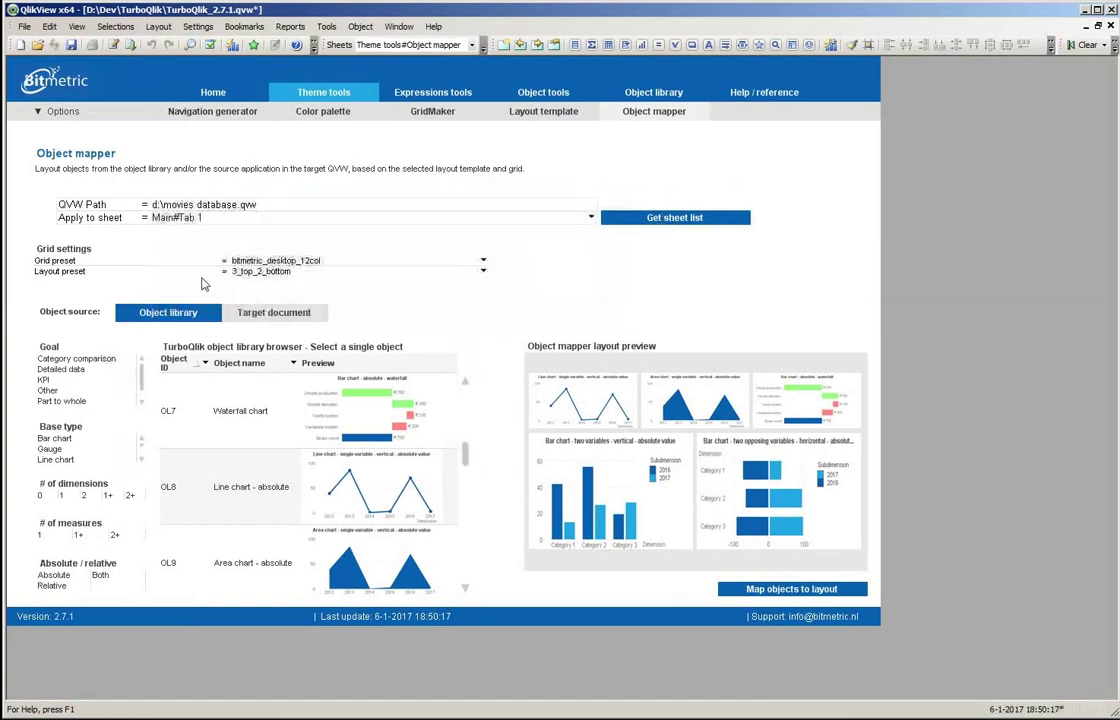
Choose the masters_summit grid preset and fetch the target document's object list.
left_click(482, 262)
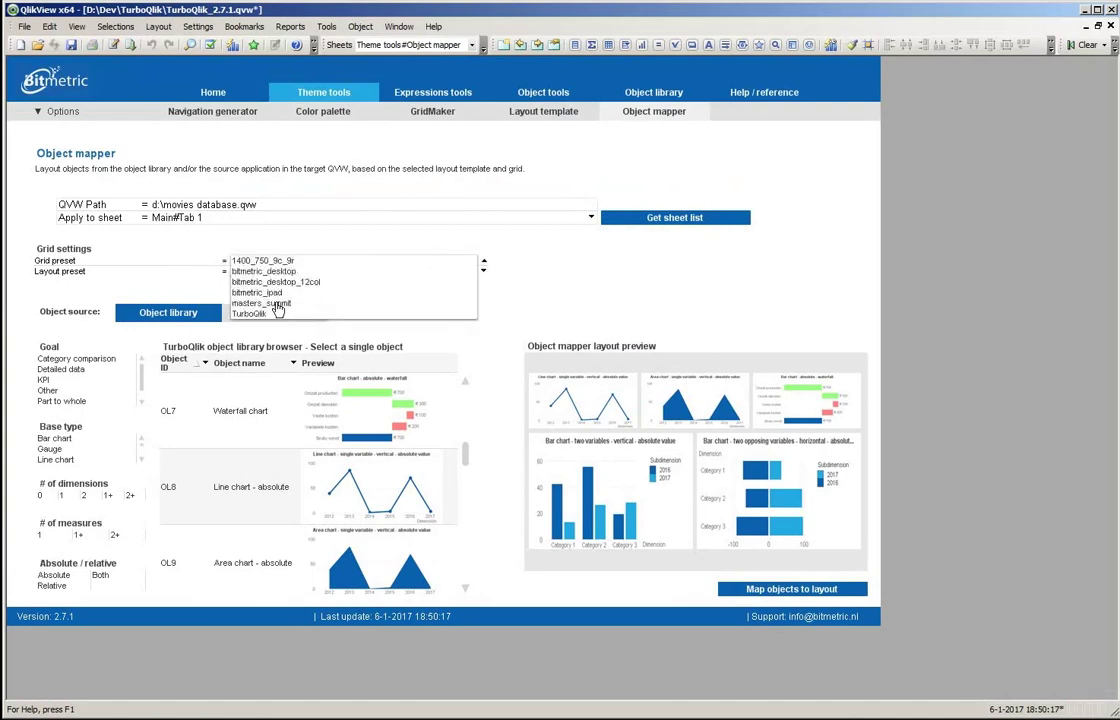
left_click(483, 271)
left_click(445, 303)
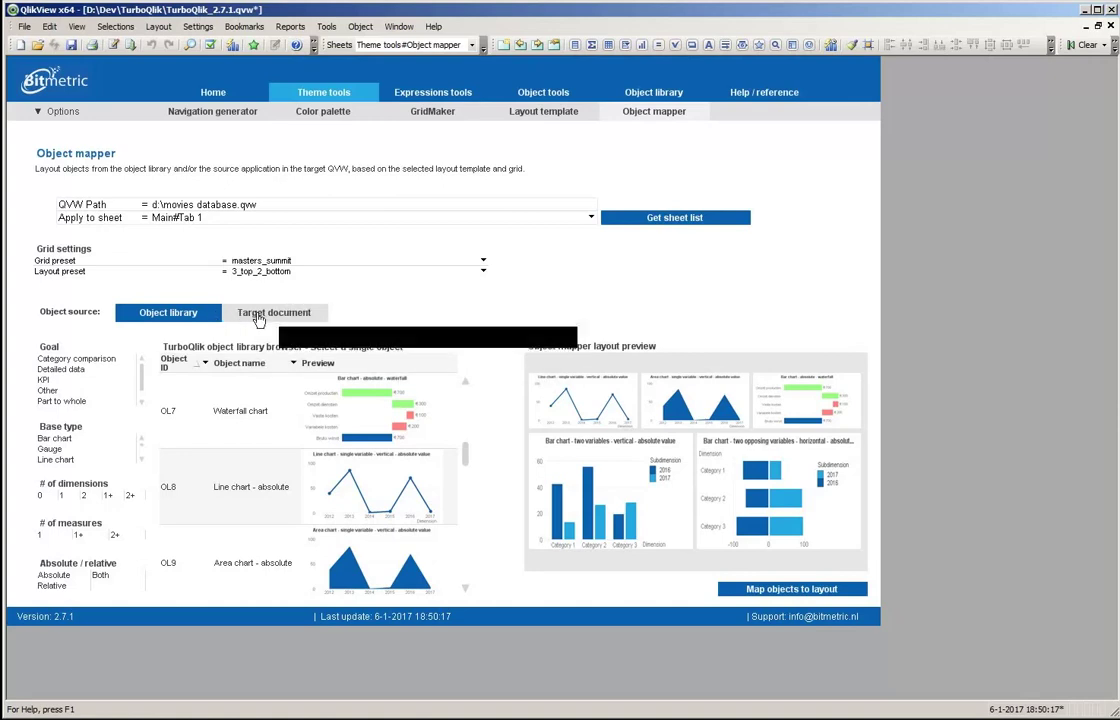
left_click(258, 316)
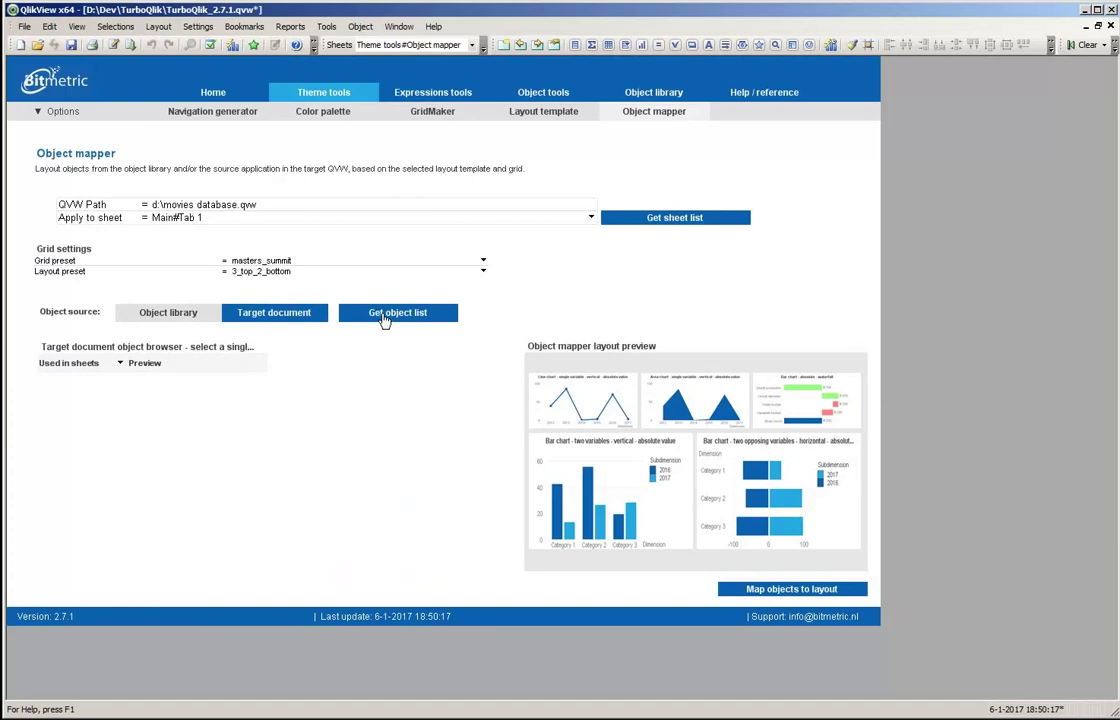
left_click(383, 314)
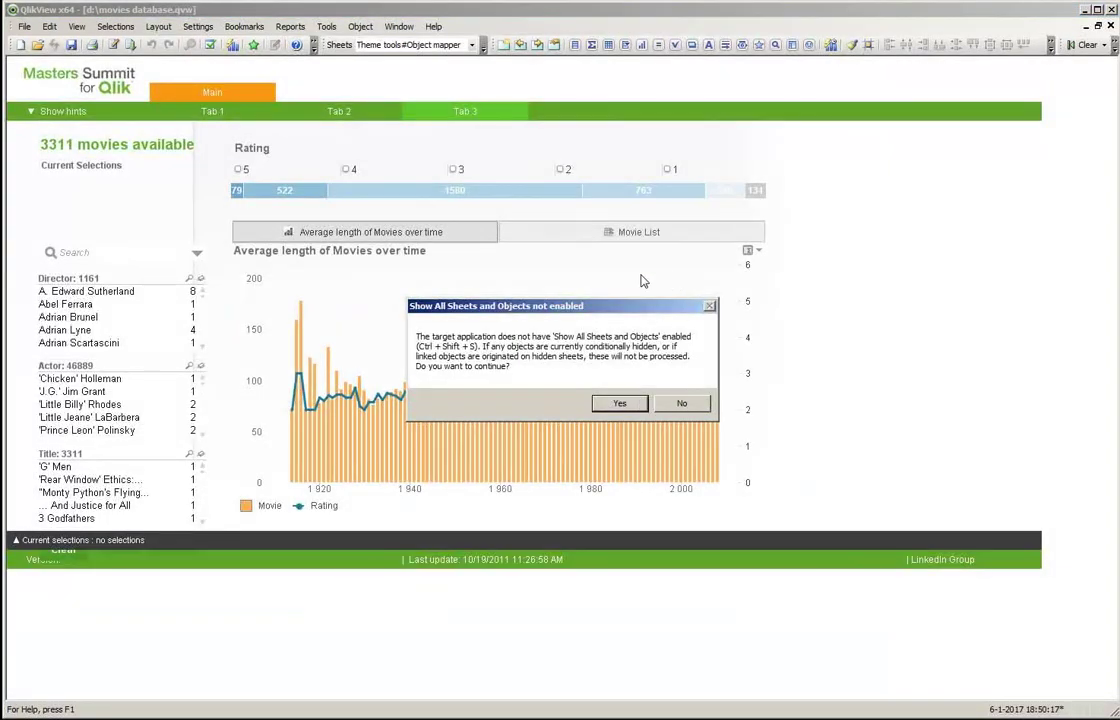
Decline the Show All Sheets warning and turn off Hide Tabrow in Document Properties.
left_click(690, 406)
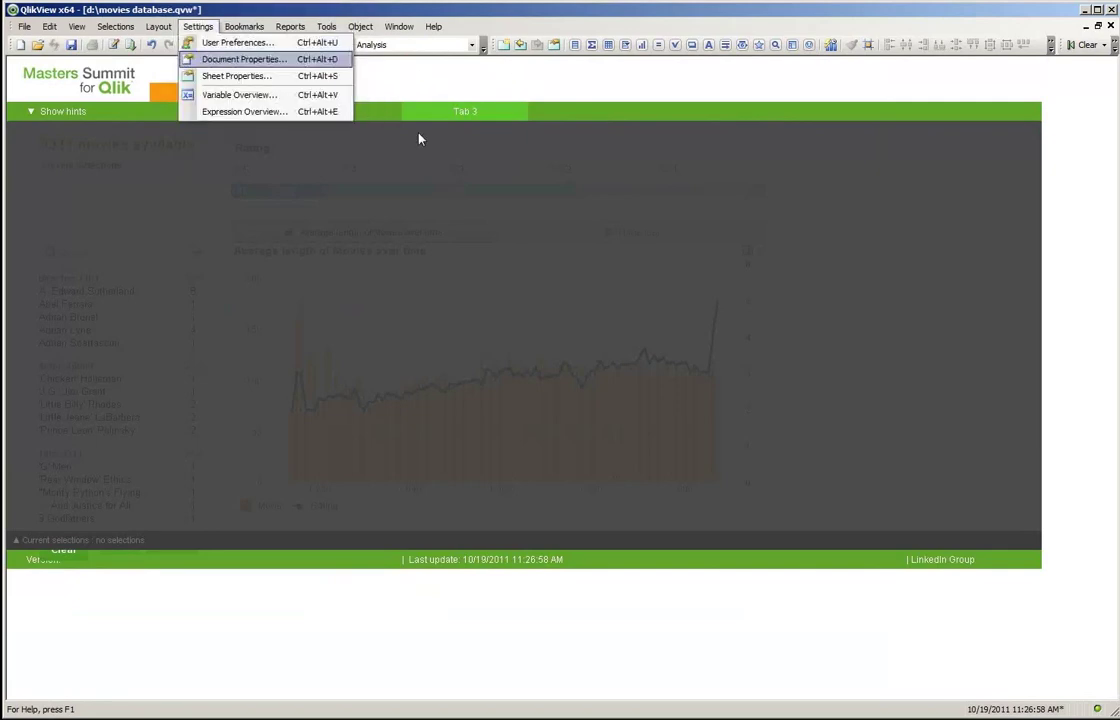
key("Return")
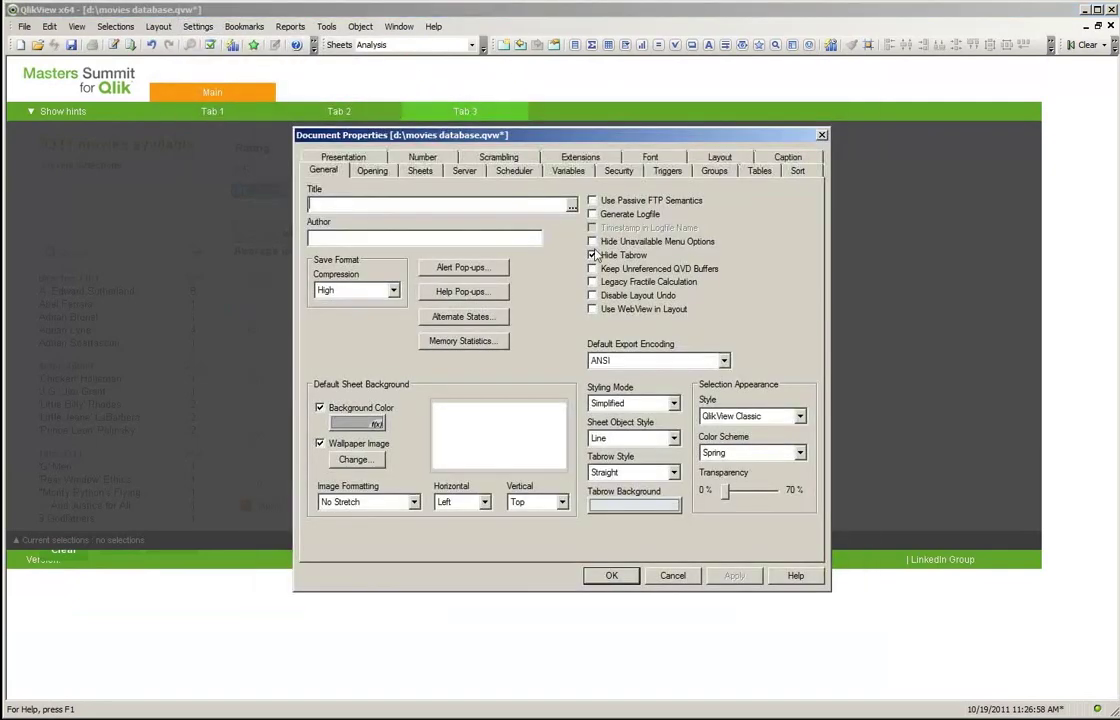
left_click(592, 255)
left_click(612, 576)
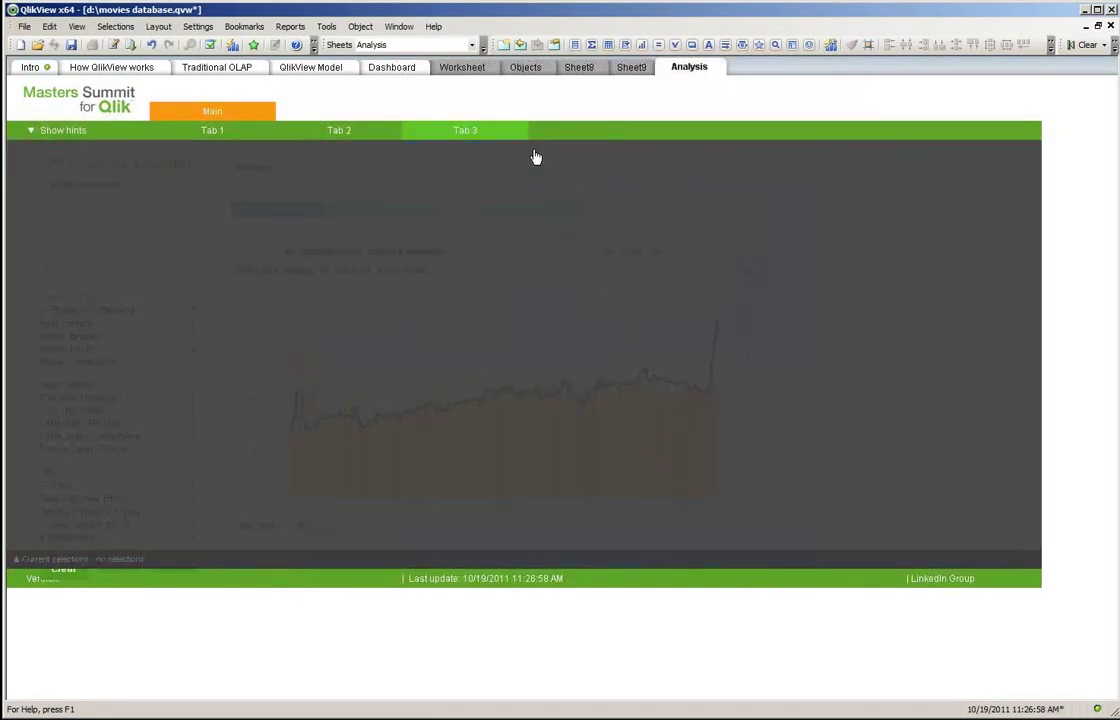
Turn Hide Tabrow back on in Document Properties.
left_click(197, 26)
left_click(200, 57)
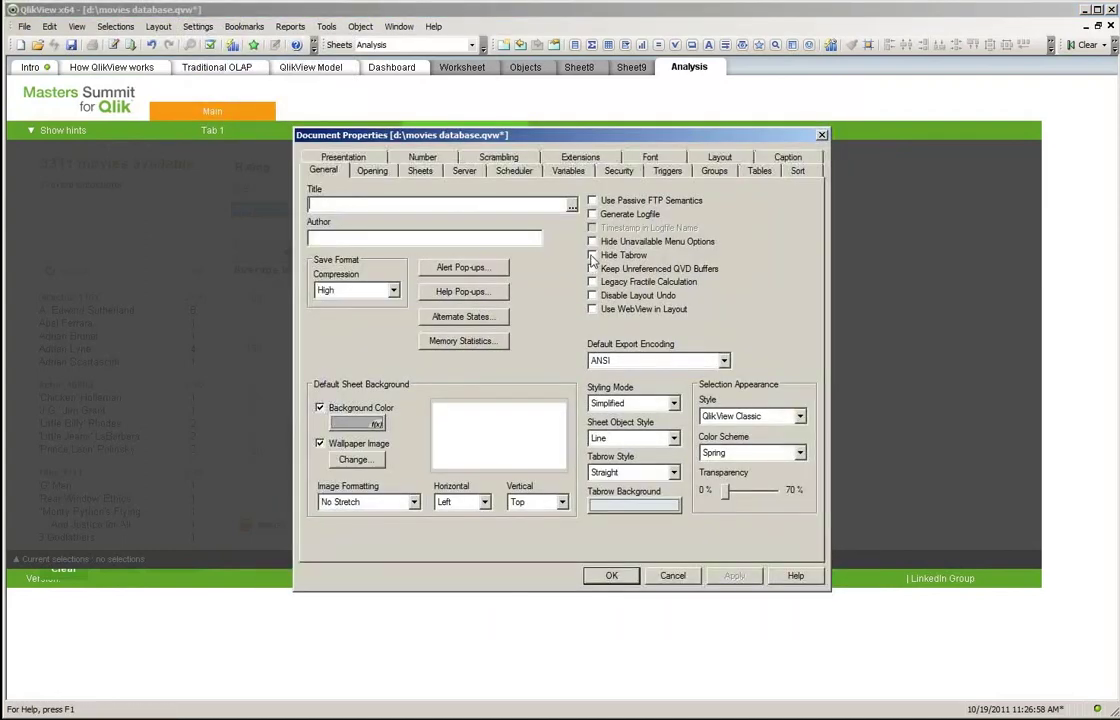
left_click(591, 255)
left_click(612, 575)
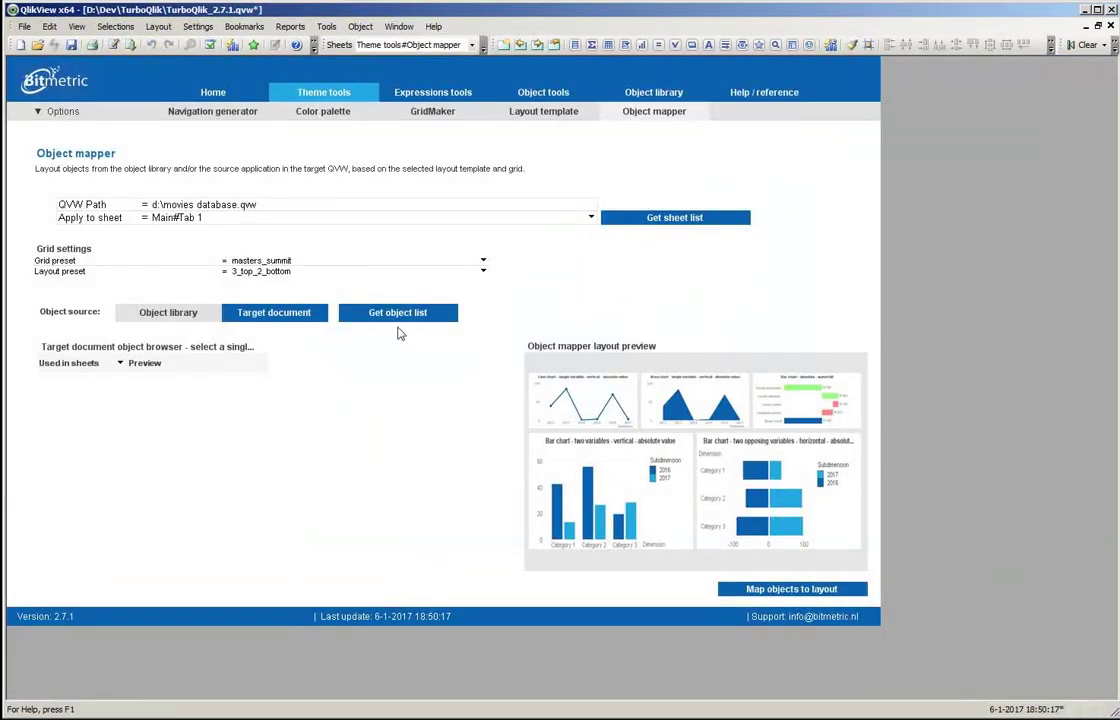
Fetch the movies database's object list, acknowledge the message, close the movies window, and browse the objects.
left_click(397, 318)
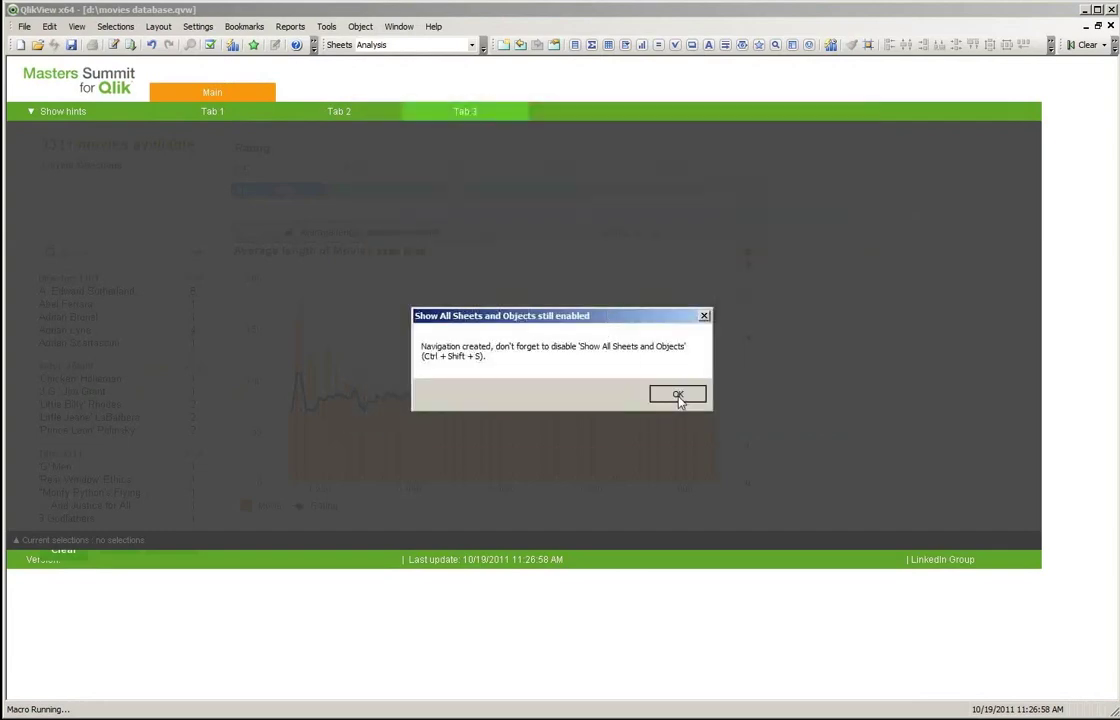
left_click(685, 396)
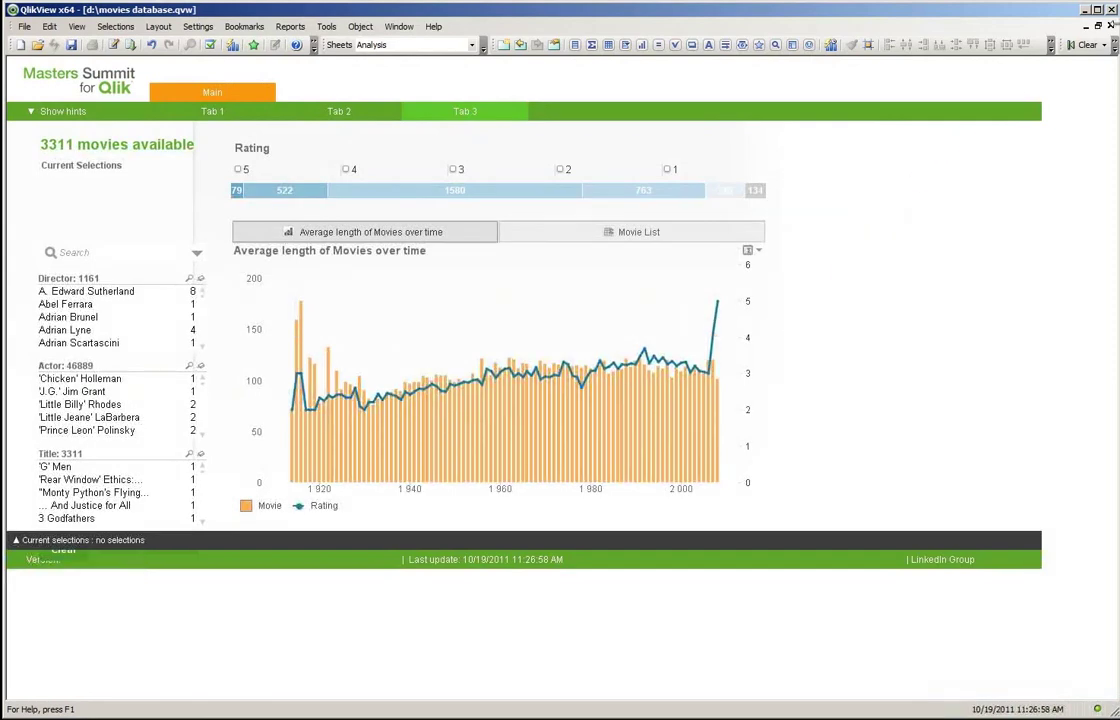
left_click(1113, 27)
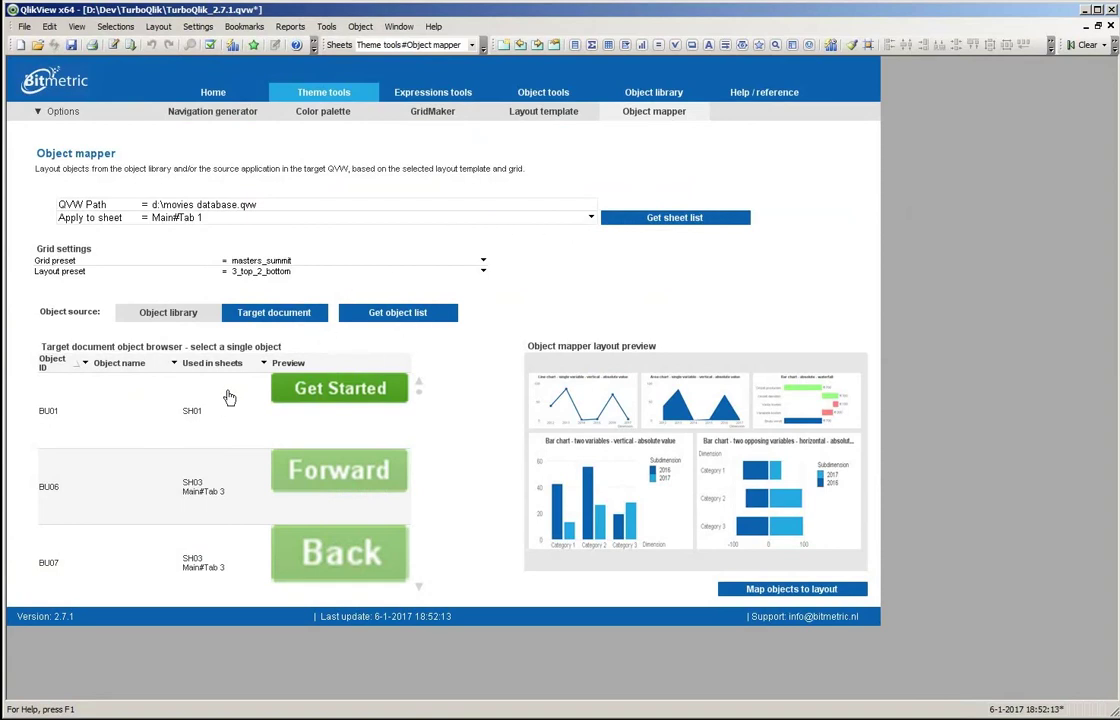
scroll(134, 431, "down", 3)
scroll(134, 431, "up", 2)
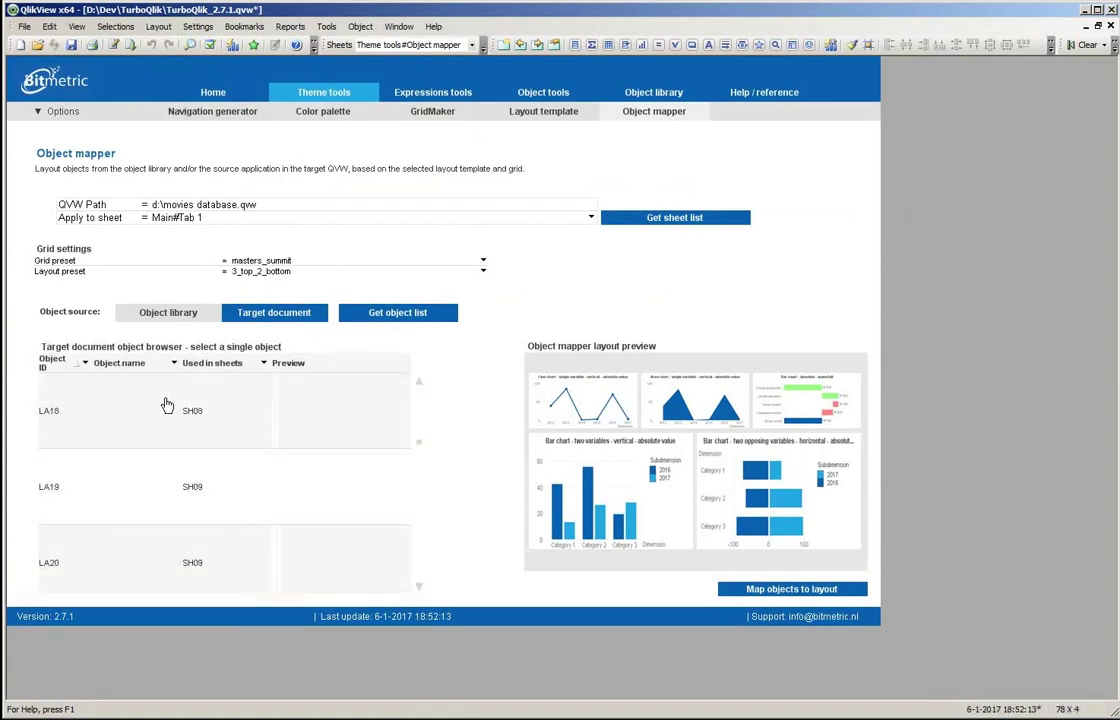
scroll(188, 445, "down", 6)
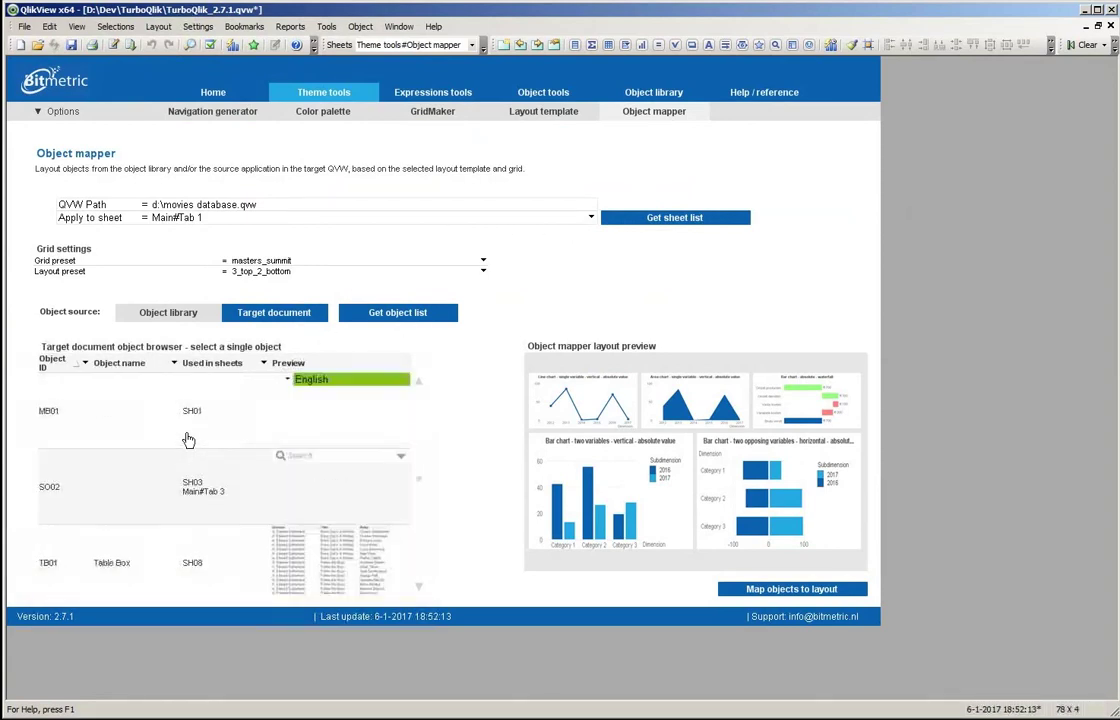
scroll(188, 440, "down", 10)
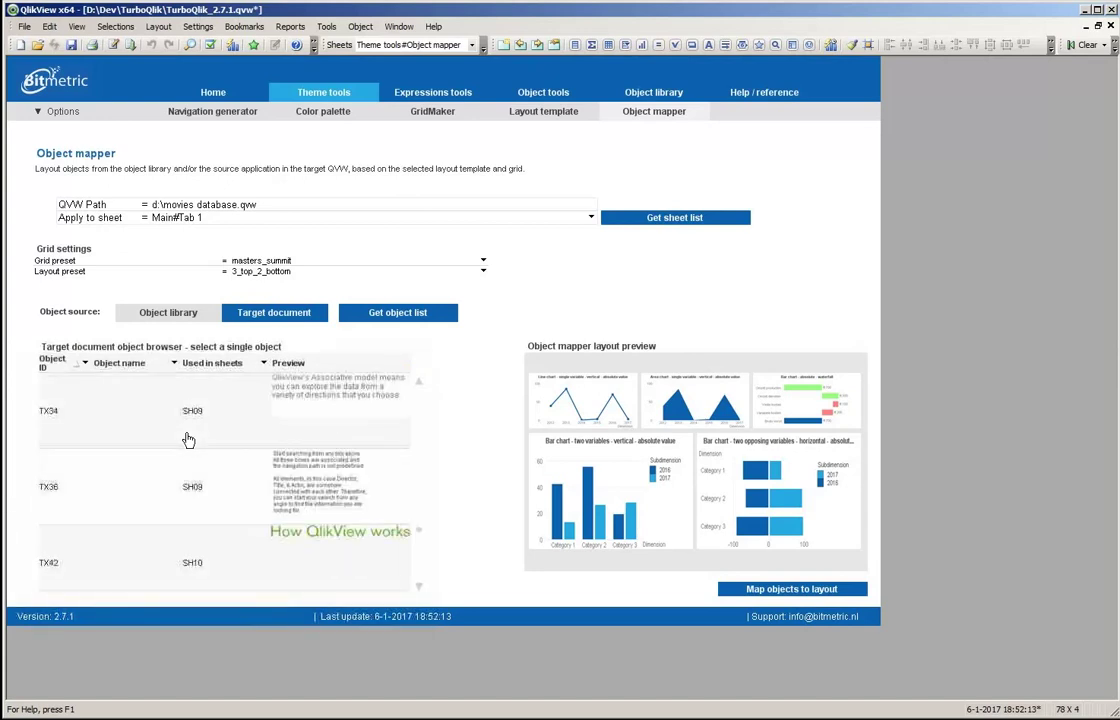
scroll(188, 440, "down", 1)
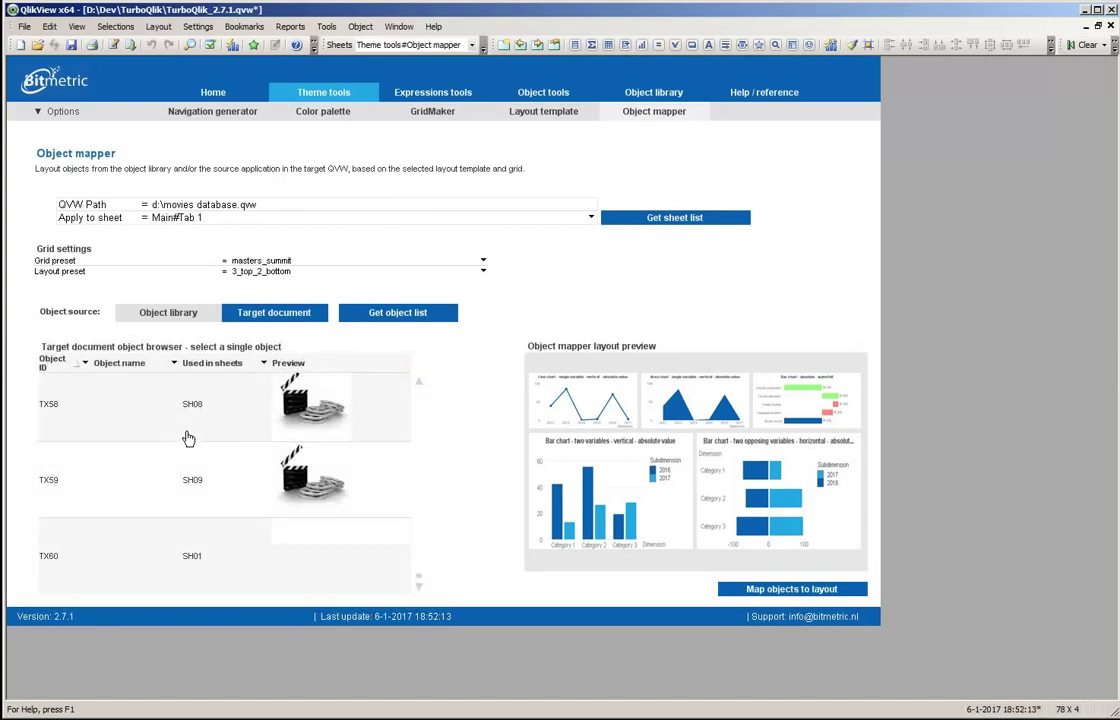
scroll(188, 438, "down", 8)
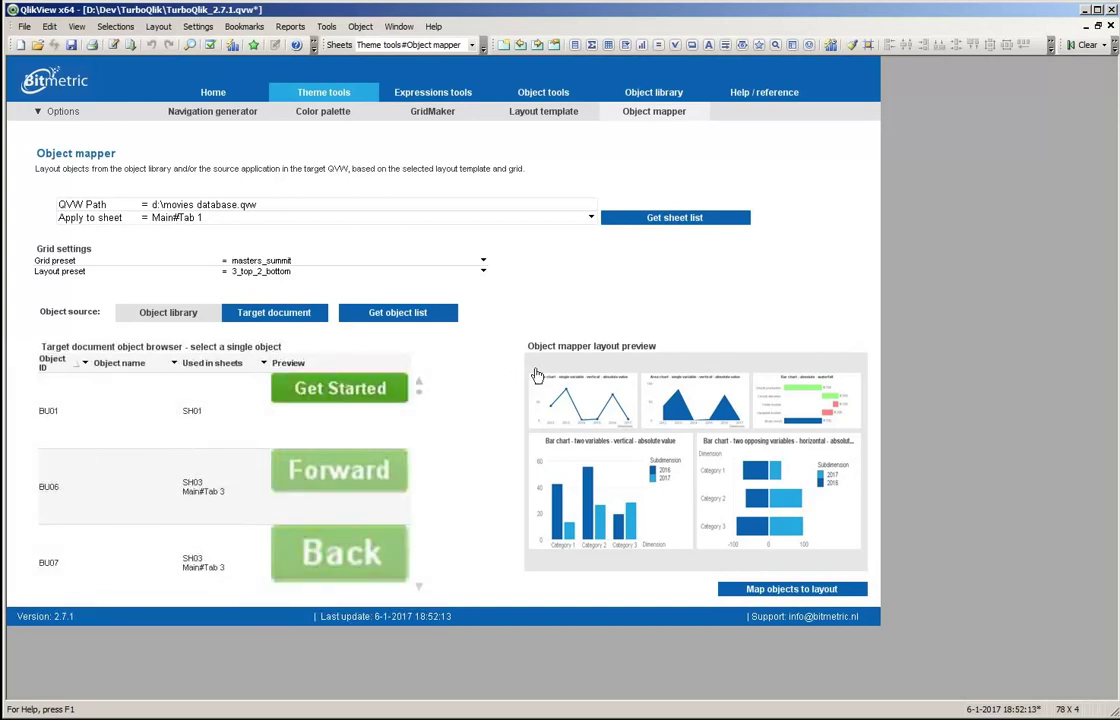
Switch to the test_withlistbox layout preset and filter the object list to list boxes.
left_click(484, 272)
left_click(282, 304)
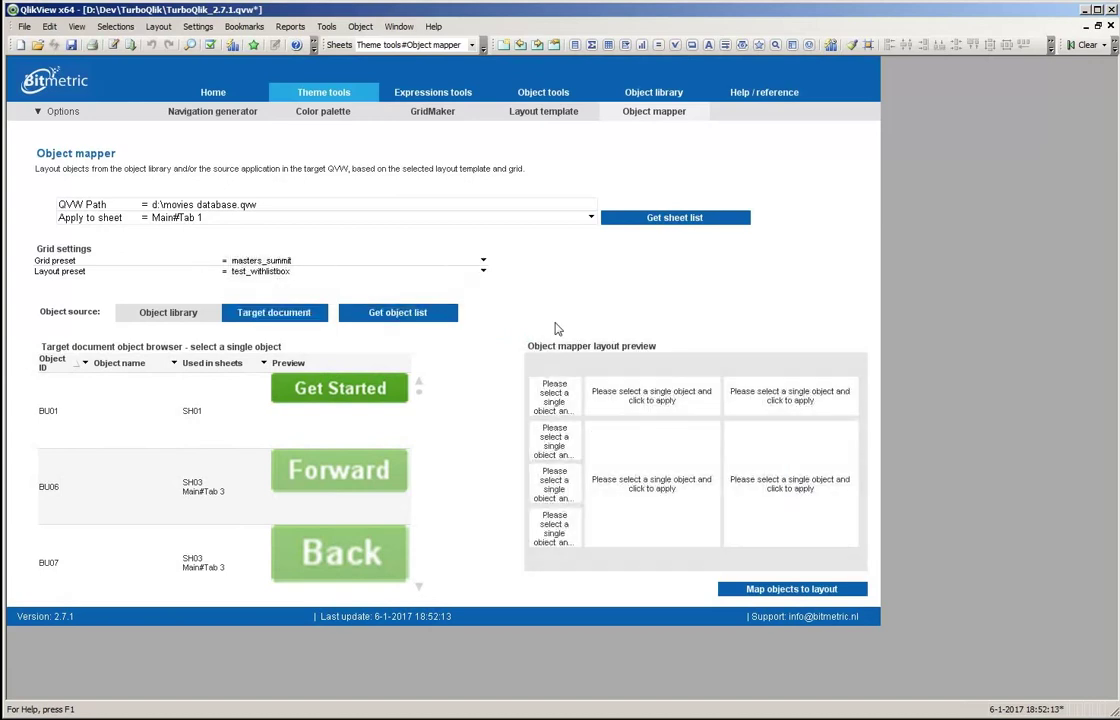
left_click(87, 365)
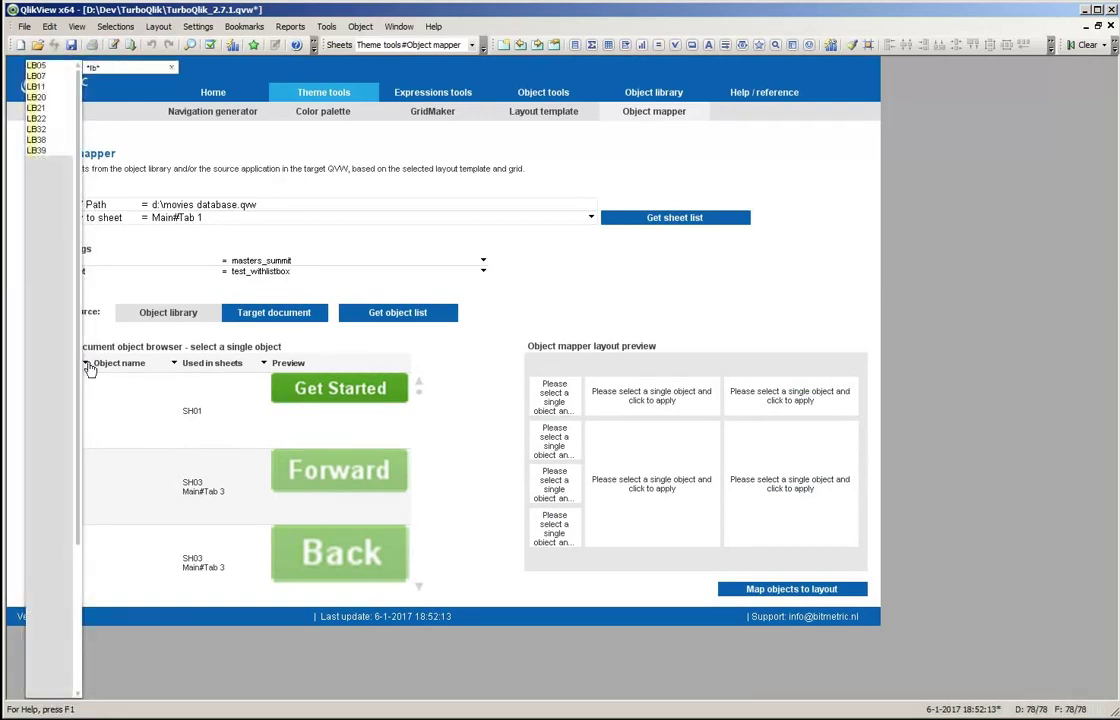
key("Return")
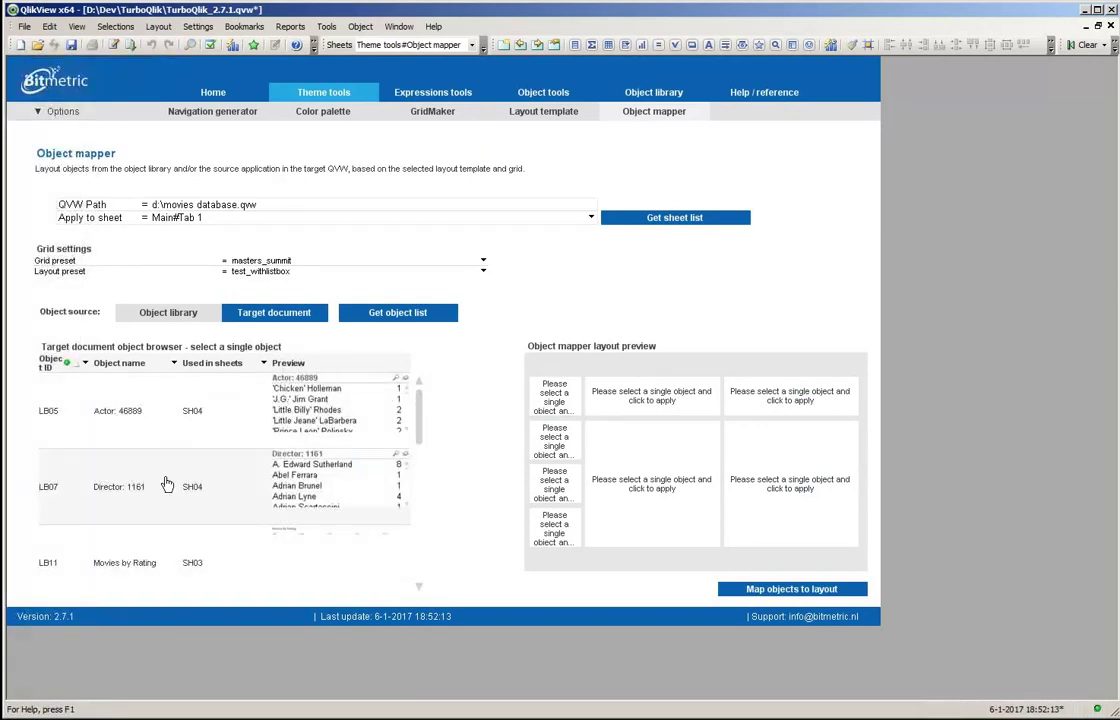
Place the Actor, Director and Title list boxes into the left-column cells.
left_click(58, 378)
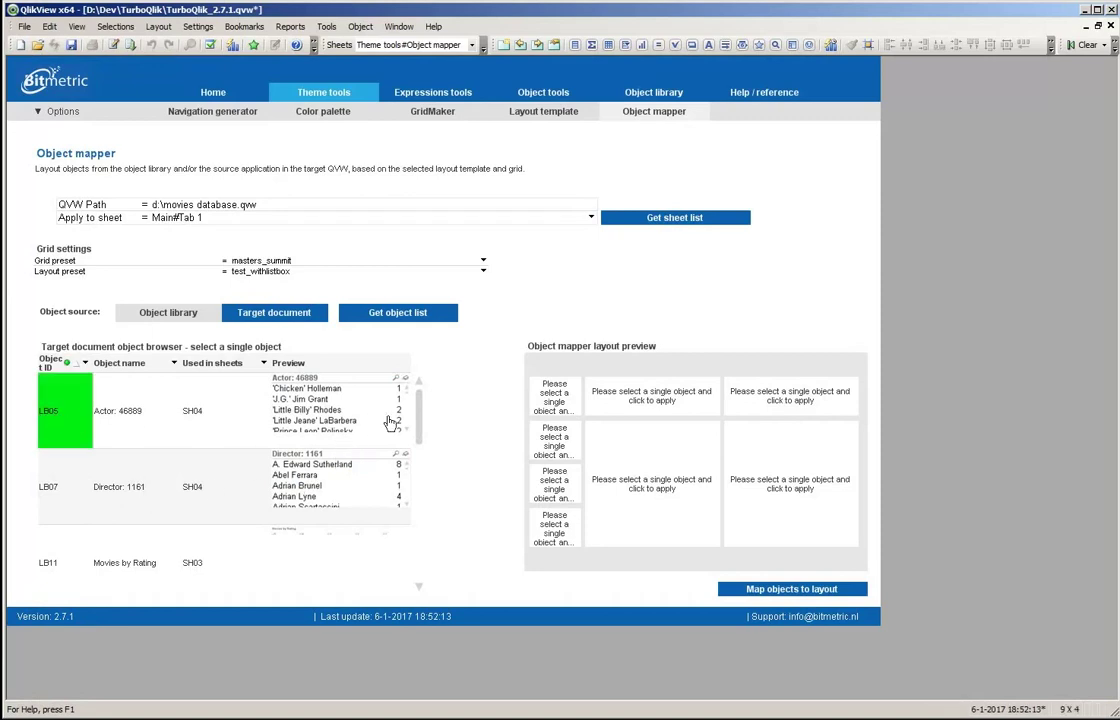
left_click(554, 427)
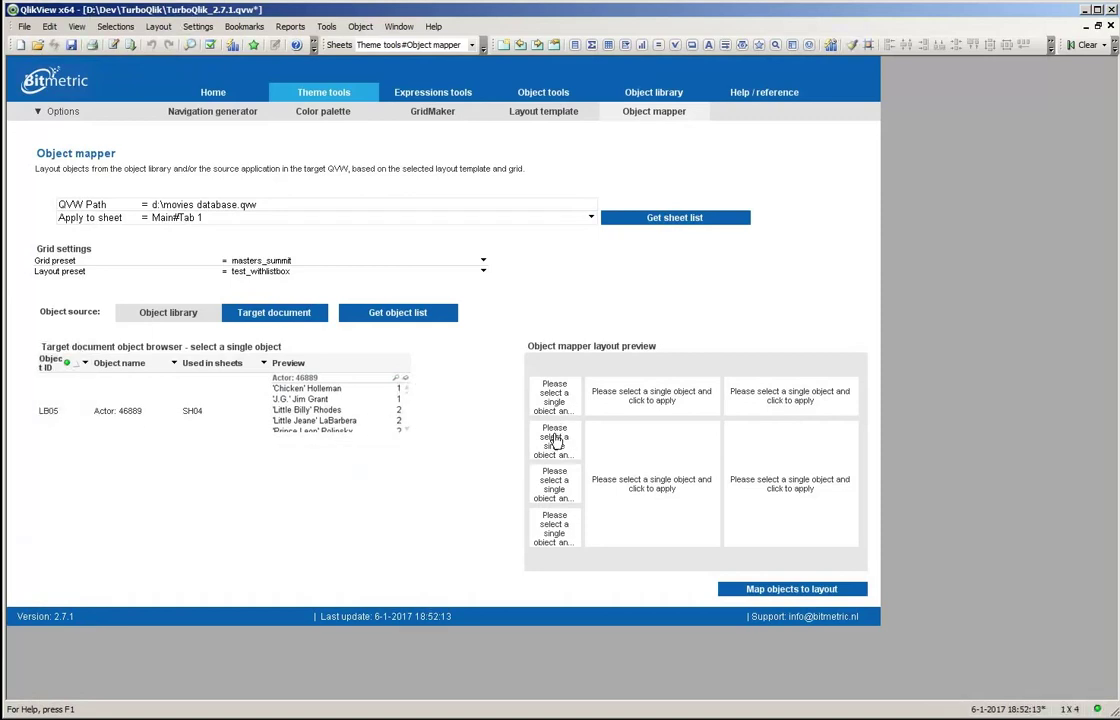
left_click(45, 420)
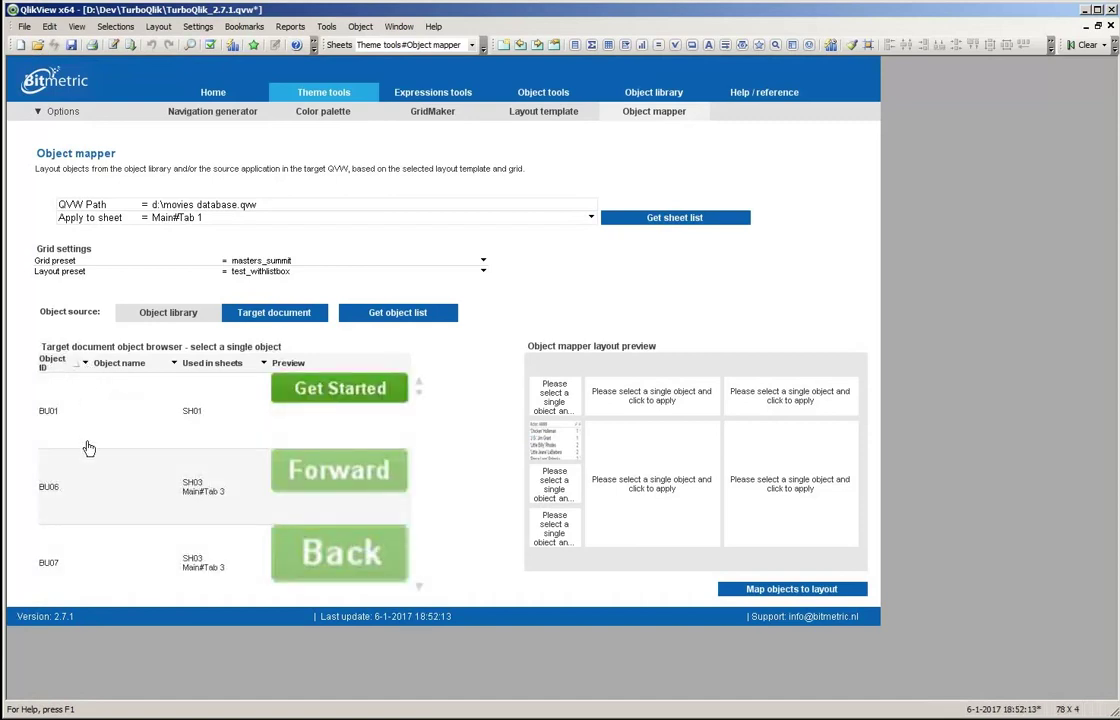
scroll(88, 448, "down", 5)
scroll(88, 448, "up", 3)
left_click(50, 487)
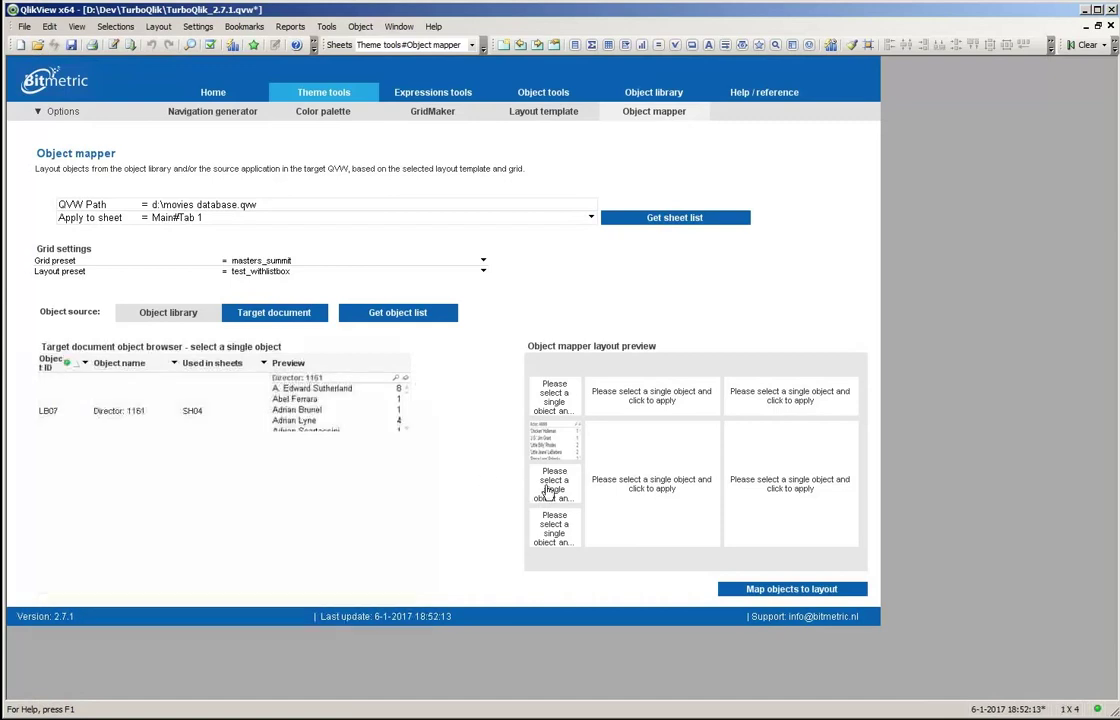
left_click(80, 420)
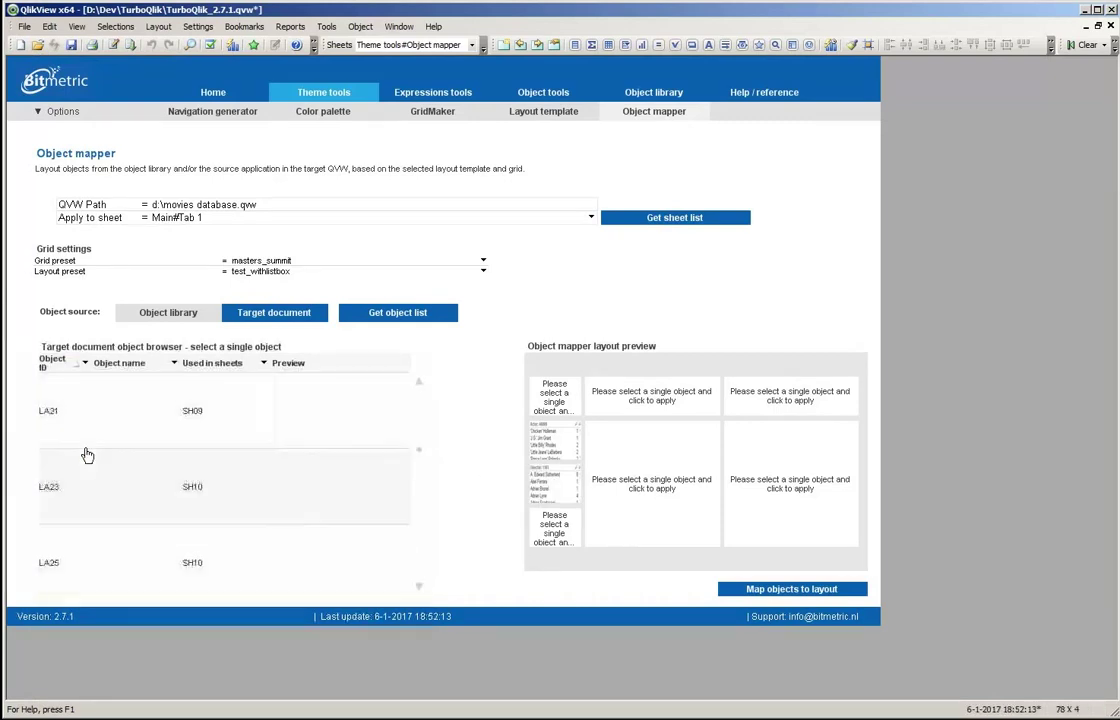
scroll(87, 455, "down", 5)
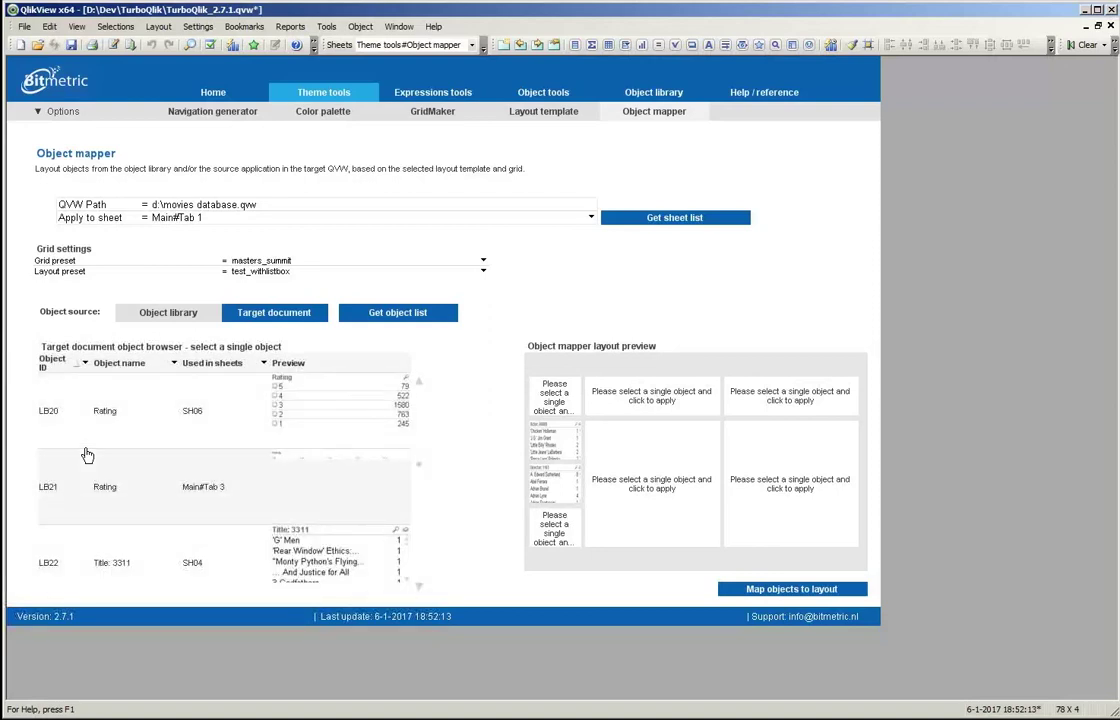
left_click(50, 562)
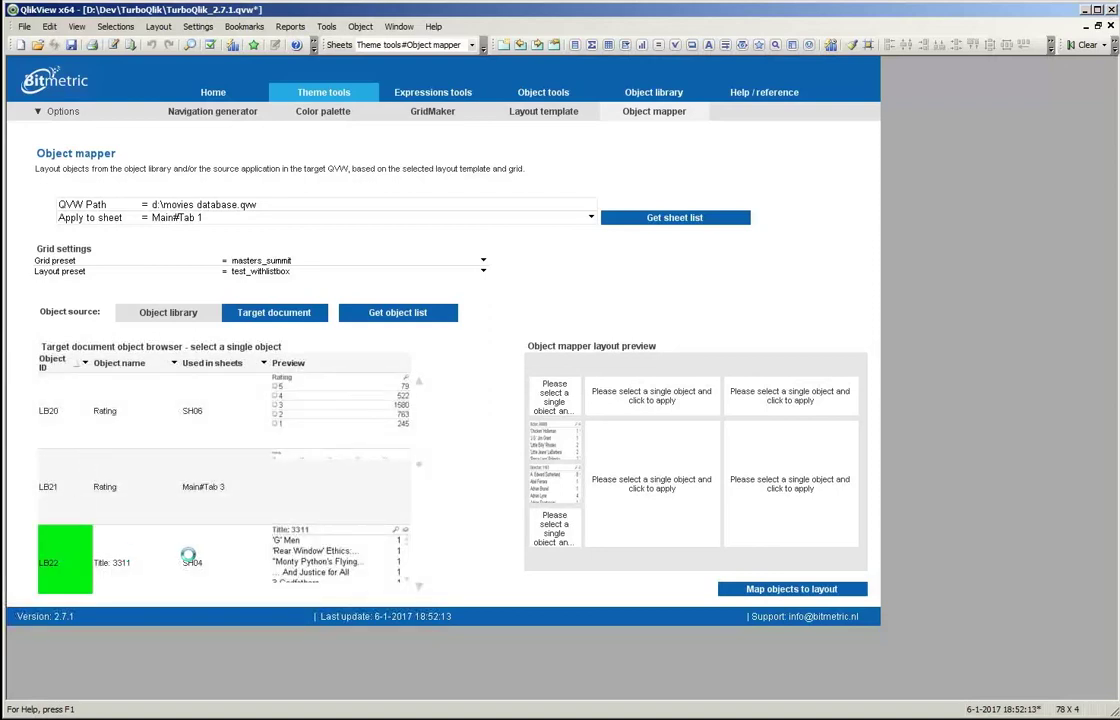
left_click(553, 536)
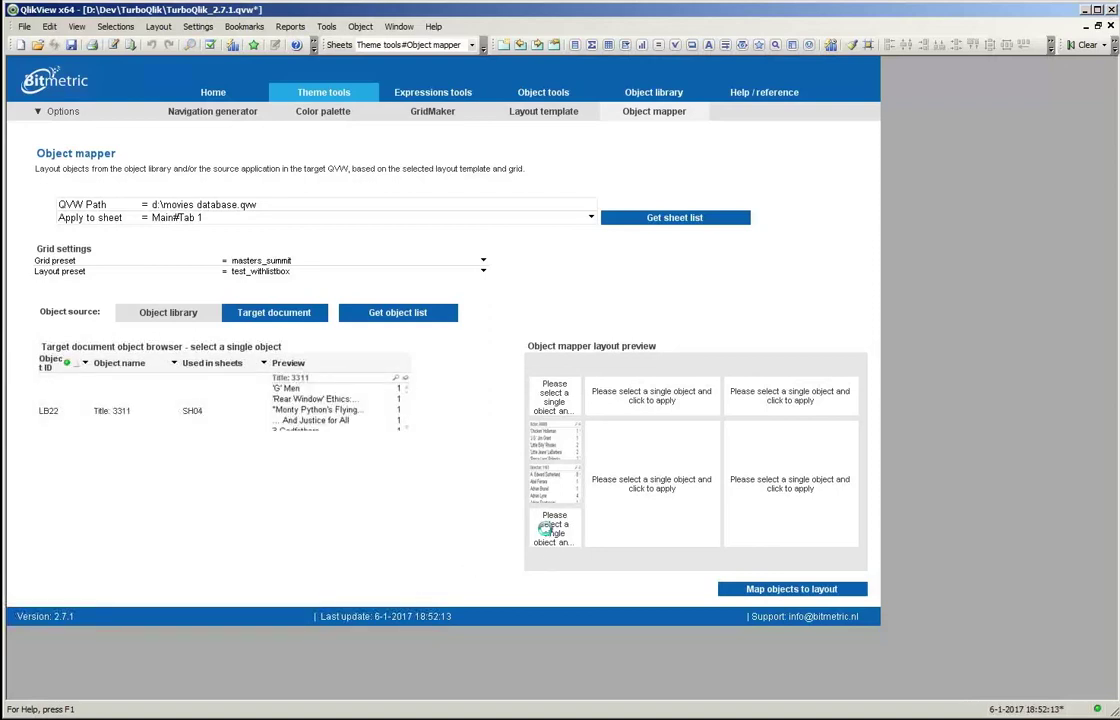
left_click(55, 417)
left_click(55, 417)
Browse the object list and pick the Current Selections object.
scroll(70, 445, "up", 10)
scroll(72, 451, "down", 3)
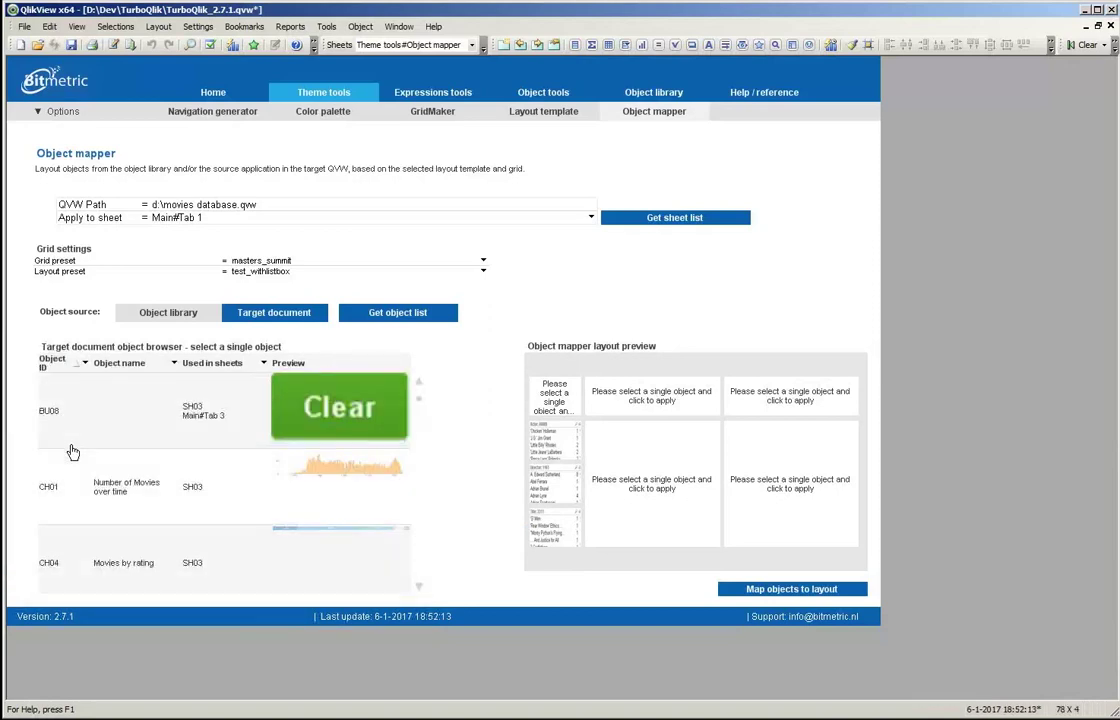
scroll(72, 452, "down", 6)
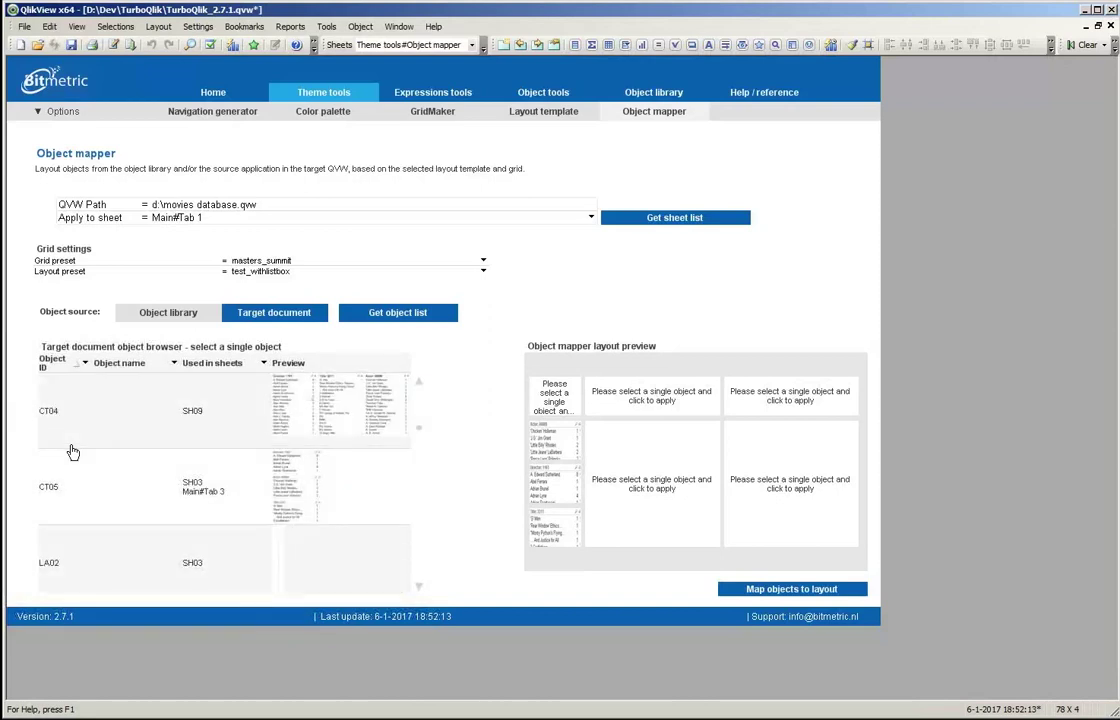
scroll(72, 452, "down", 3)
scroll(72, 452, "up", 15)
scroll(72, 452, "down", 10)
scroll(72, 452, "down", 3)
scroll(72, 452, "up", 2)
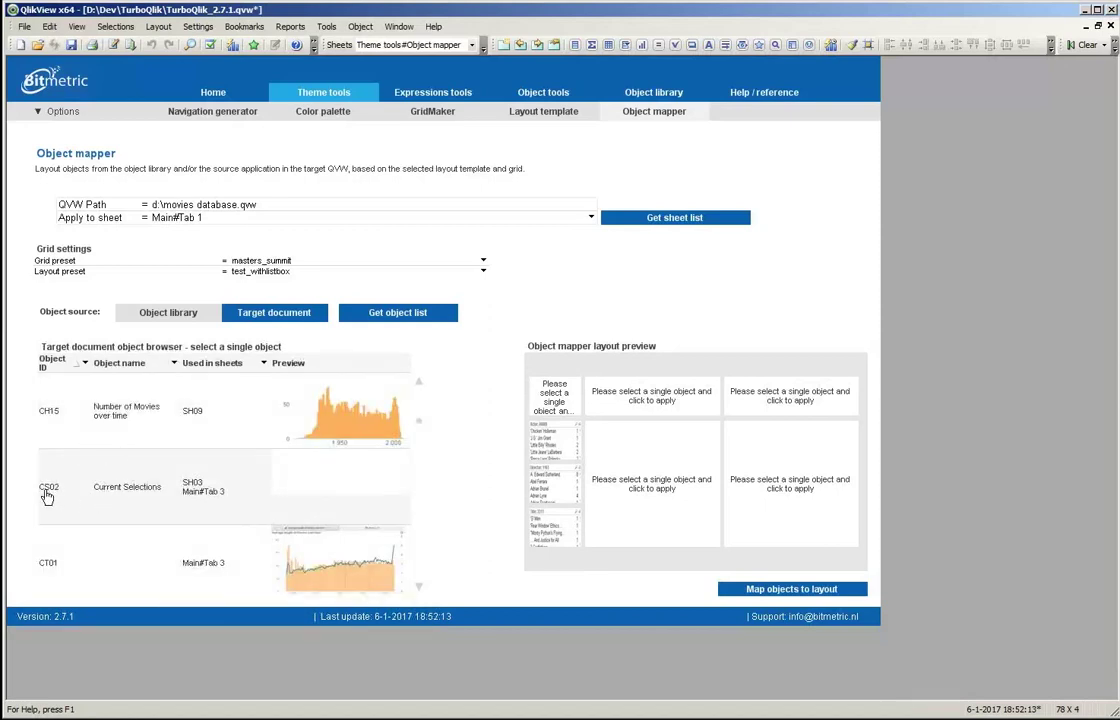
left_click(62, 475)
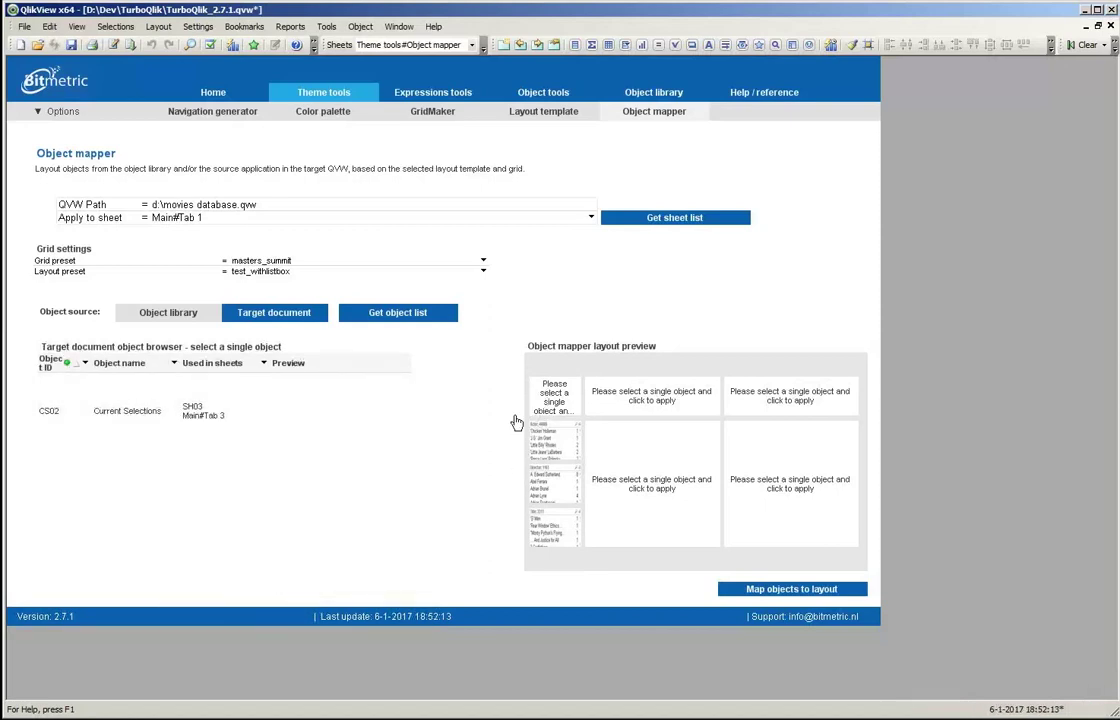
Pick the Average length of Movies over time chart (CH13) for the large middle cell.
left_click(46, 413)
scroll(189, 453, "down", 5)
scroll(189, 453, "down", 10)
scroll(189, 453, "down", 10)
scroll(189, 453, "up", 15)
scroll(189, 453, "up", 10)
left_click(72, 427)
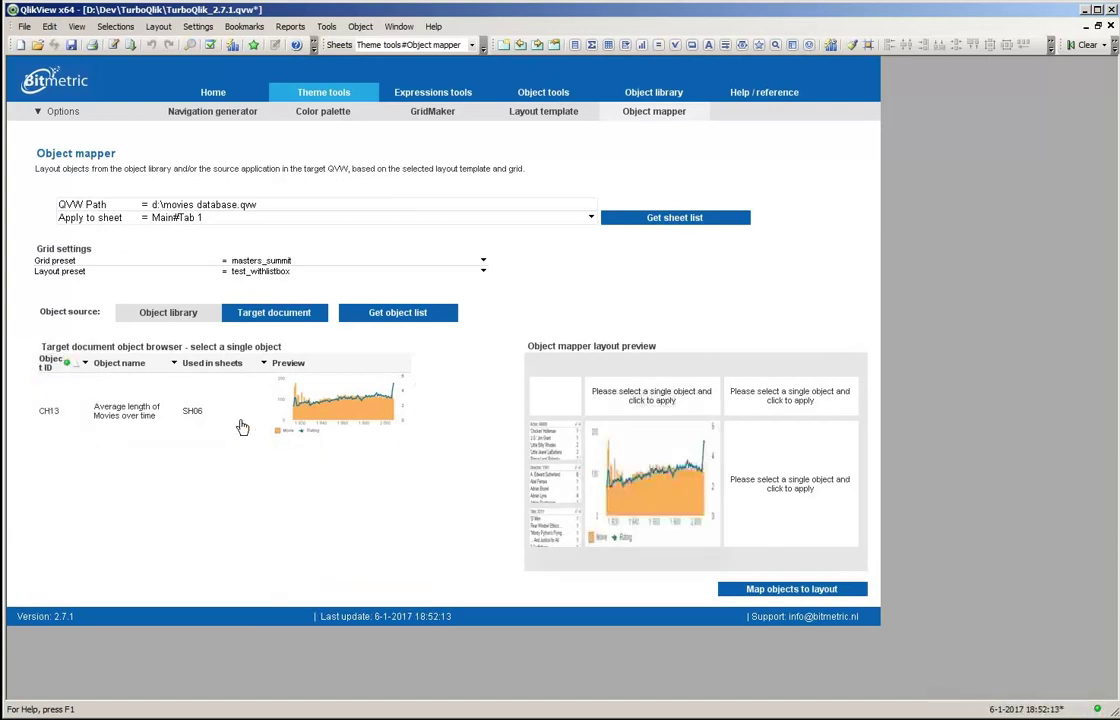
left_click(48, 410)
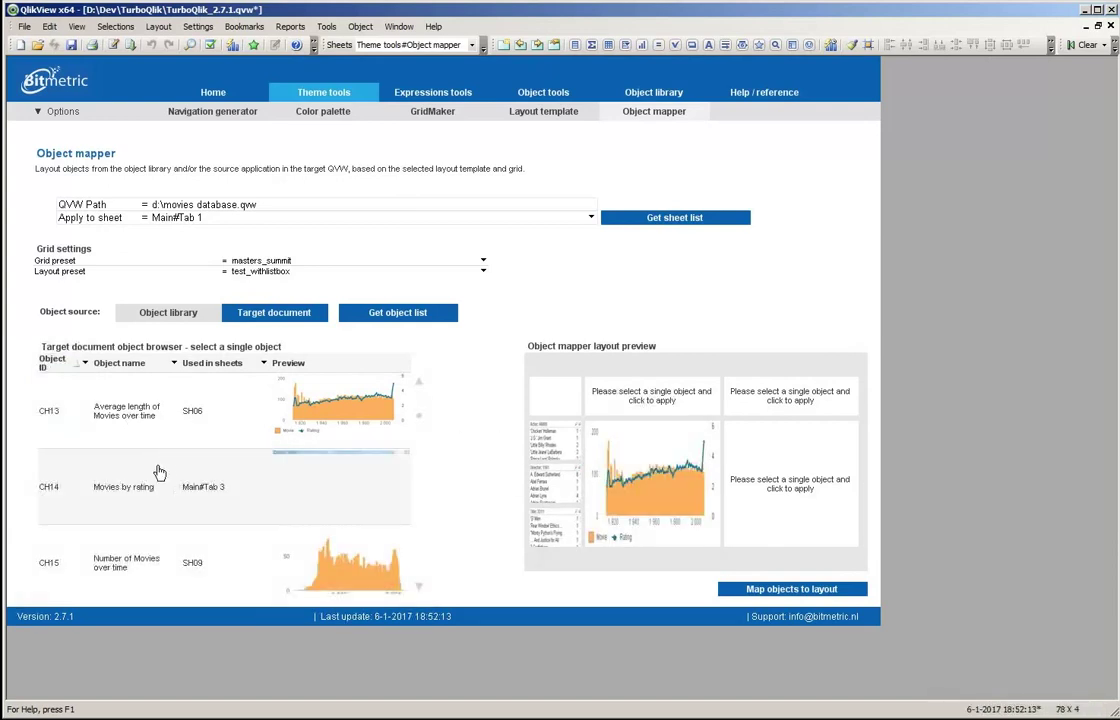
Place the Number of Movies chart (CH09) in the large right cell.
scroll(155, 470, "up", 3)
left_click(55, 487)
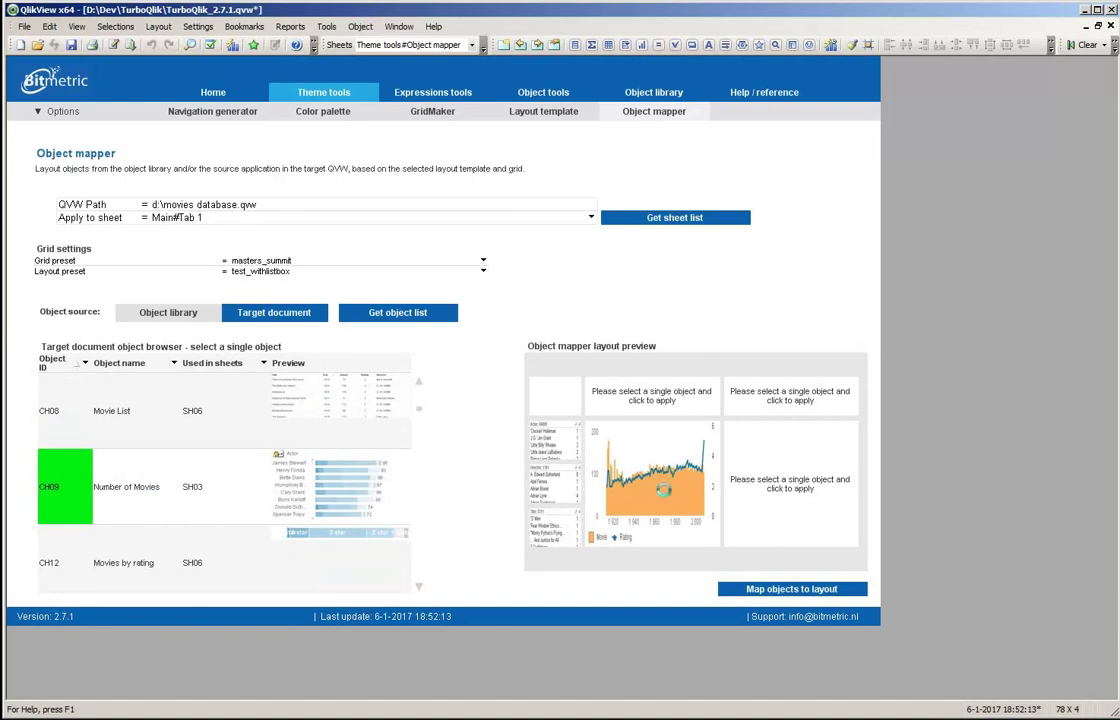
left_click(792, 486)
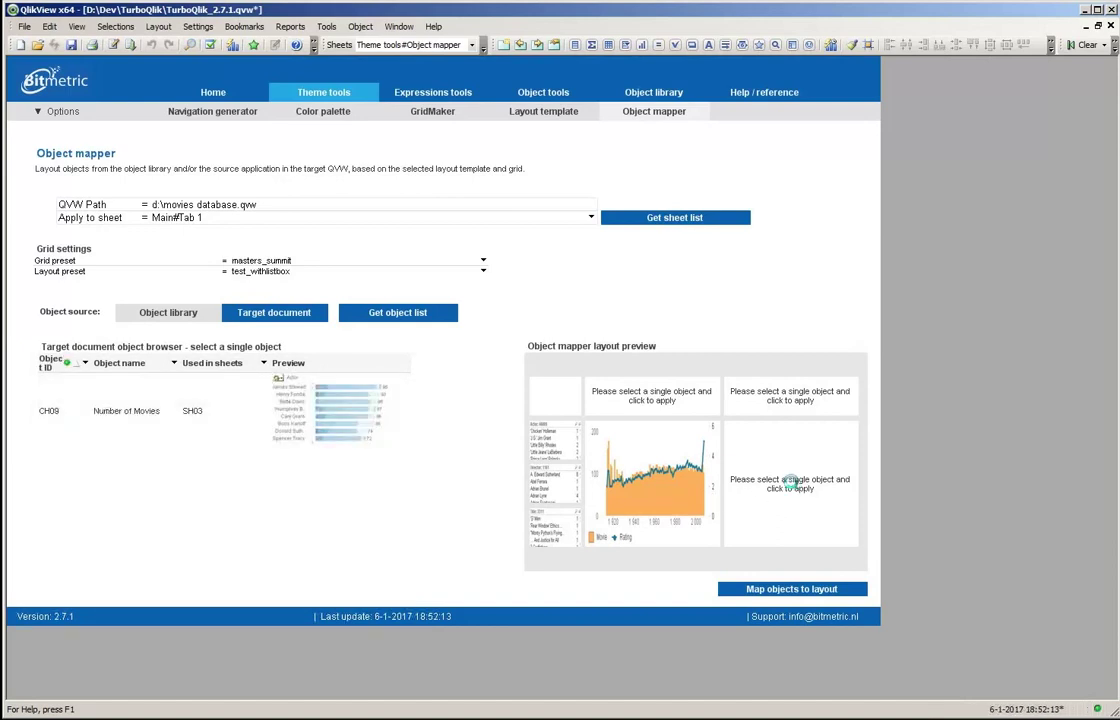
left_click(48, 418)
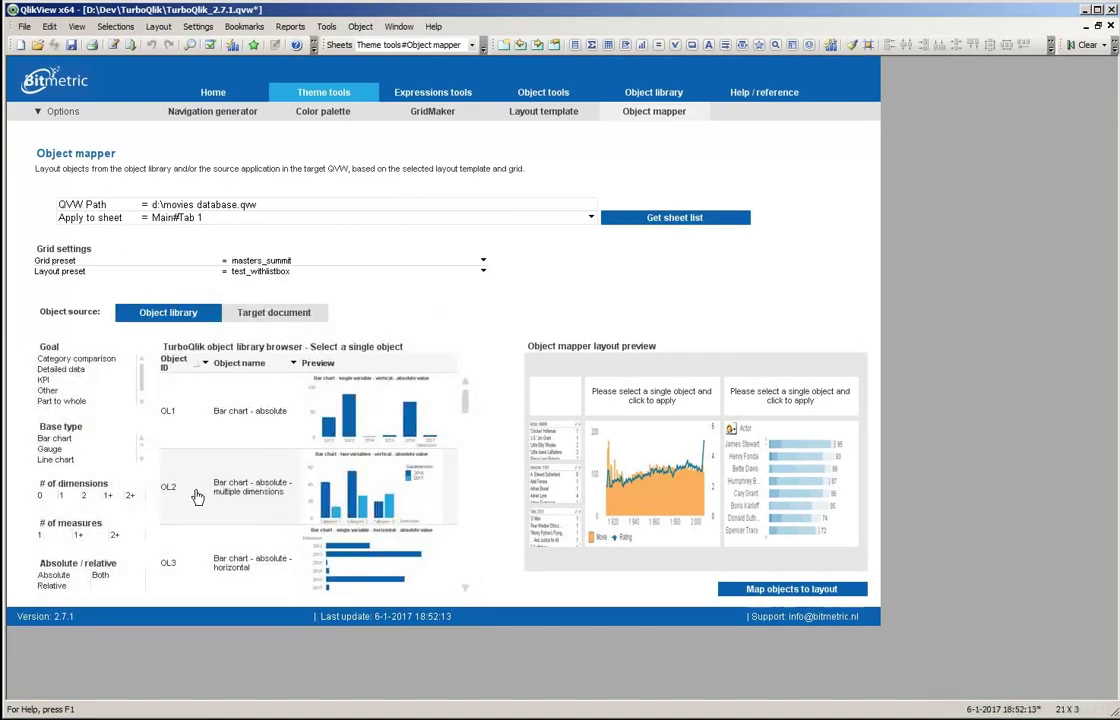
Place library chart OL2 (multi-dimension bar) top middle and OL11 (multi-dimension area) top right.
left_click(162, 438)
left_click(645, 404)
left_click(228, 413)
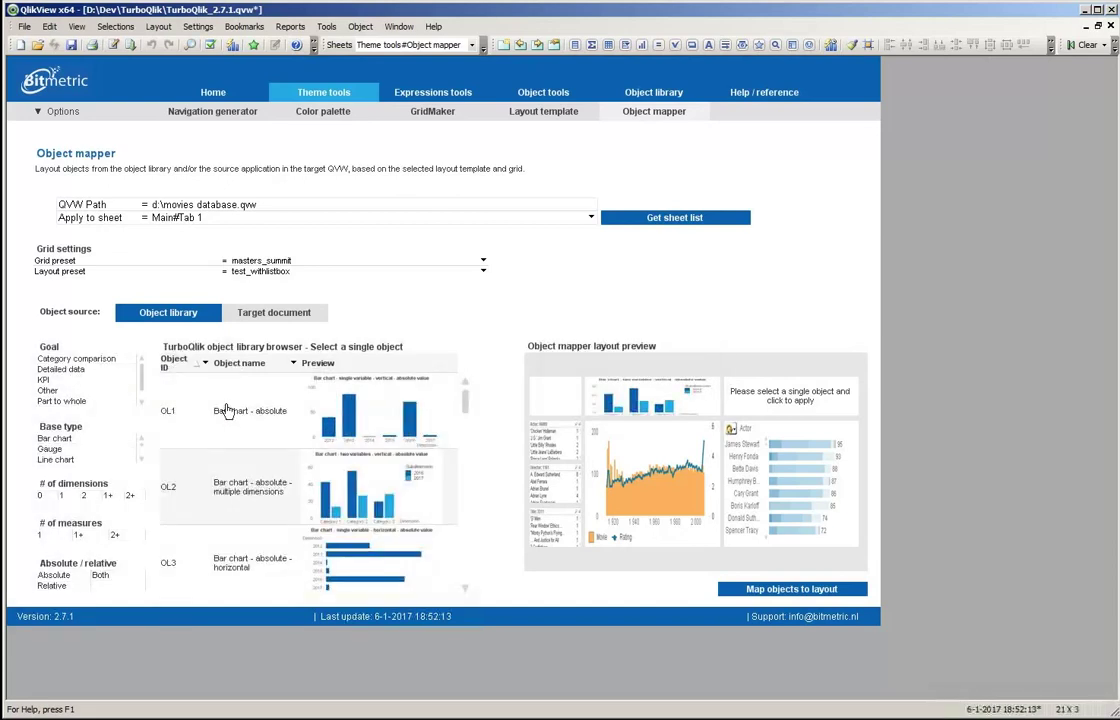
scroll(228, 413, "down", 3)
left_click(185, 478)
left_click(792, 398)
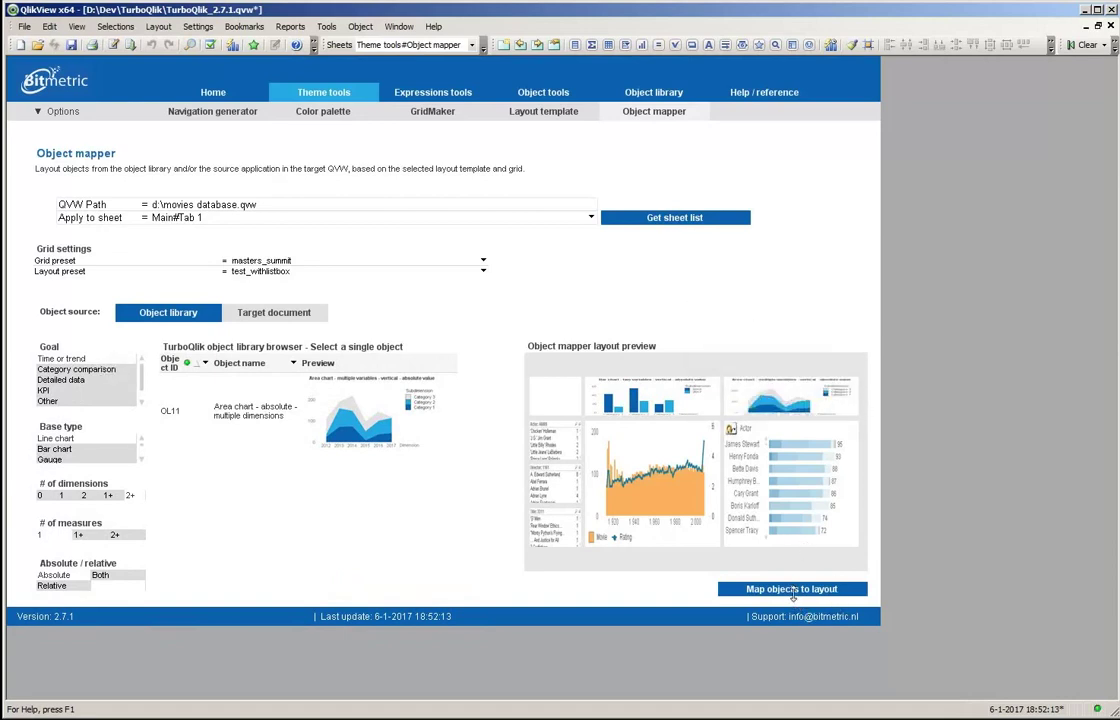
Map the objects onto Tab 1, then select three directors, titles and actors to test filtering.
left_click(792, 592)
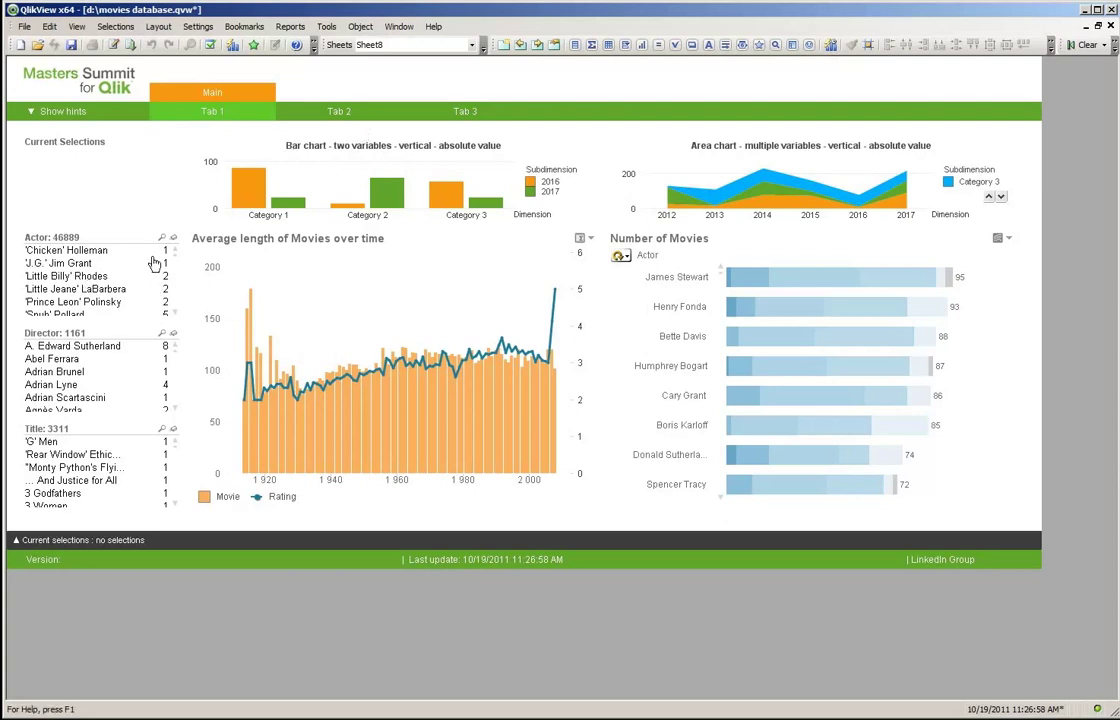
left_click_drag(70, 359, 70, 385)
left_click_drag(60, 454, 60, 480)
left_click_drag(70, 250, 85, 277)
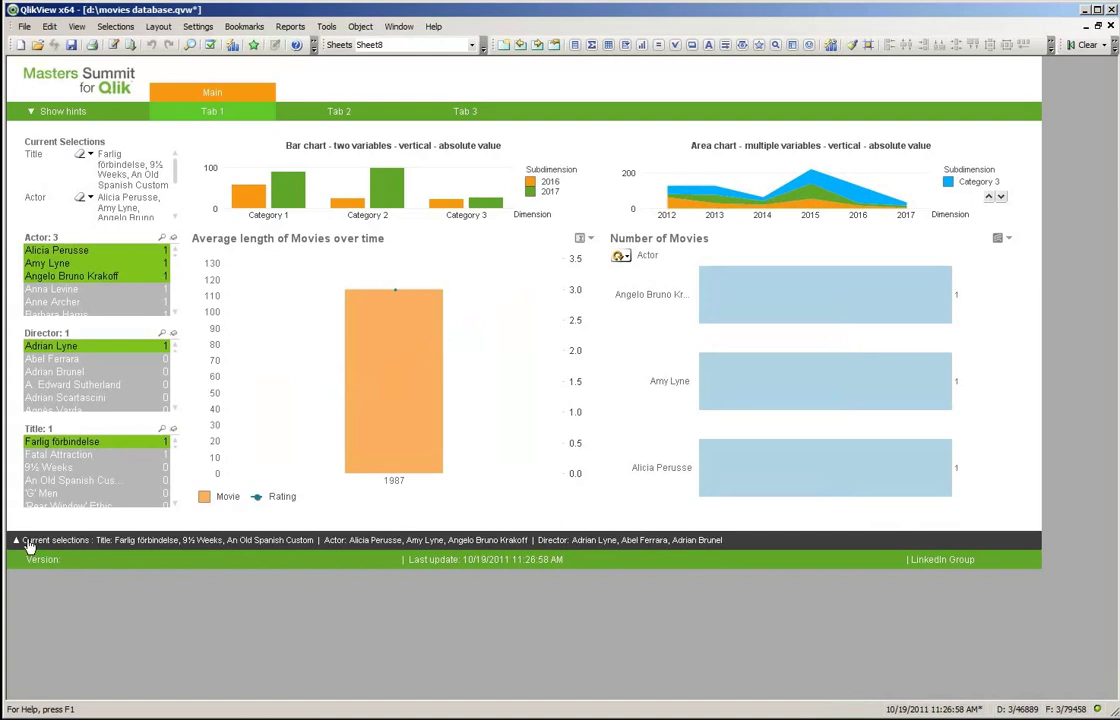
Clear the Title, Director and Actor selections and save the movies database.
left_click(29, 543)
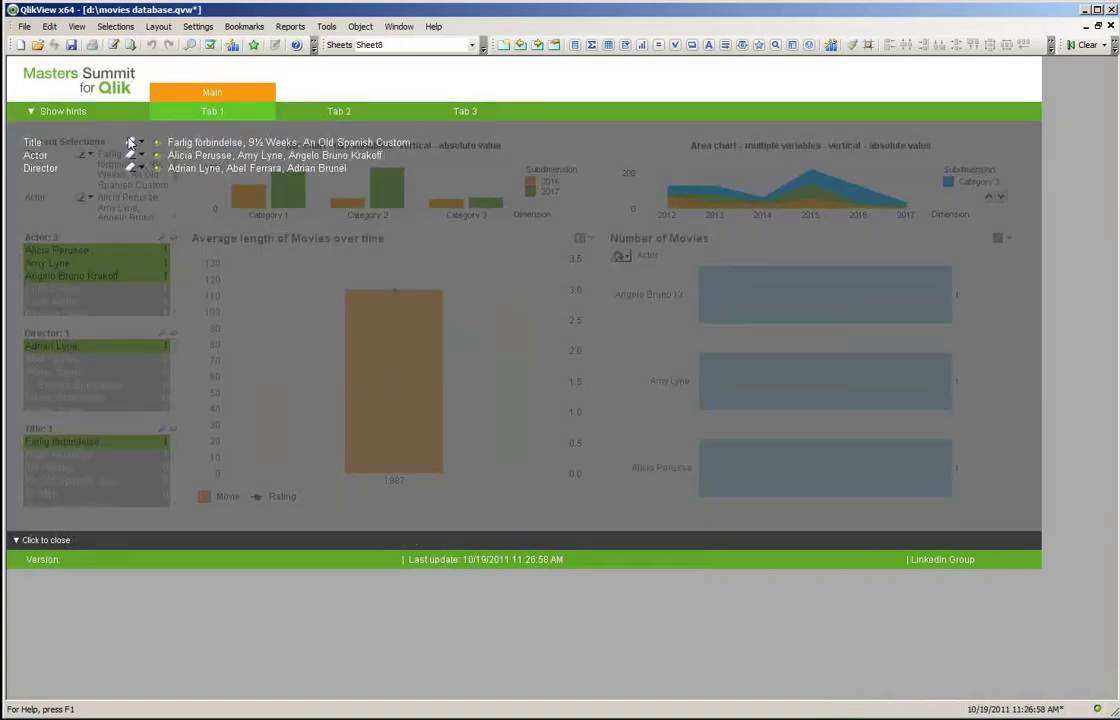
left_click(130, 142)
left_click(130, 153)
left_click(130, 143)
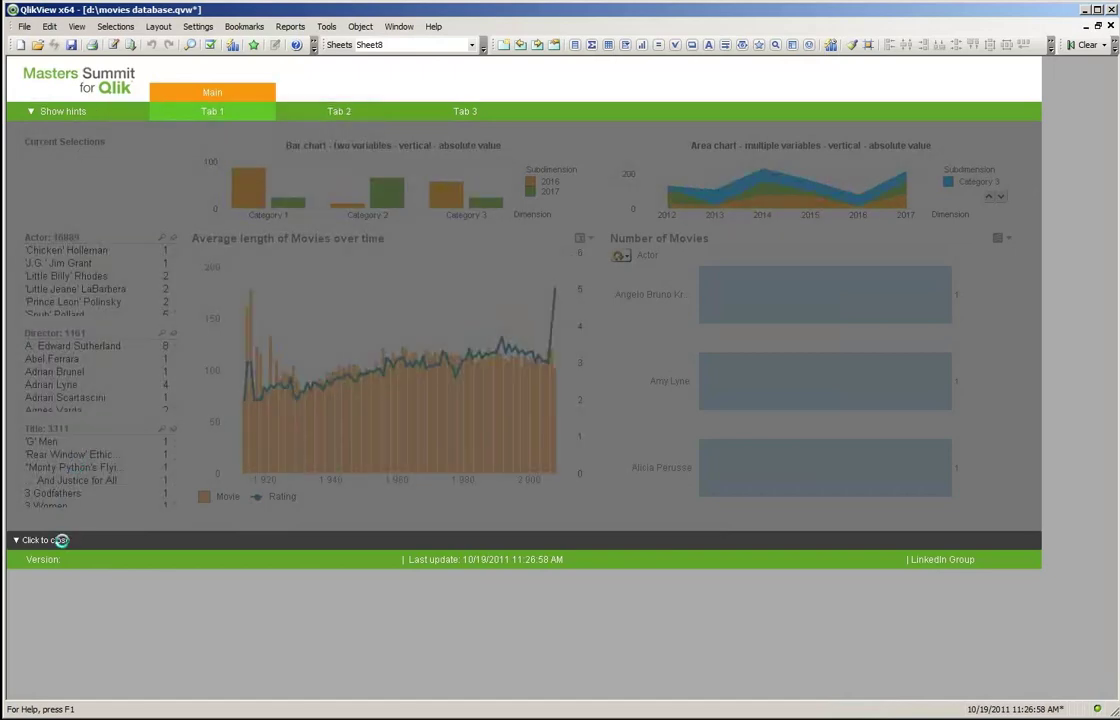
left_click(115, 503)
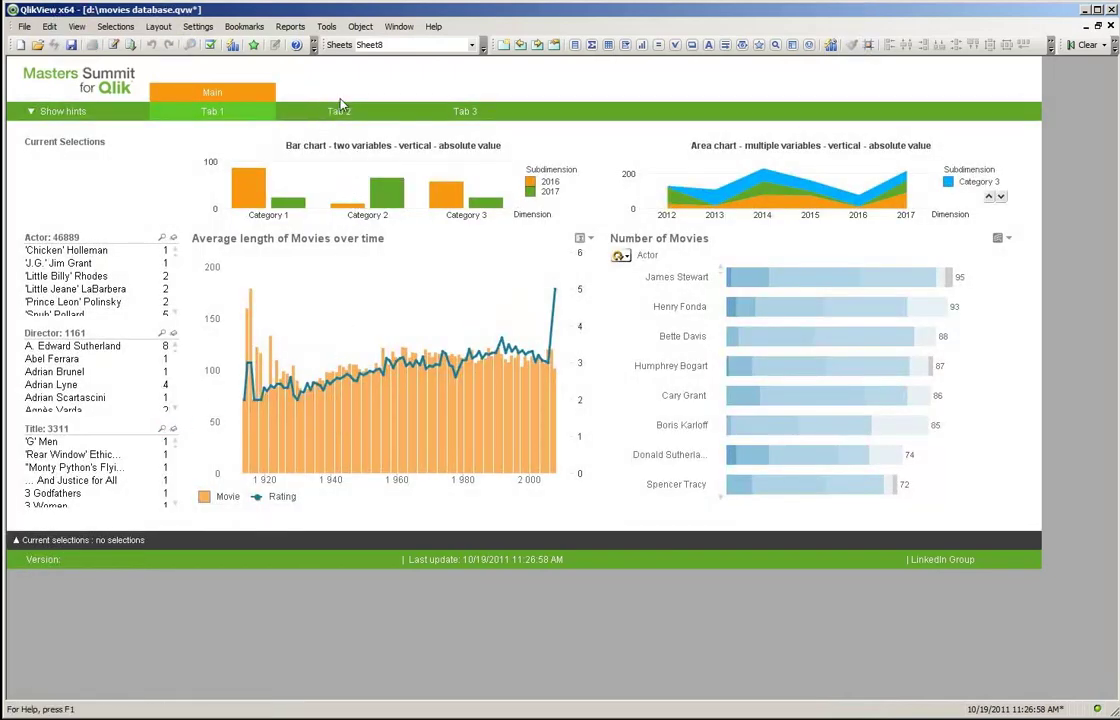
left_click(70, 46)
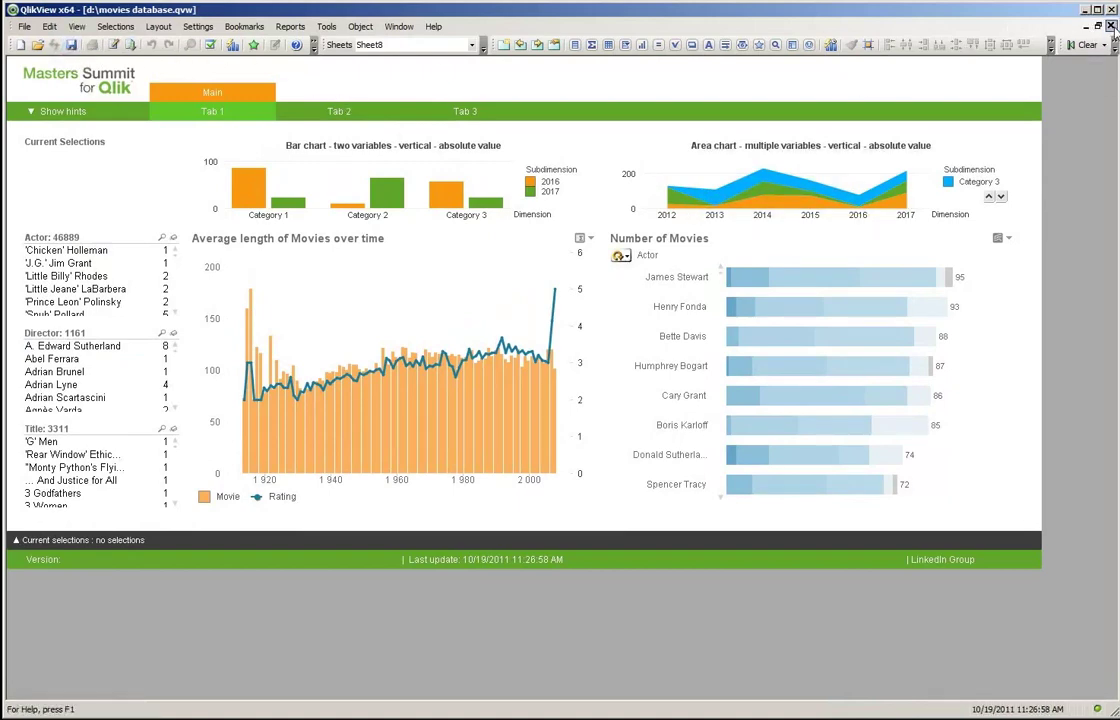
Close movies database.qvw and show TurboQlik's Help / reference Additional resources page.
left_click(1111, 27)
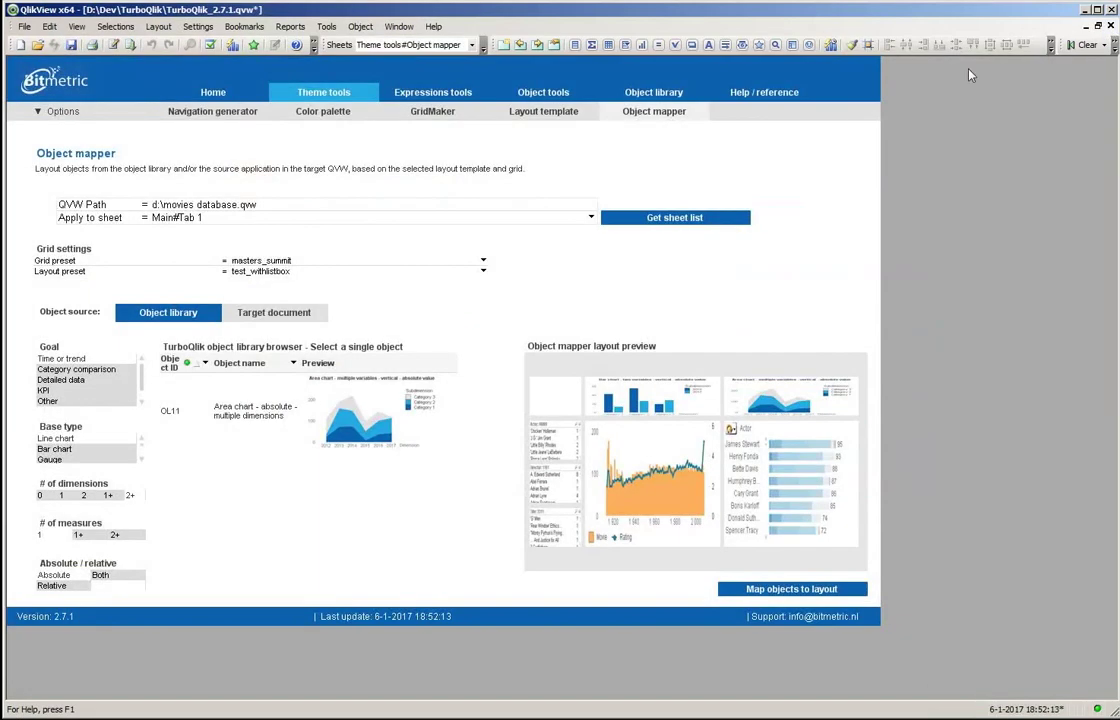
left_click(767, 96)
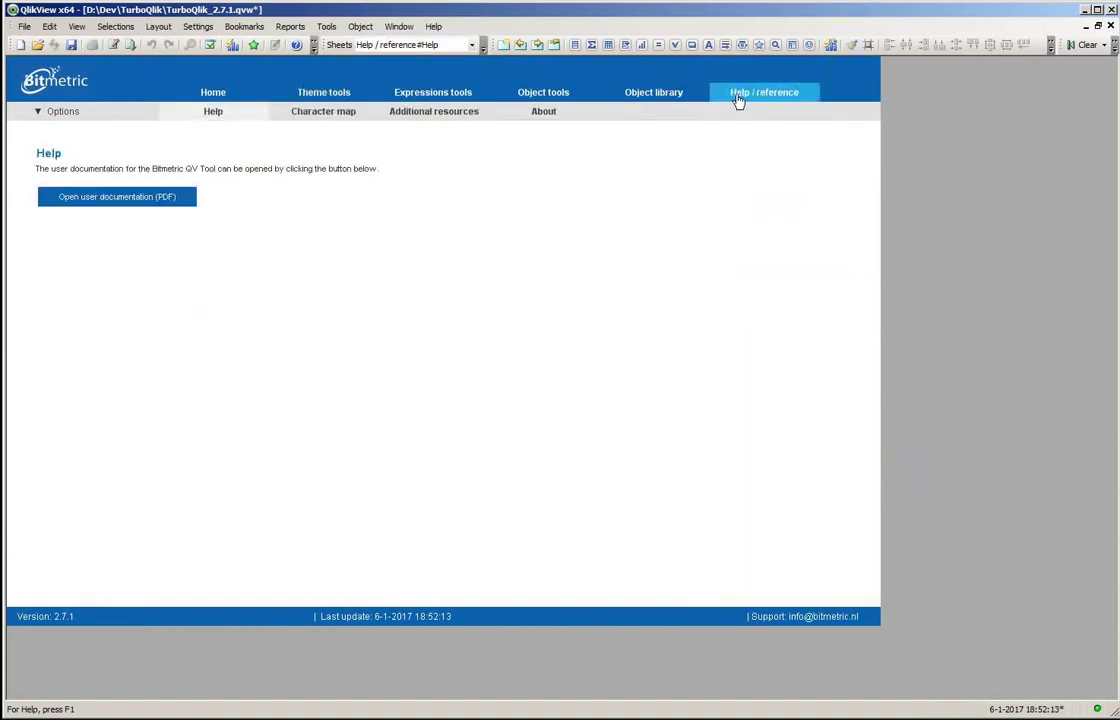
left_click(451, 114)
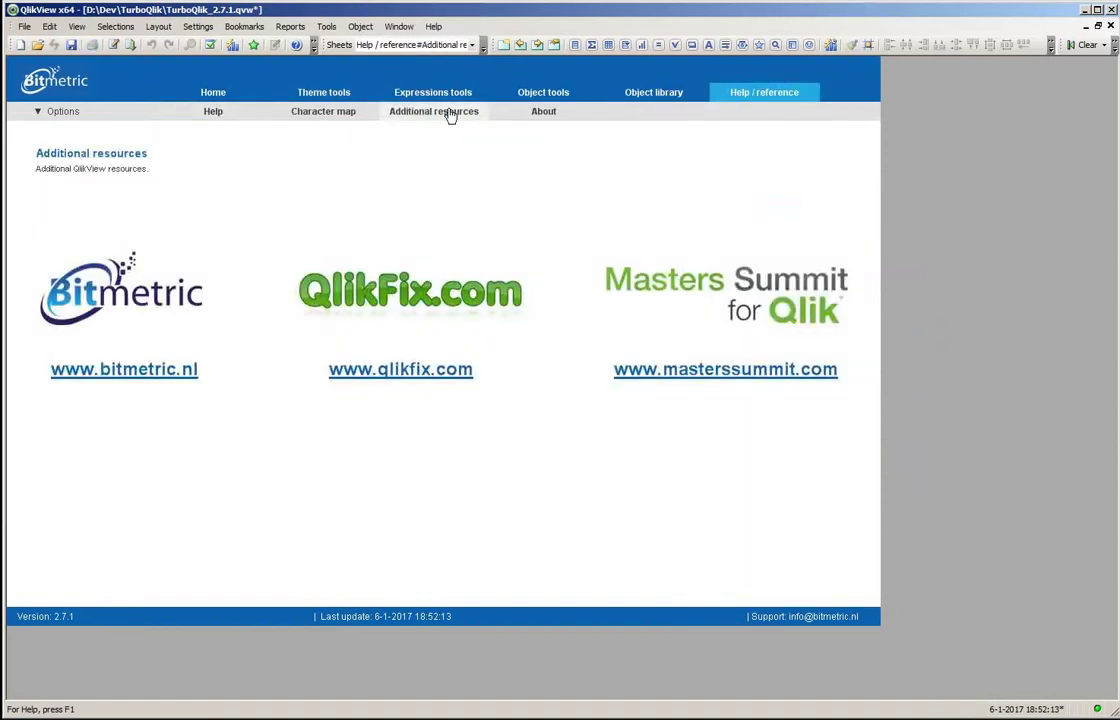